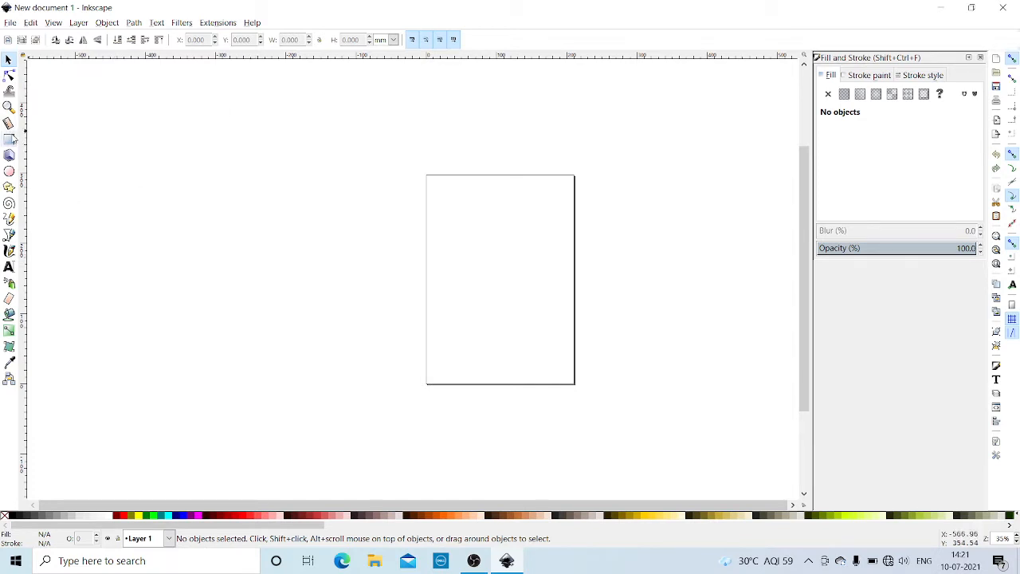
# - Draw a rectangle about 369 by 175 mm beside the page and fill it with blue
pyautogui.click(10, 140)
pyautogui.moveTo(140, 172); pyautogui.dragTo(399, 295)
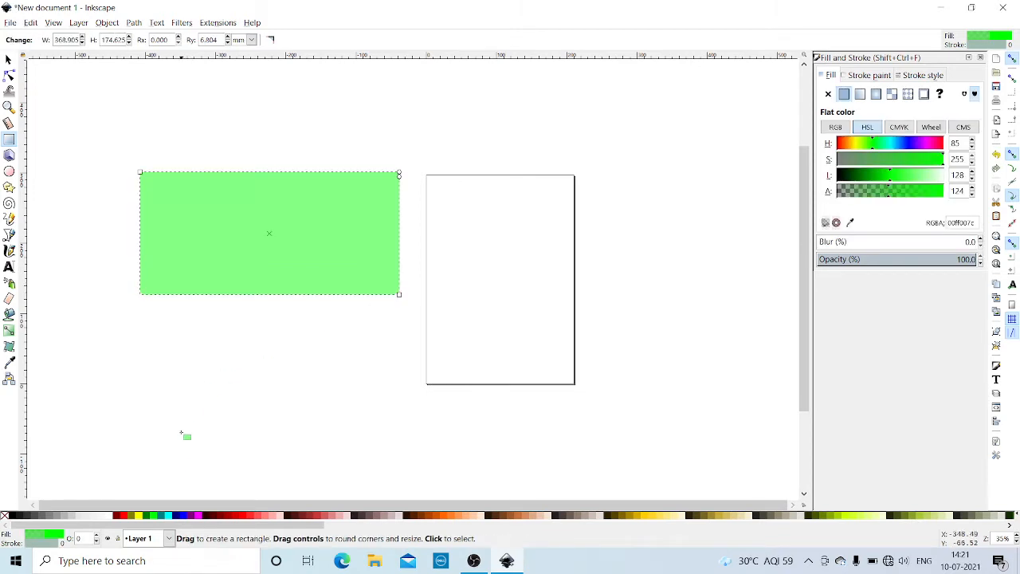
pyautogui.click(197, 517)
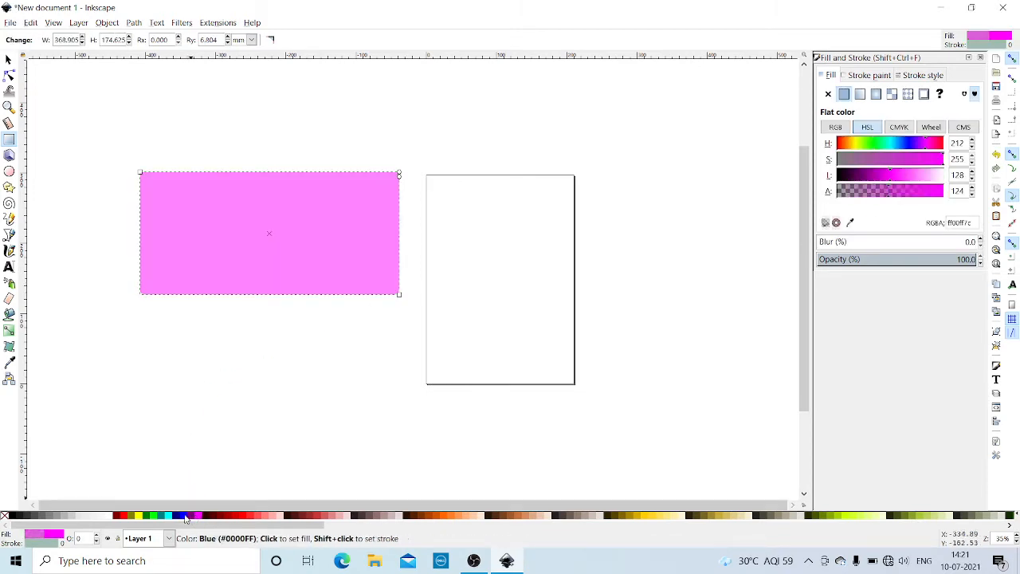
pyautogui.click(183, 517)
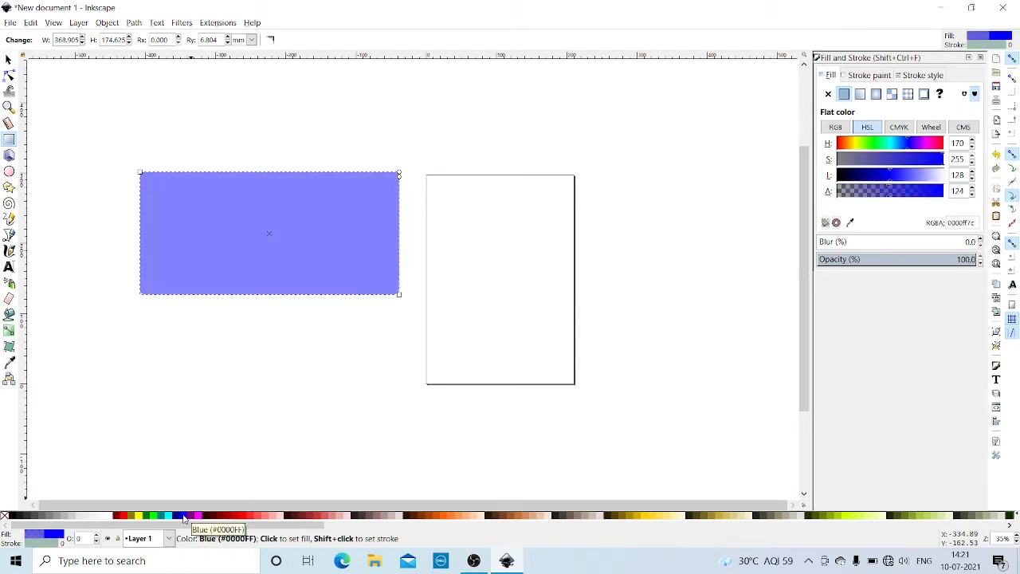
# - Try the Stripes 1:1 pattern, radial gradient and linear gradient fills on the rectangle
pyautogui.click(908, 94)
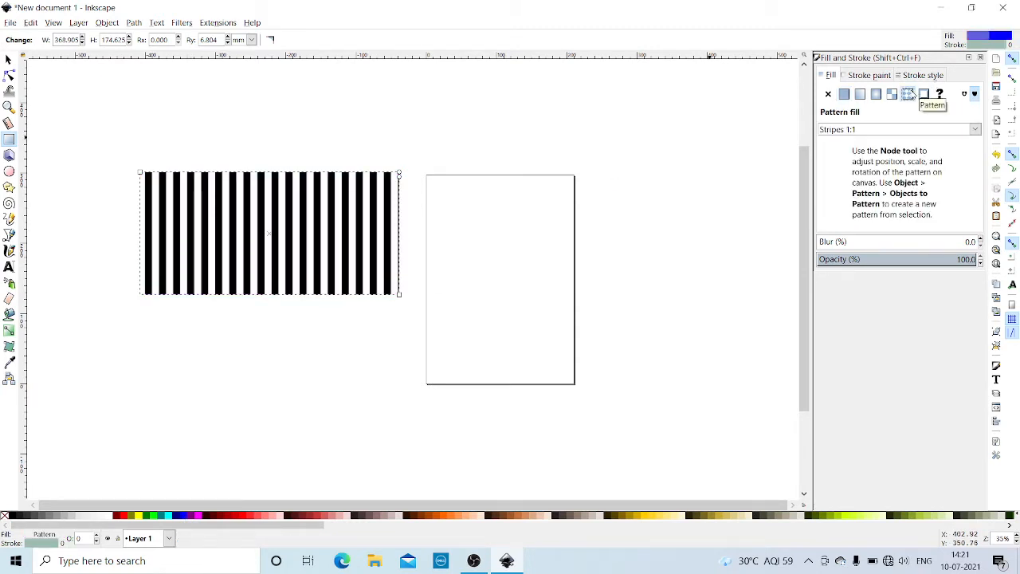
pyautogui.click(877, 95)
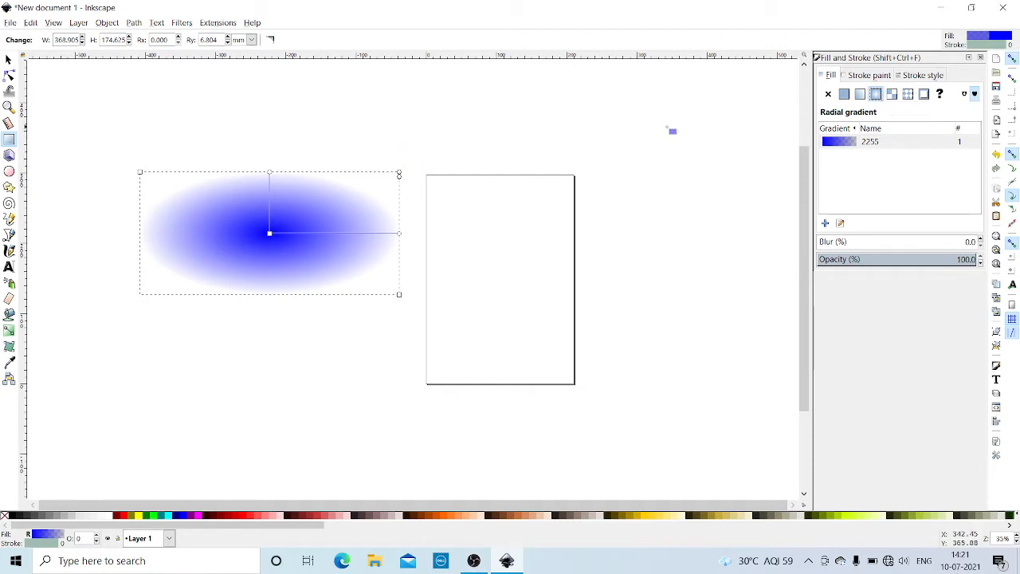
pyautogui.click(860, 94)
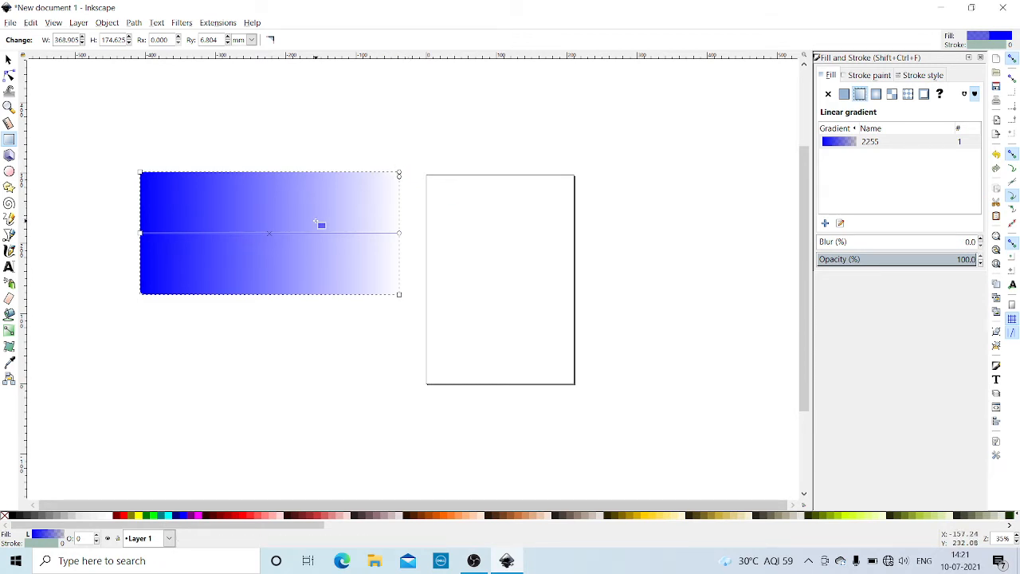
# - Fill the rectangle with flat lime and round its corners to radii of about 184 mm horizontally and 45 mm vertically
pyautogui.click(168, 517)
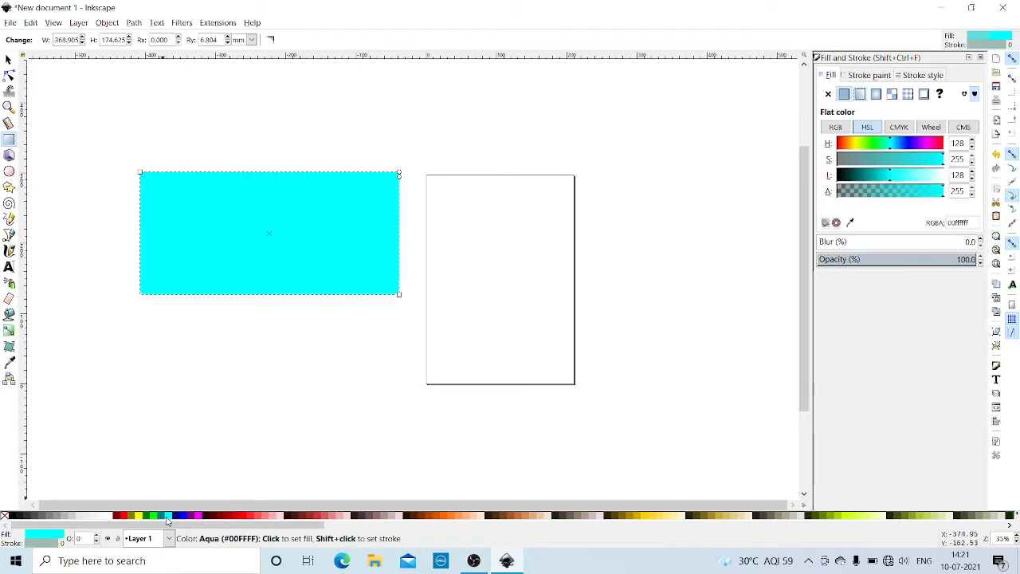
pyautogui.click(155, 516)
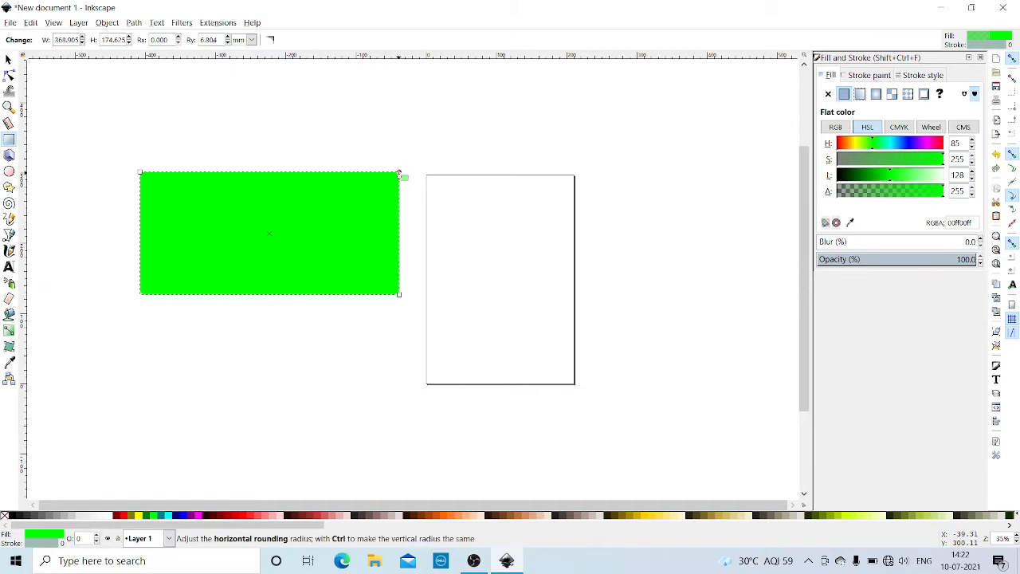
pyautogui.moveTo(399, 173); pyautogui.dragTo(255, 261)
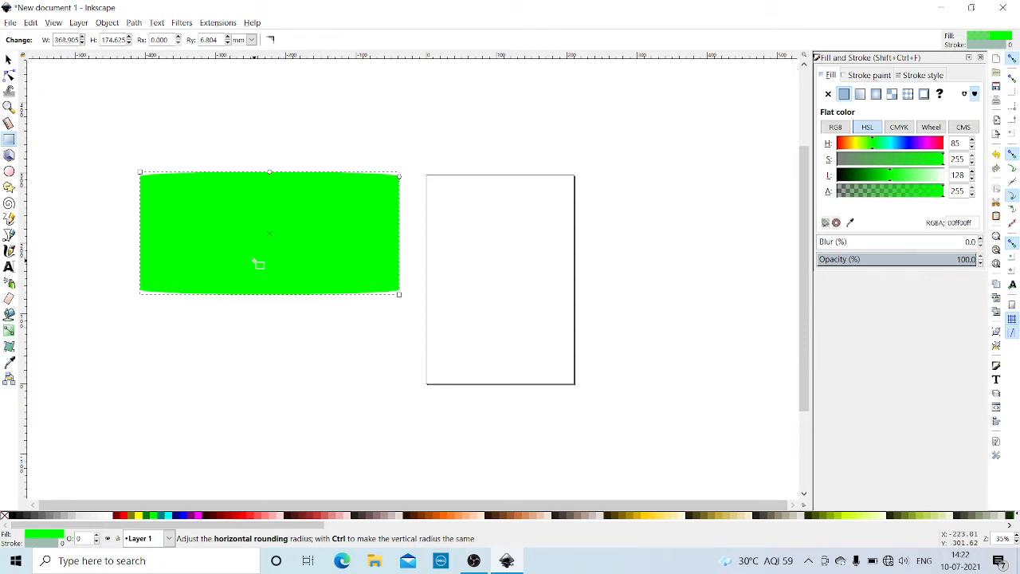
pyautogui.moveTo(400, 177); pyautogui.dragTo(370, 214)
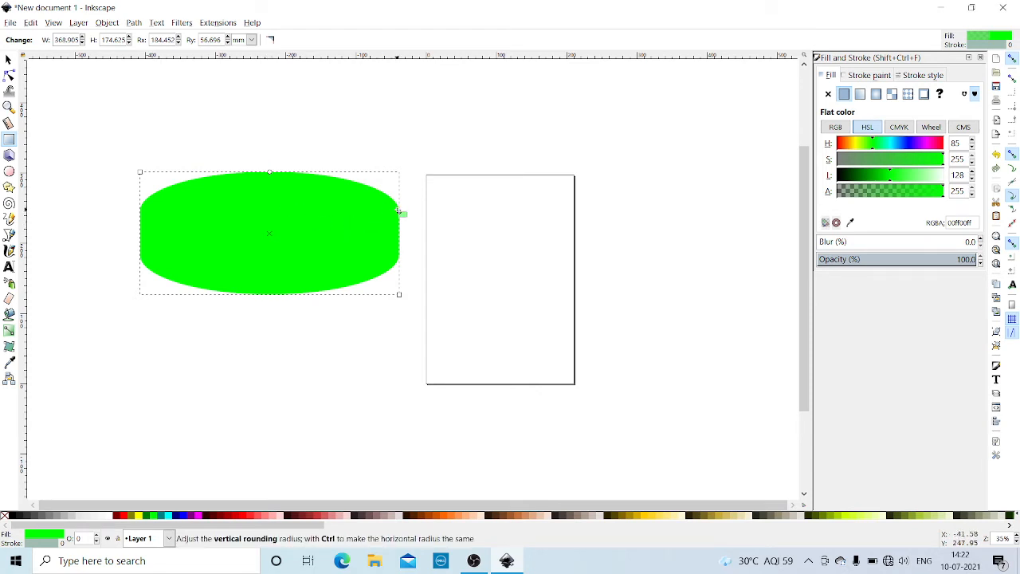
pyautogui.moveTo(399, 212)
pyautogui.mouseDown()
pyautogui.moveTo(401, 187)
pyautogui.moveTo(399, 203)
pyautogui.mouseUp()
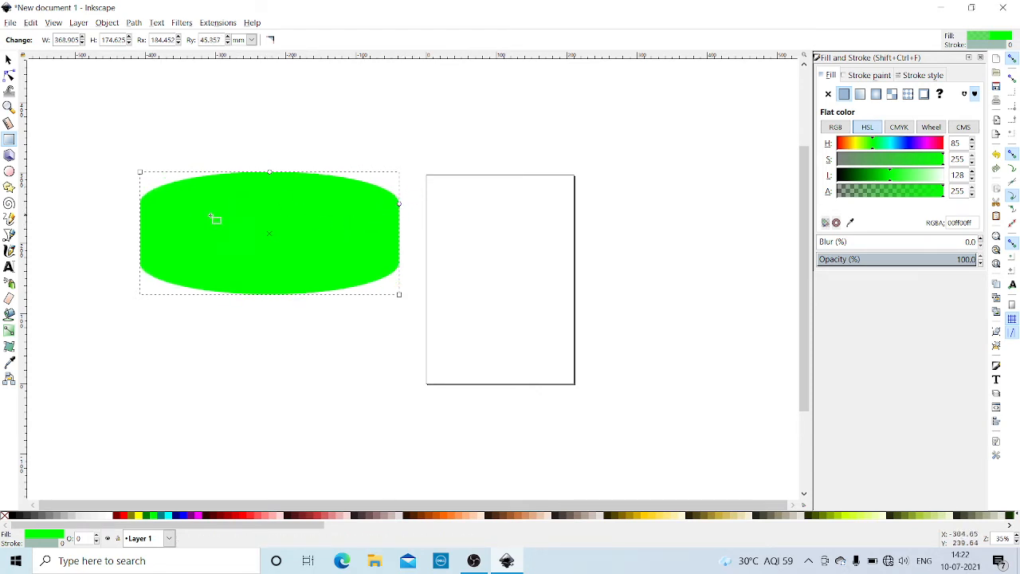
# - Shrink the rounded rectangle from its upper-left corner to about 355 by 160 mm and keep it selected
pyautogui.moveTo(139, 173); pyautogui.dragTo(150, 183)
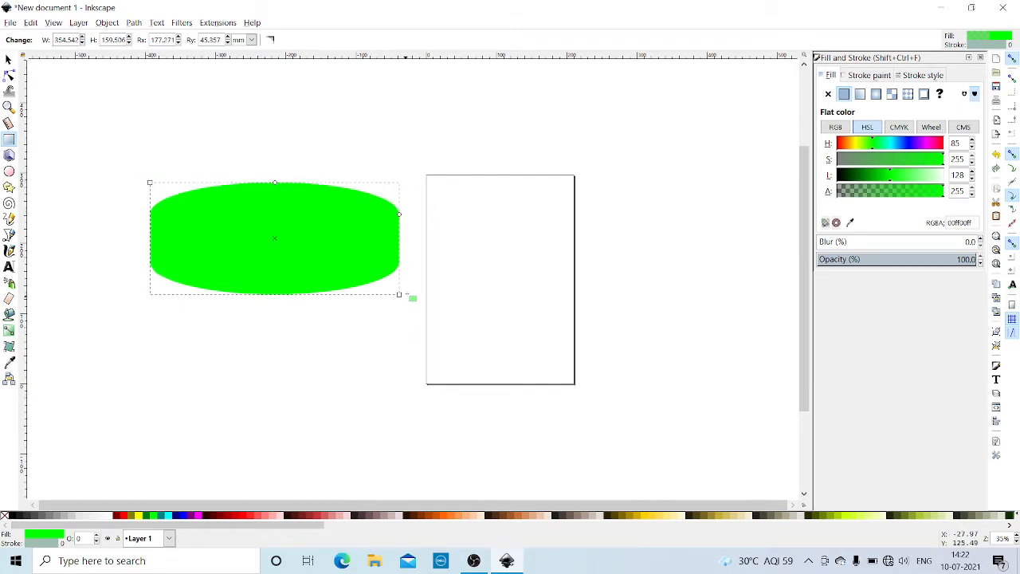
pyautogui.click(348, 384)
pyautogui.click(320, 266)
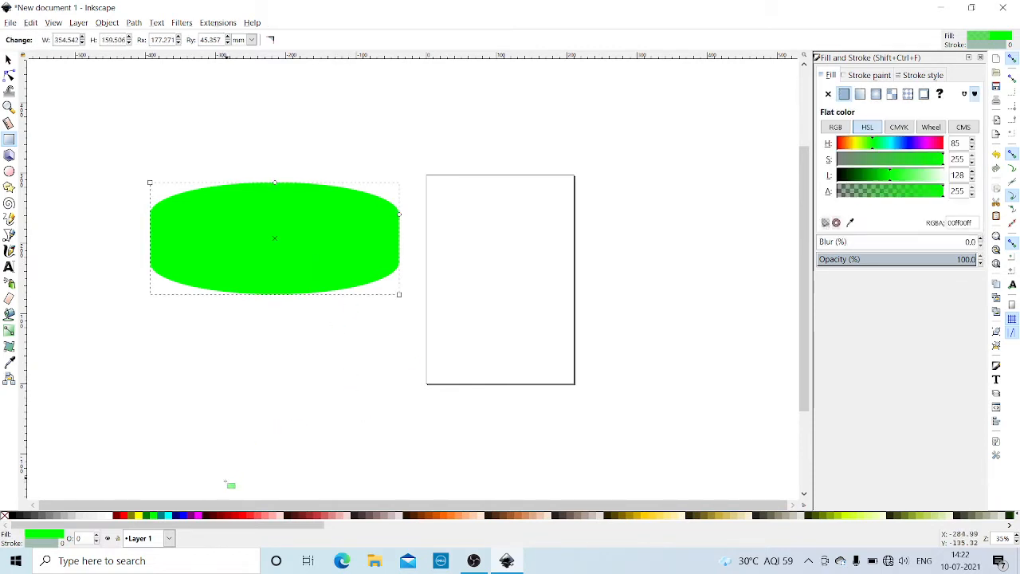
# - Give the rounded rectangle the Stripes 1:1 pattern fill and reduce its vertical corner radius to 0
pyautogui.click(199, 516)
pyautogui.click(910, 96)
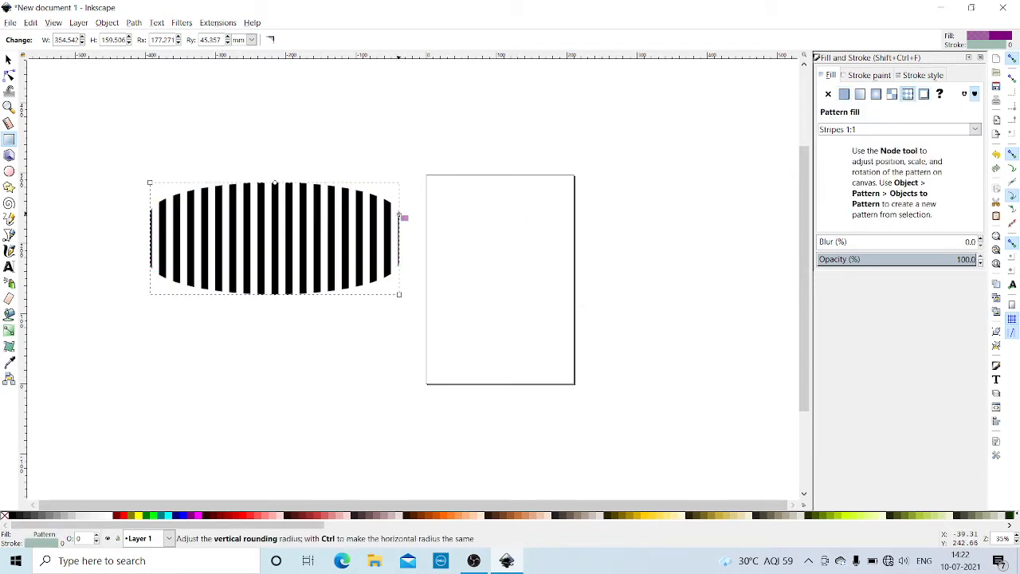
pyautogui.moveTo(406, 204); pyautogui.dragTo(398, 183)
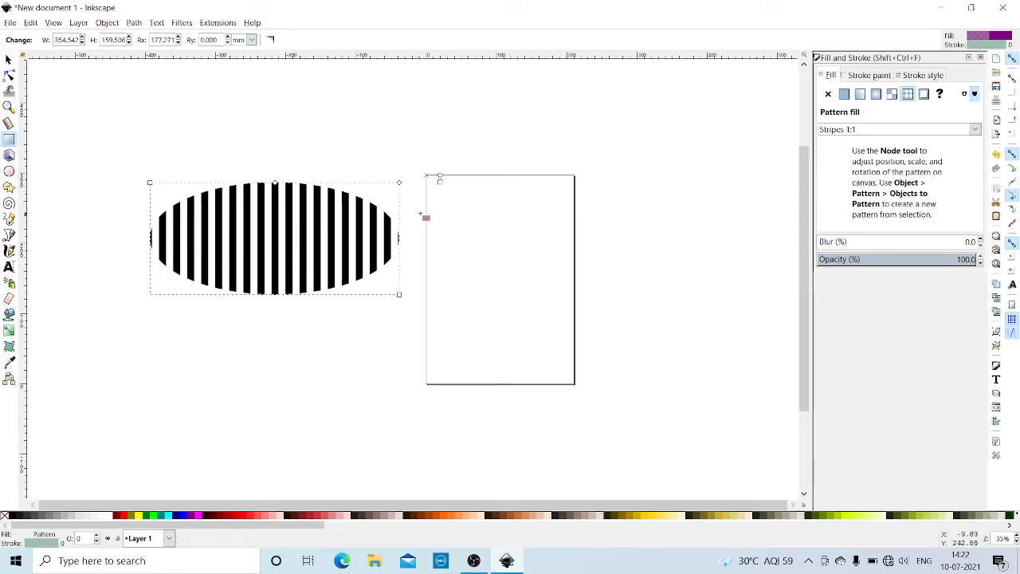
pyautogui.moveTo(399, 182); pyautogui.dragTo(420, 181)
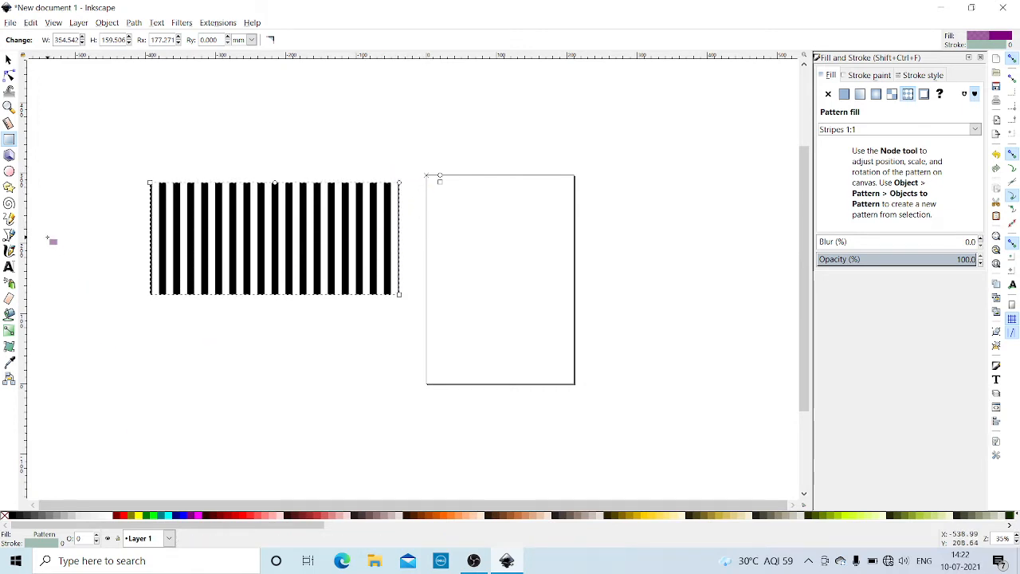
# - Draw a five-cornered star over the page's upper-right corner and convert it to a regular polygon
pyautogui.click(9, 187)
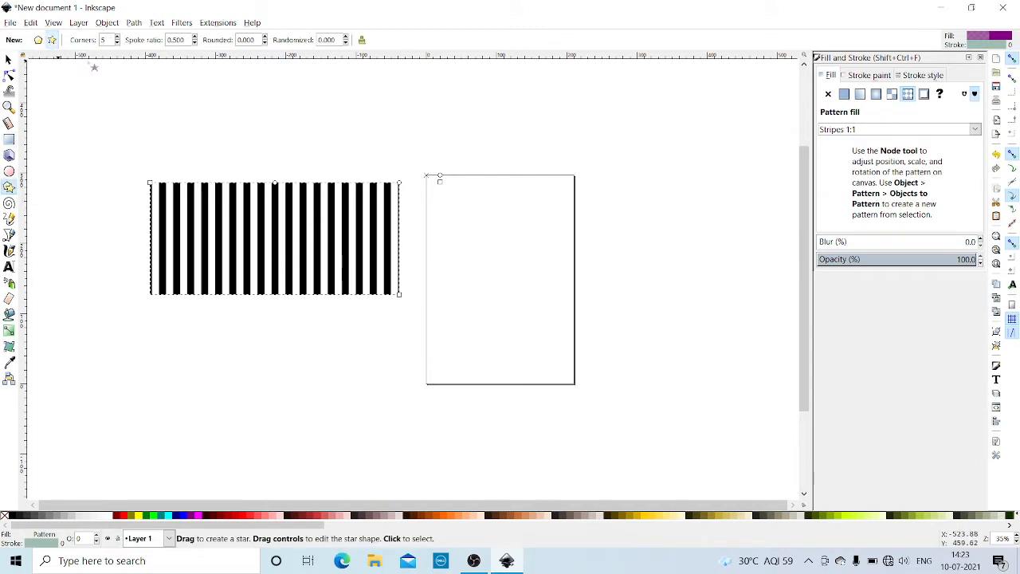
pyautogui.moveTo(605, 133); pyautogui.dragTo(677, 152)
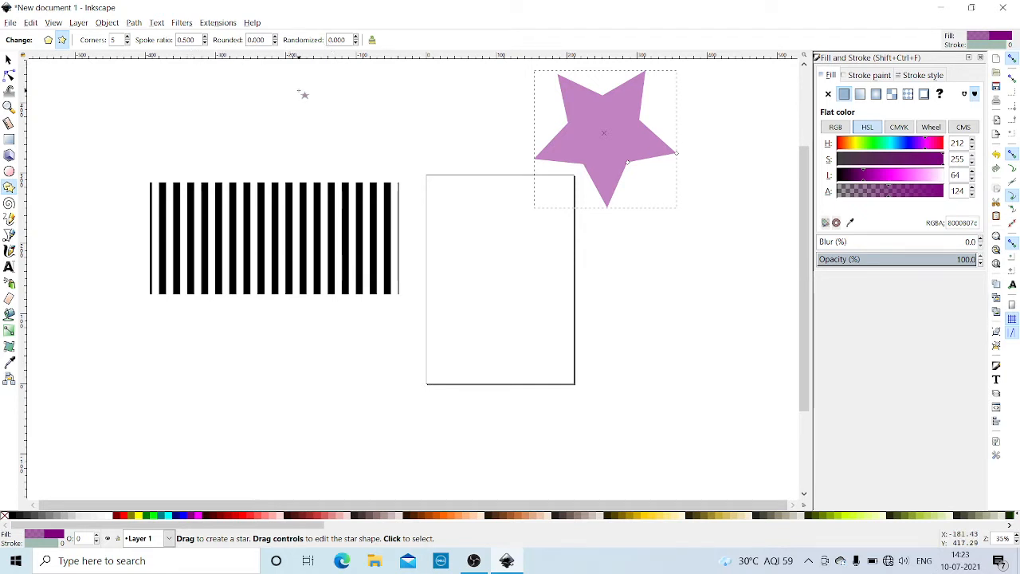
pyautogui.click(48, 41)
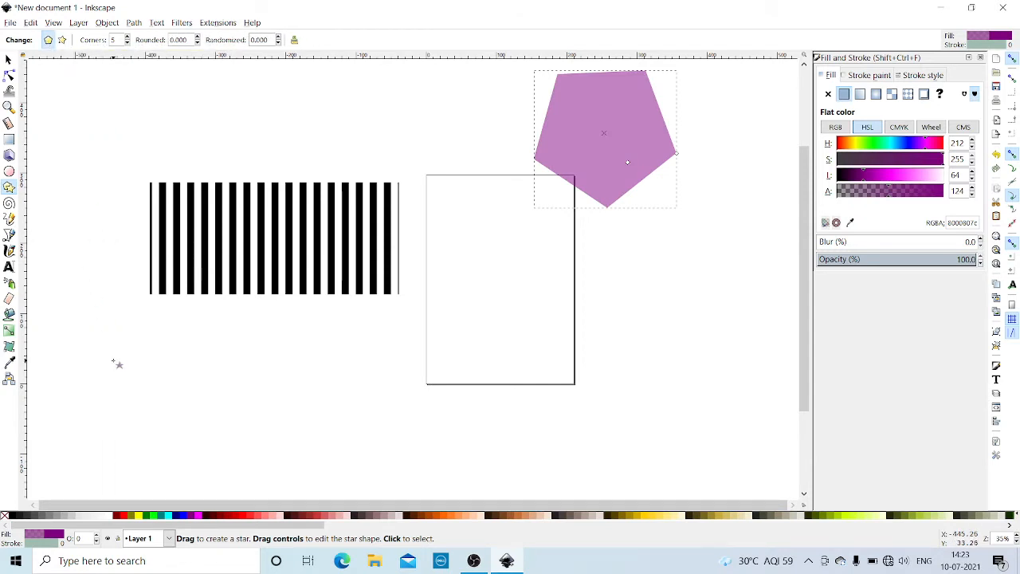
# - Draw a second pentagon below the striped rectangle's lower-left corner and fill it with red
pyautogui.moveTo(114, 361); pyautogui.dragTo(153, 413)
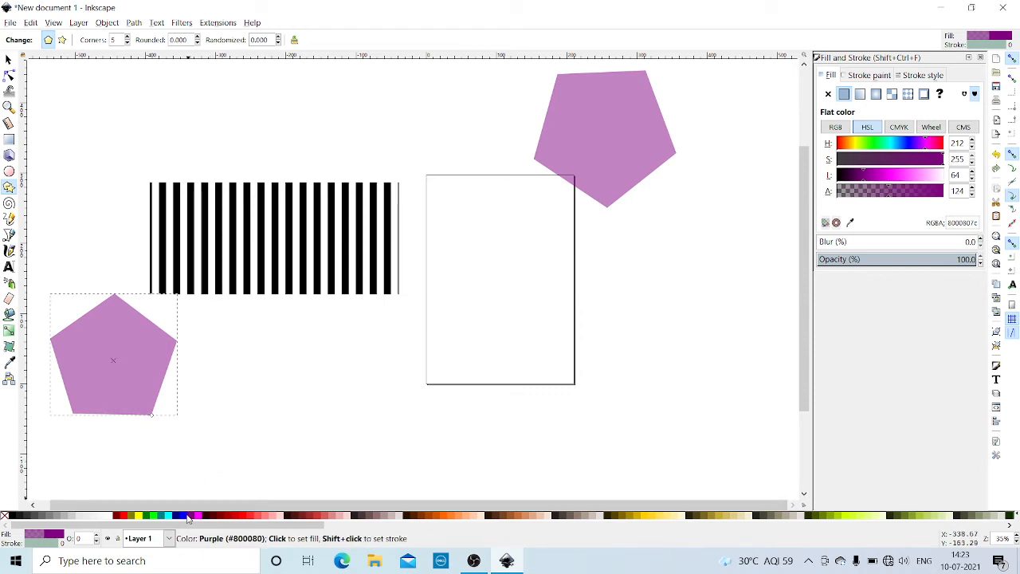
pyautogui.click(182, 517)
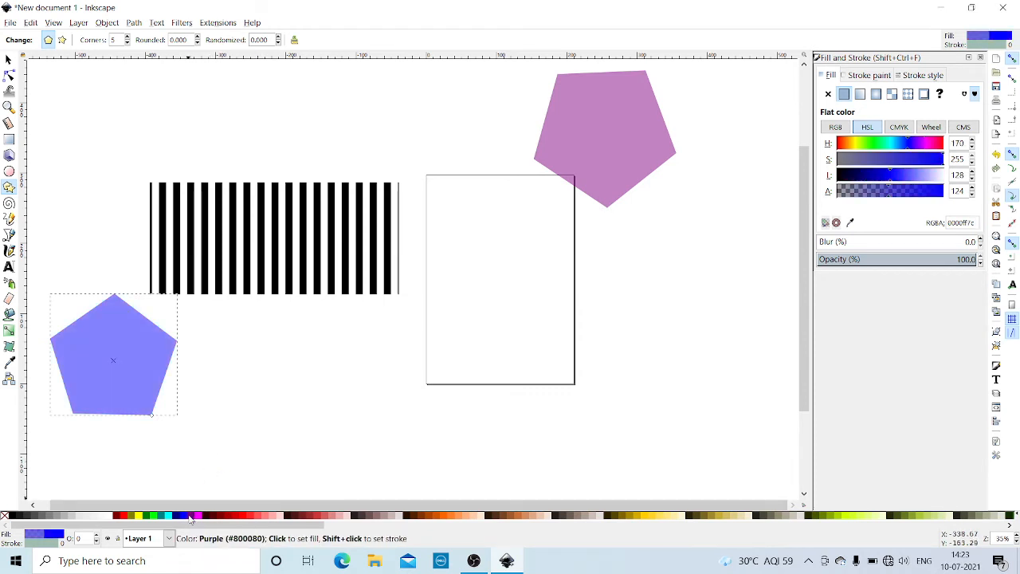
pyautogui.click(193, 517)
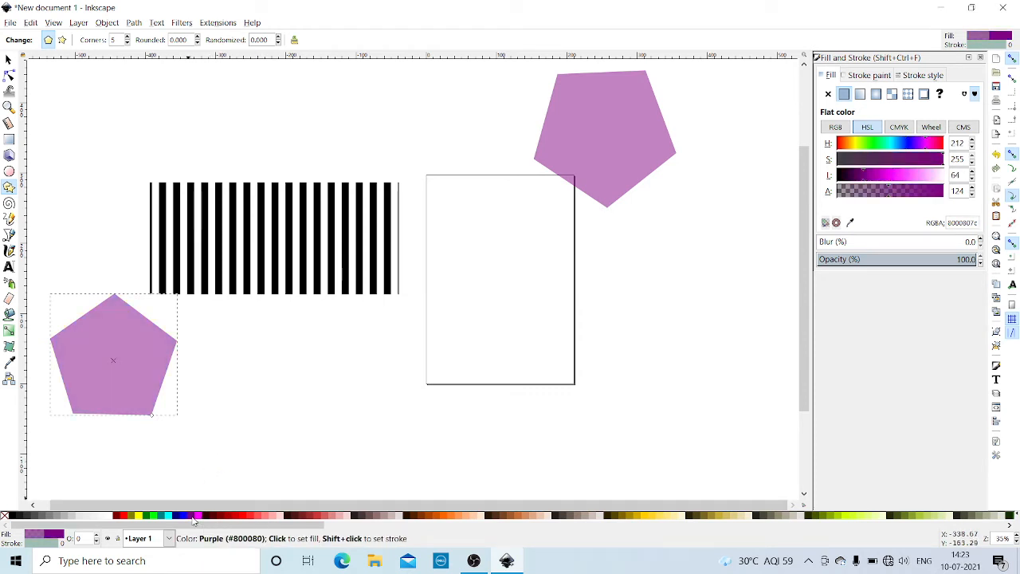
pyautogui.click(246, 519)
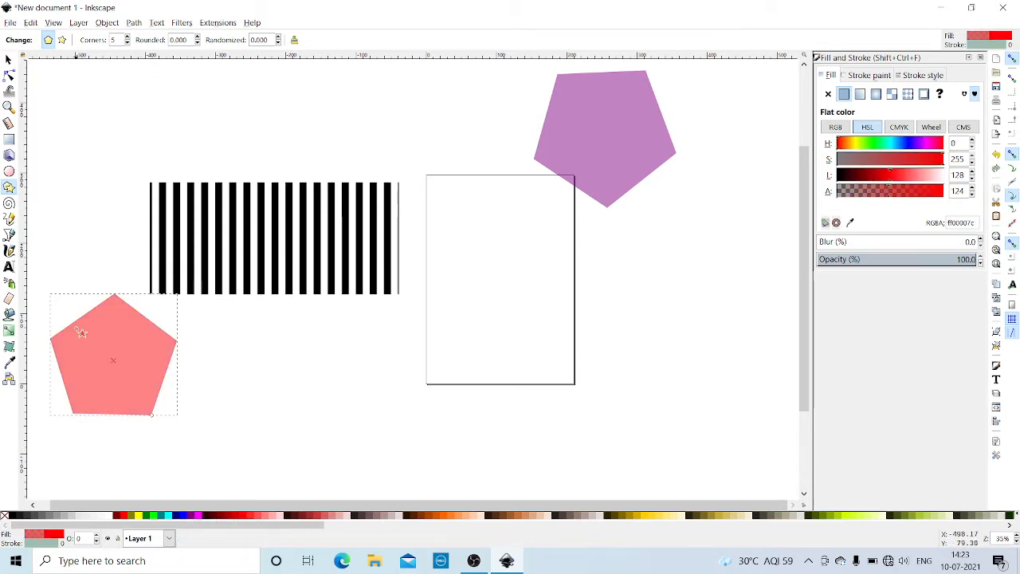
# - Try the red polygon with seven corners and return it to five
pyautogui.click(128, 38)
pyautogui.click(127, 38)
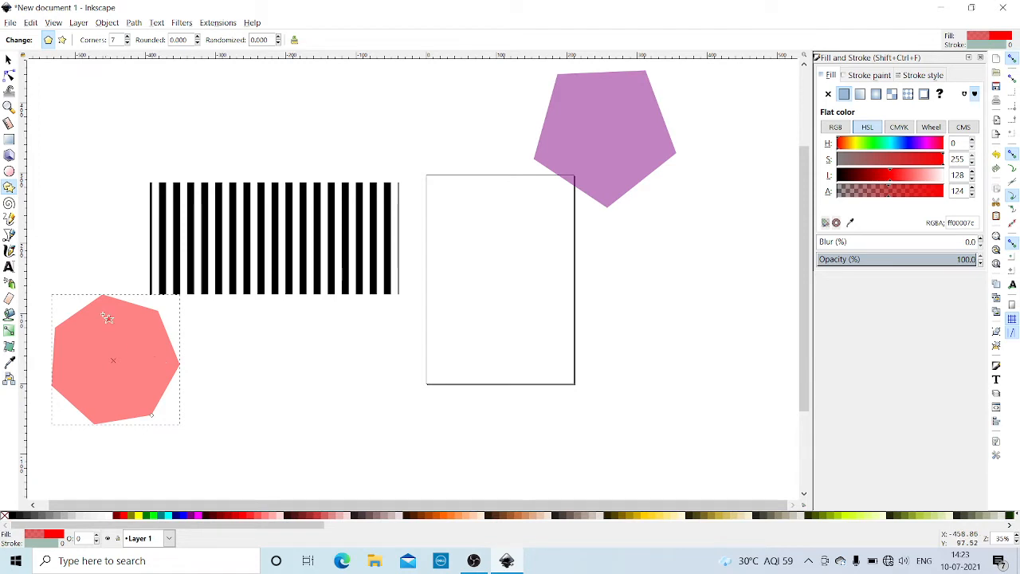
pyautogui.click(127, 43)
pyautogui.click(126, 43)
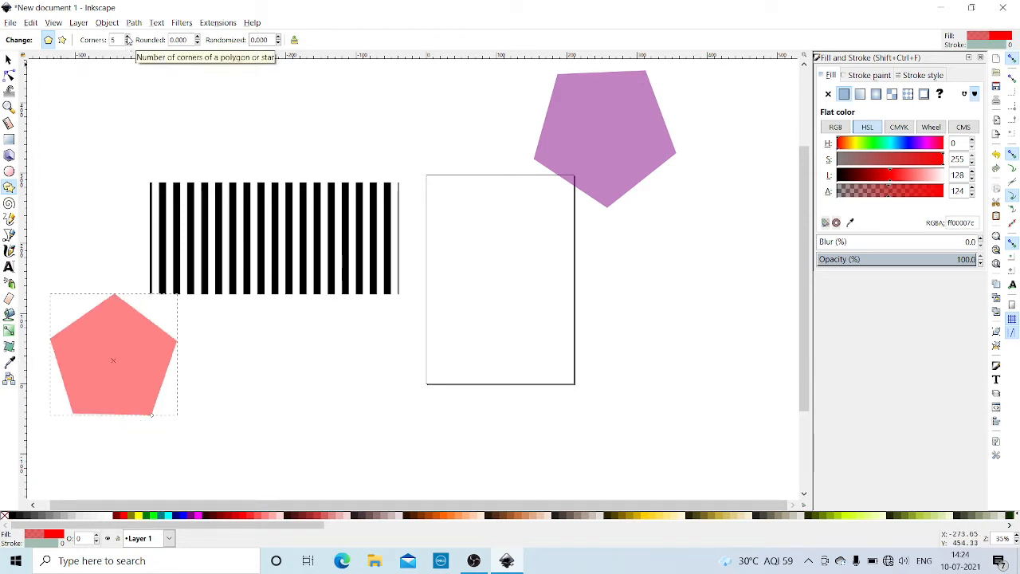
pyautogui.click(127, 36)
pyautogui.click(126, 37)
pyautogui.click(127, 44)
pyautogui.click(127, 44)
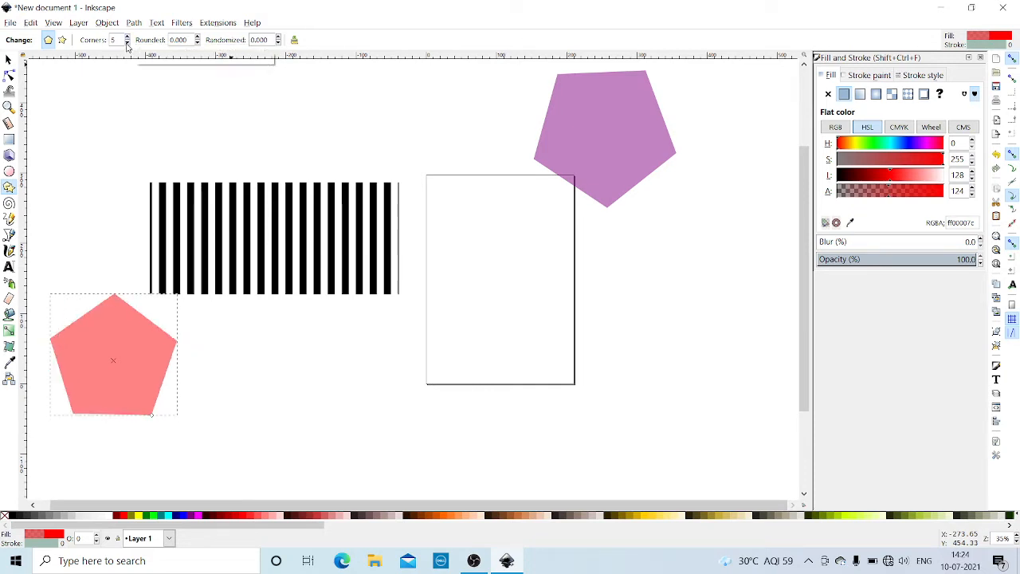
# - Increase the red polygon's number of corners to 11
pyautogui.click(127, 37)
pyautogui.click(127, 38)
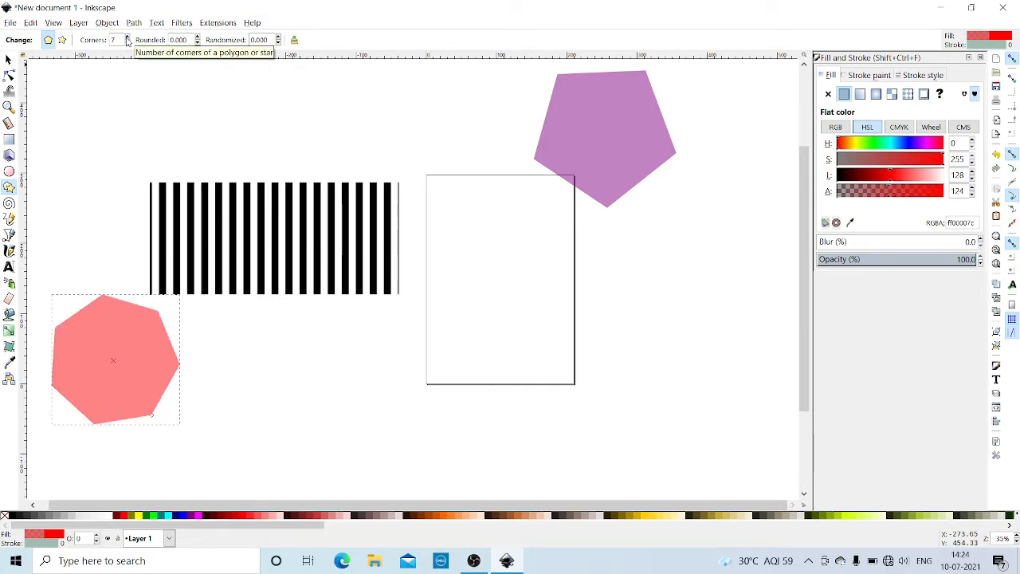
pyautogui.click(127, 38)
pyautogui.click(127, 37)
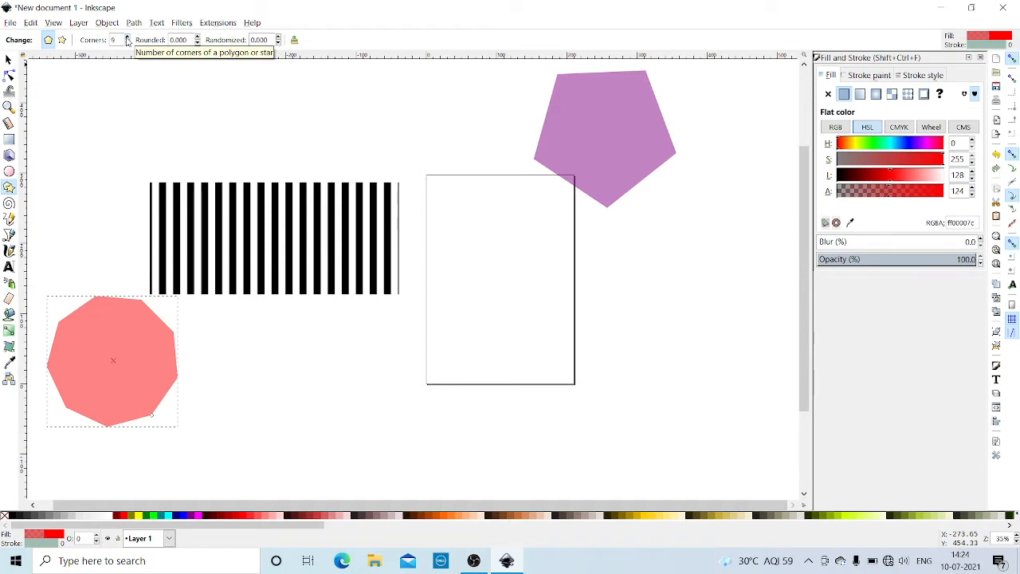
pyautogui.click(126, 37)
pyautogui.click(127, 37)
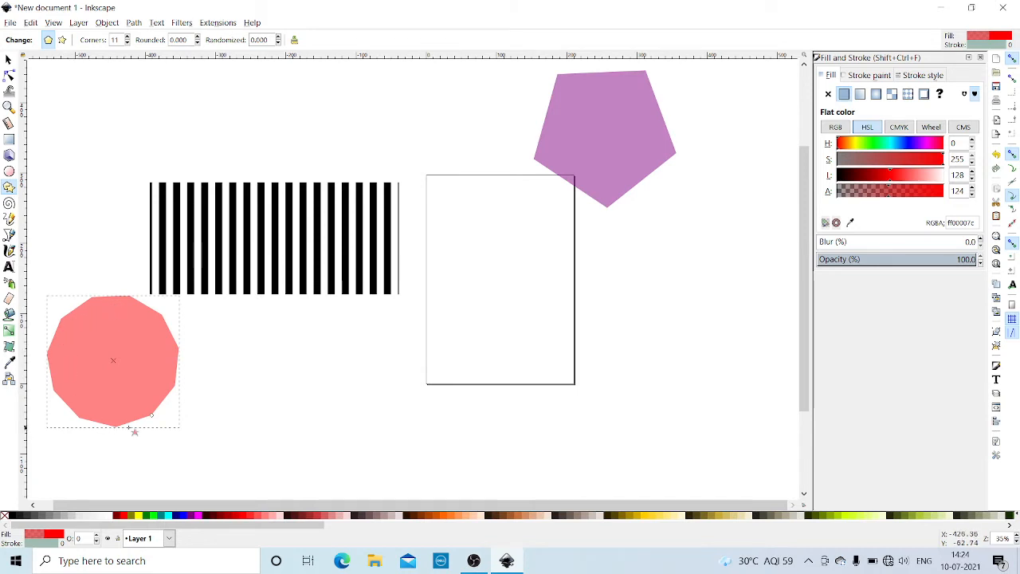
# - Try fuchsia and aqua on the 11-cornered polygon and settle on a lime fill
pyautogui.click(200, 516)
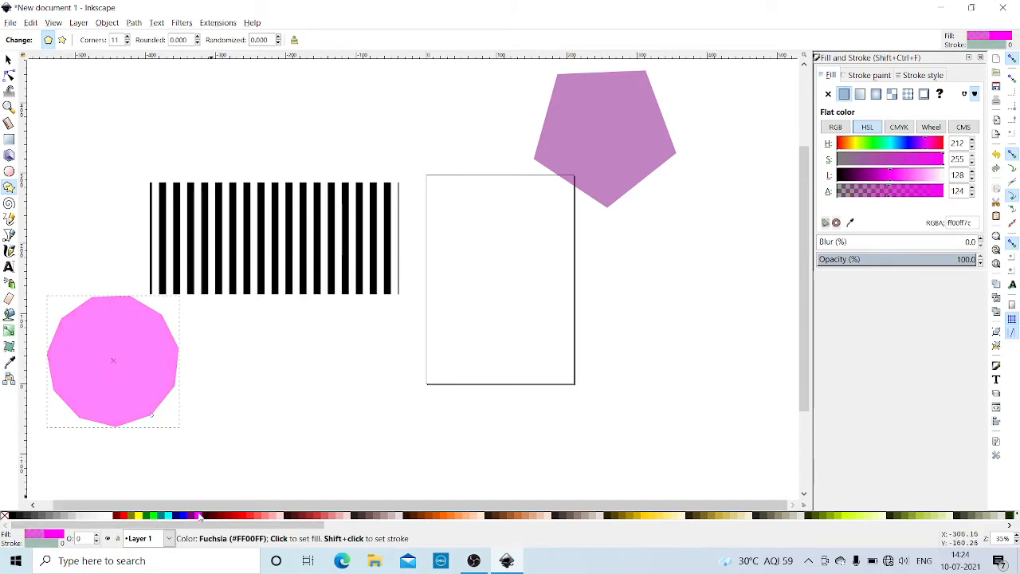
pyautogui.click(170, 518)
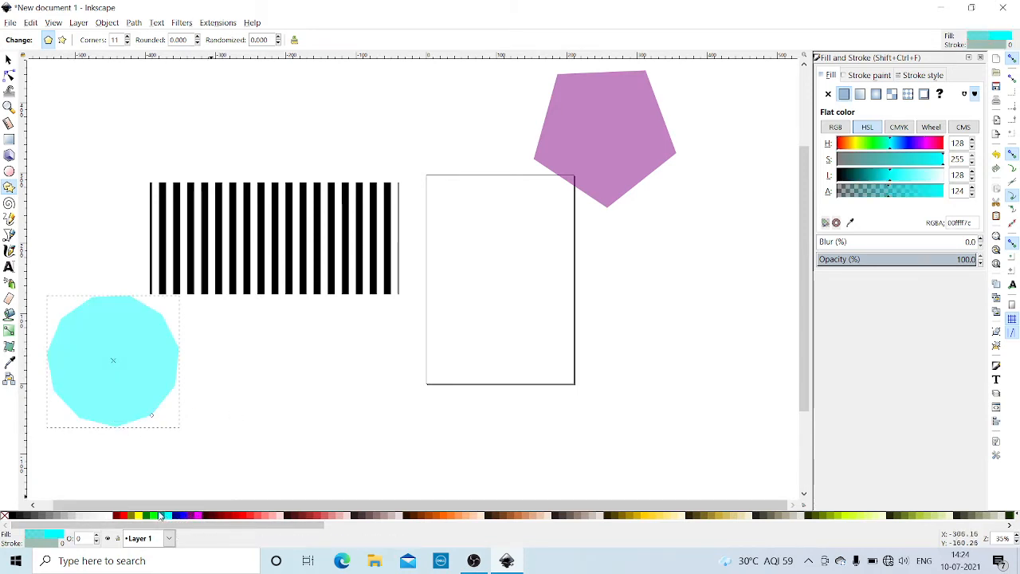
pyautogui.click(154, 518)
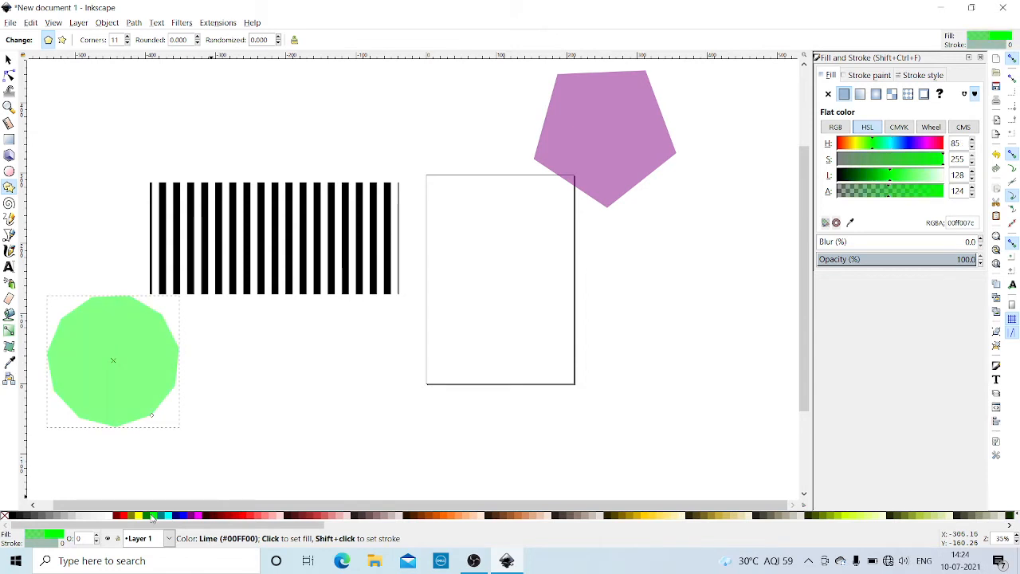
# - Try the stripes pattern and radial gradient on the 11-cornered polygon and finish with a green mesh gradient fill
pyautogui.click(908, 94)
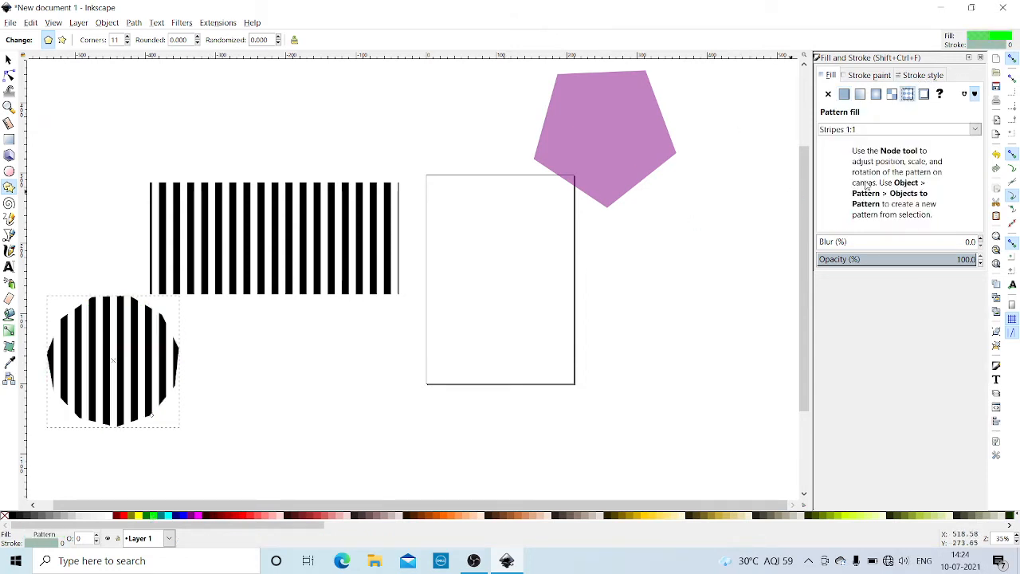
pyautogui.click(892, 94)
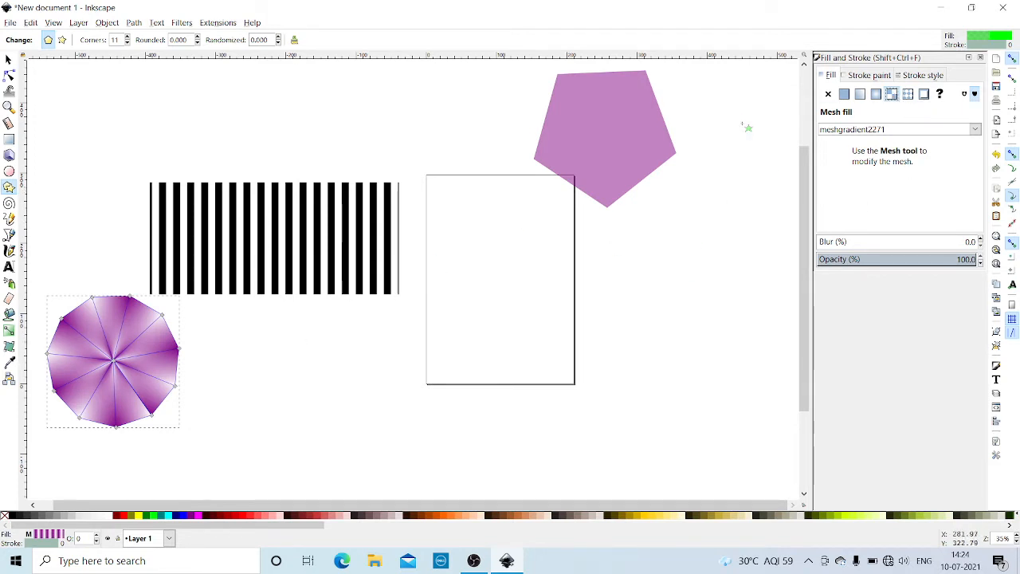
pyautogui.click(877, 95)
pyautogui.click(893, 95)
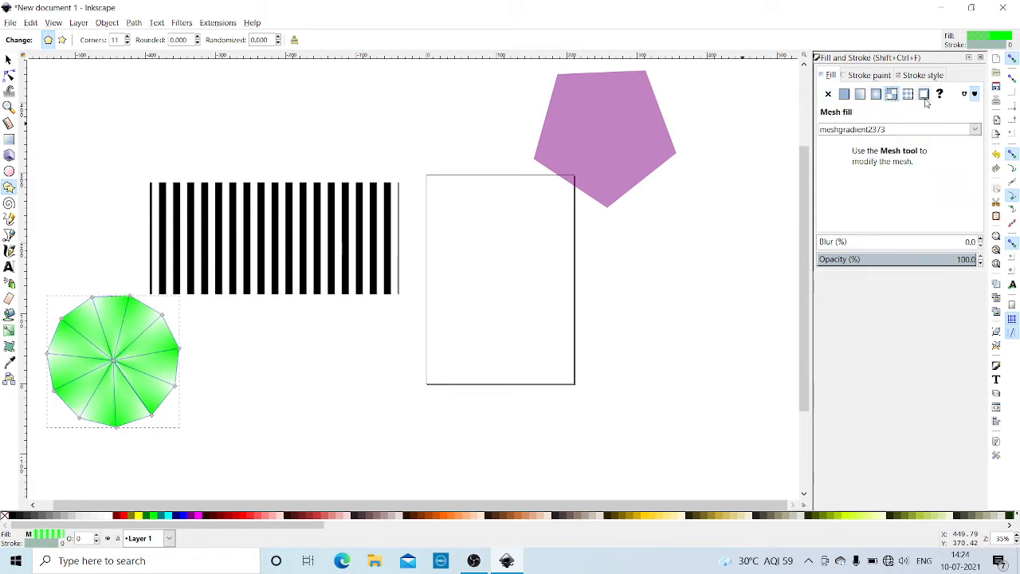
# - Try stripes pattern, fuchsia and navy fills on the 11-cornered polygon, finish with a purple mesh gradient and deselect it
pyautogui.click(910, 95)
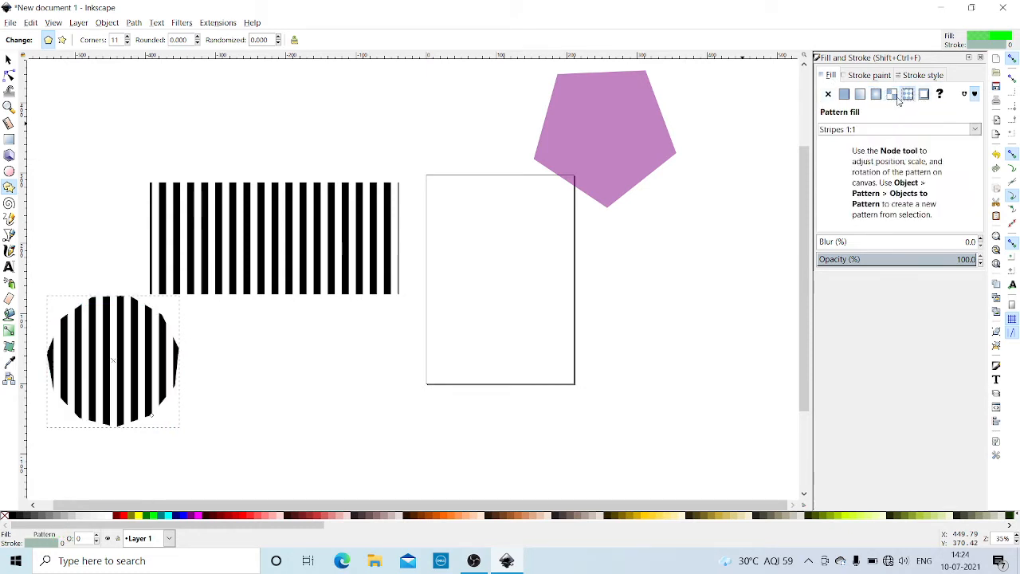
pyautogui.click(892, 95)
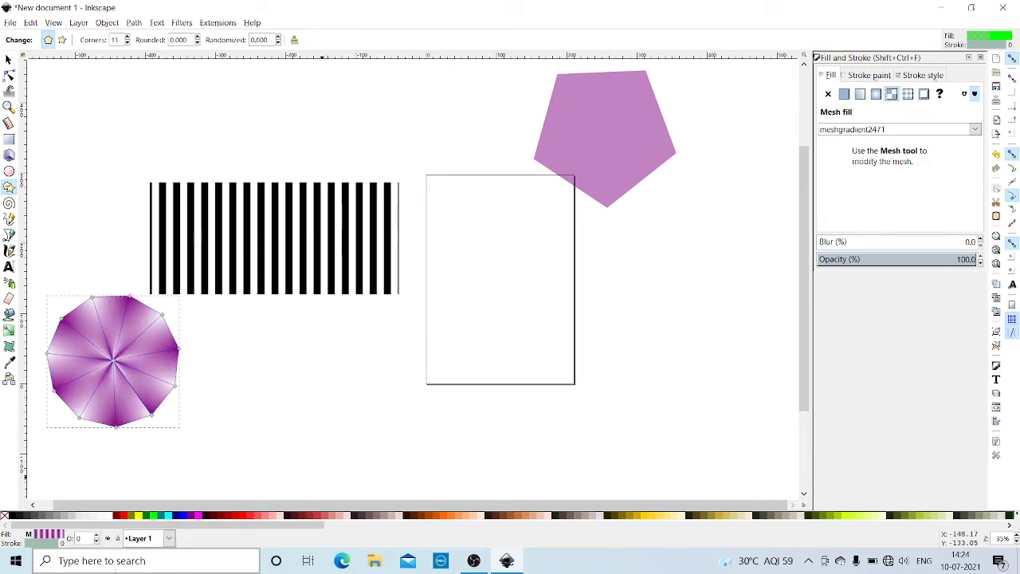
pyautogui.click(197, 516)
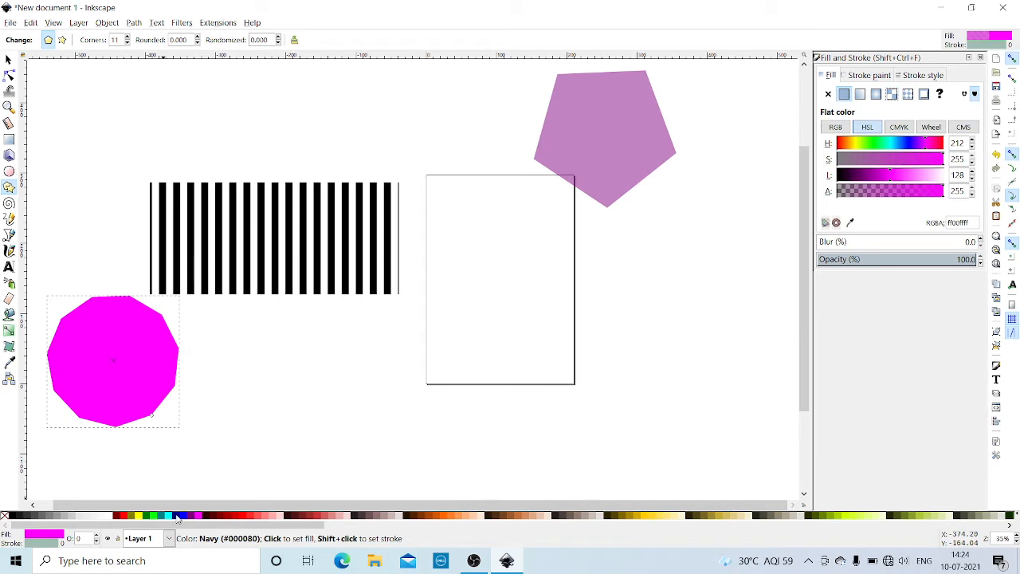
pyautogui.click(177, 516)
pyautogui.click(909, 97)
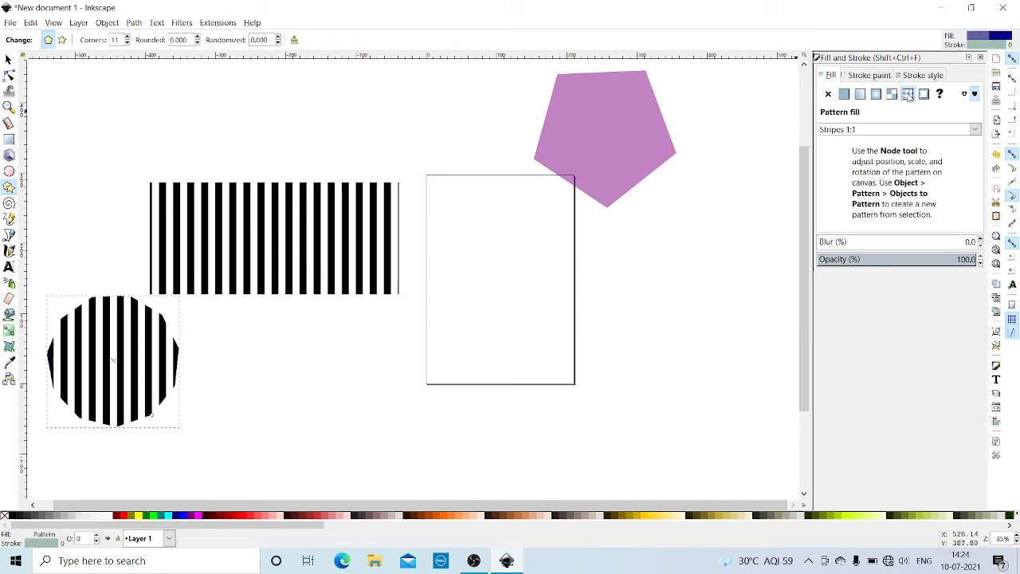
pyautogui.click(893, 97)
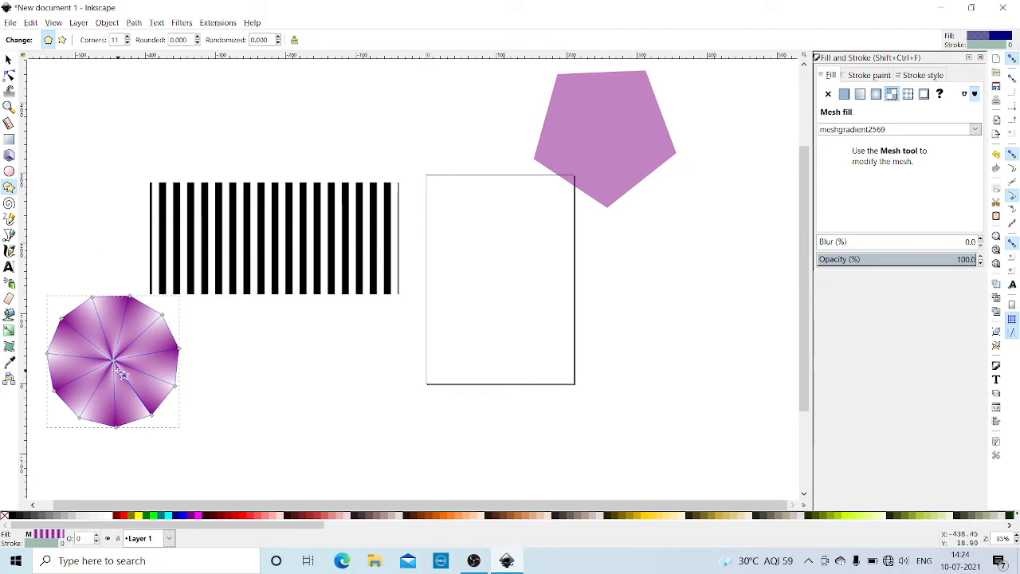
pyautogui.click(251, 404)
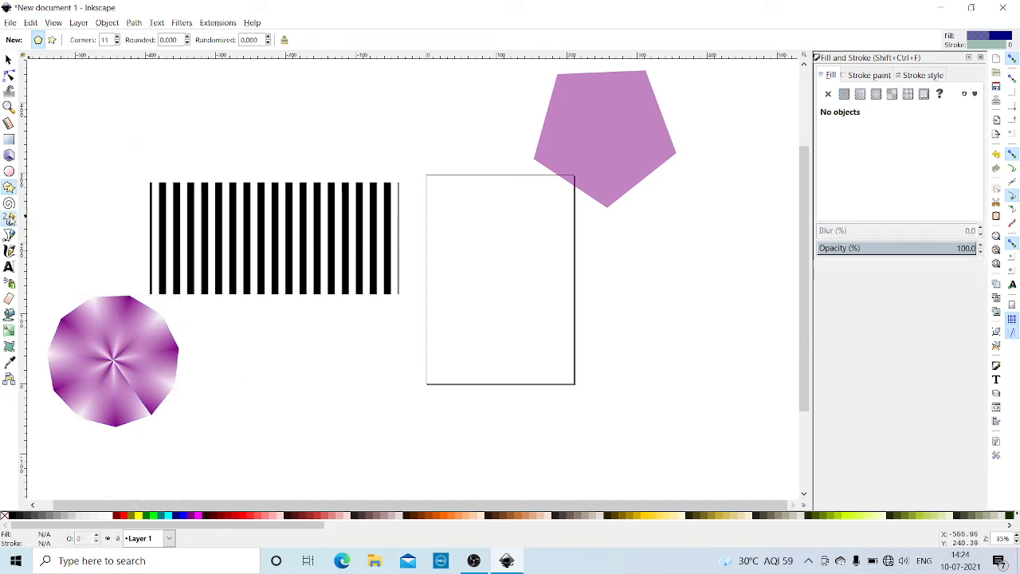
# - Handwrite the word SAFE in capitals above the striped rectangle with the Pencil tool, adding a short straight line above the S
pyautogui.click(10, 220)
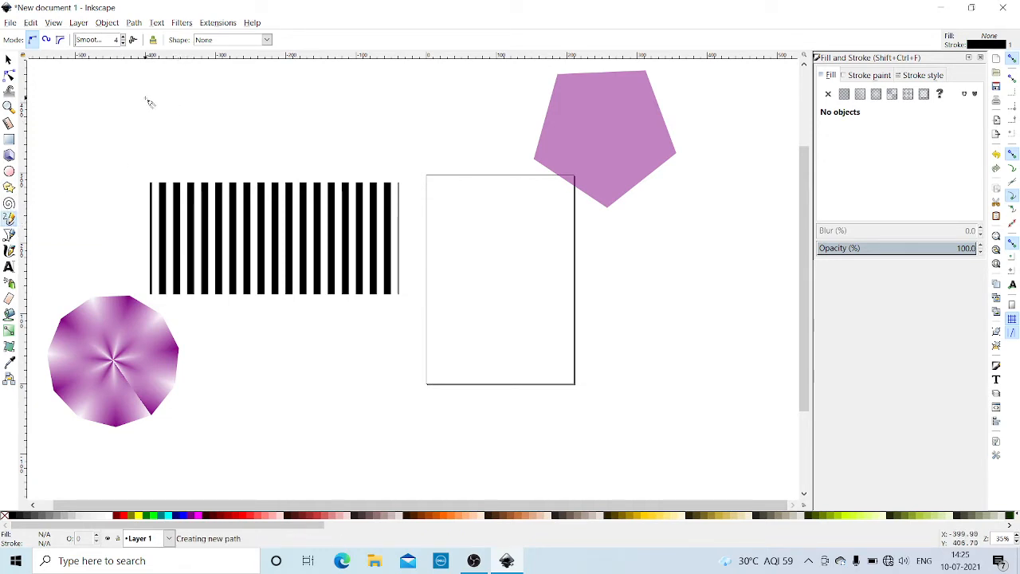
pyautogui.moveTo(146, 98)
pyautogui.mouseDown()
pyautogui.moveTo(126, 118)
pyautogui.moveTo(156, 124)
pyautogui.moveTo(148, 149)
pyautogui.moveTo(113, 147)
pyautogui.mouseUp()
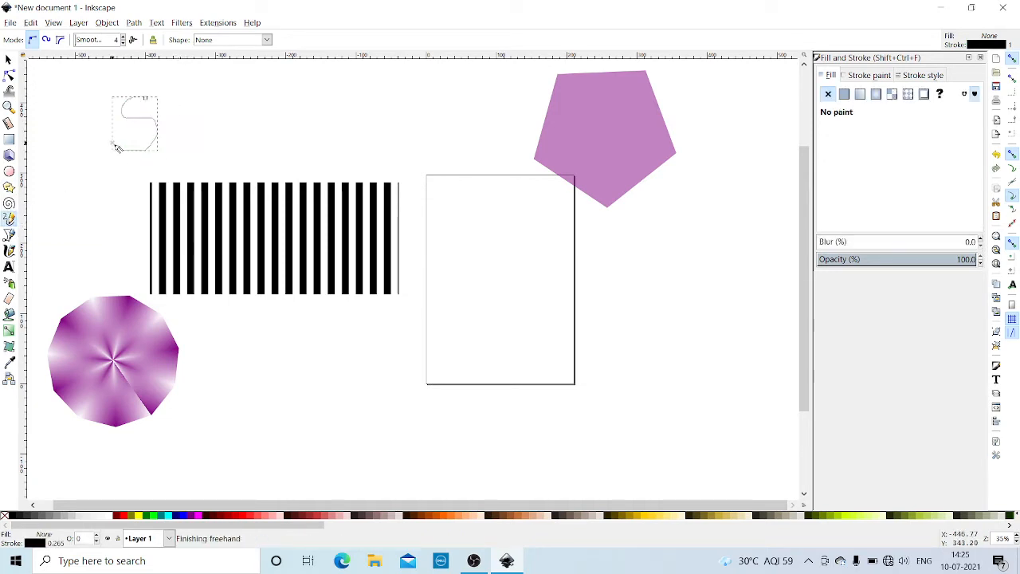
pyautogui.moveTo(175, 143)
pyautogui.mouseDown()
pyautogui.moveTo(184, 92)
pyautogui.moveTo(206, 146)
pyautogui.mouseUp()
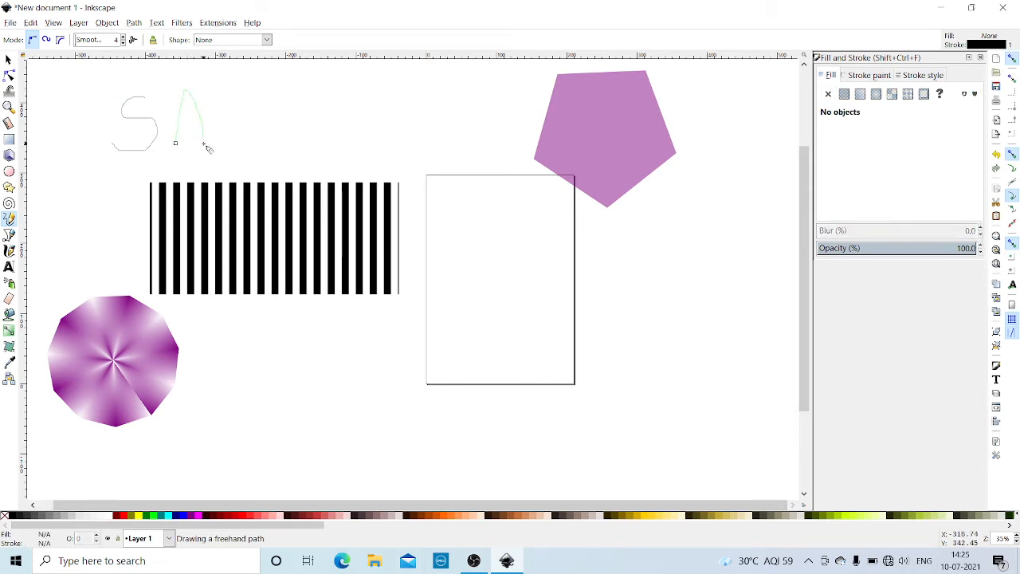
pyautogui.moveTo(169, 118)
pyautogui.mouseDown()
pyautogui.moveTo(206, 118)
pyautogui.moveTo(230, 96)
pyautogui.moveTo(231, 145)
pyautogui.mouseUp()
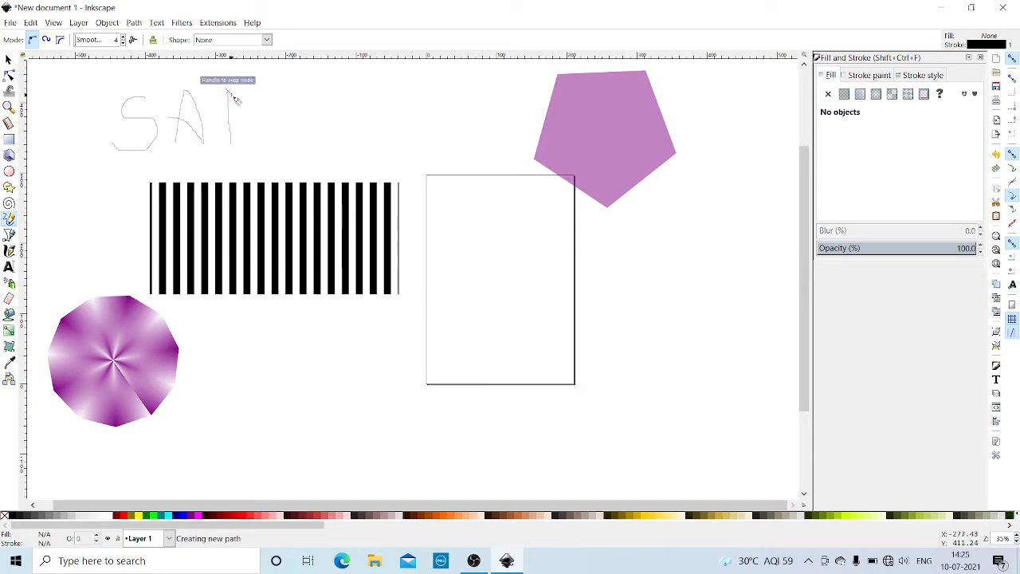
pyautogui.moveTo(228, 91)
pyautogui.mouseDown()
pyautogui.moveTo(266, 93)
pyautogui.moveTo(264, 119)
pyautogui.moveTo(286, 110)
pyautogui.moveTo(282, 155)
pyautogui.moveTo(325, 150)
pyautogui.mouseUp()
pyautogui.moveTo(288, 117)
pyautogui.mouseDown()
pyautogui.moveTo(310, 118)
pyautogui.moveTo(328, 94)
pyautogui.mouseUp()
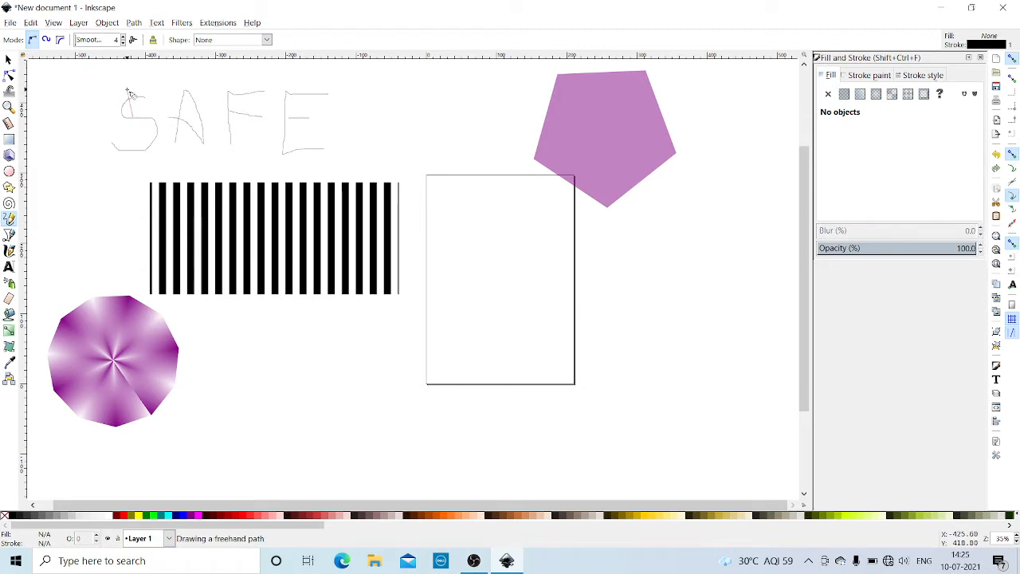
pyautogui.click(130, 94)
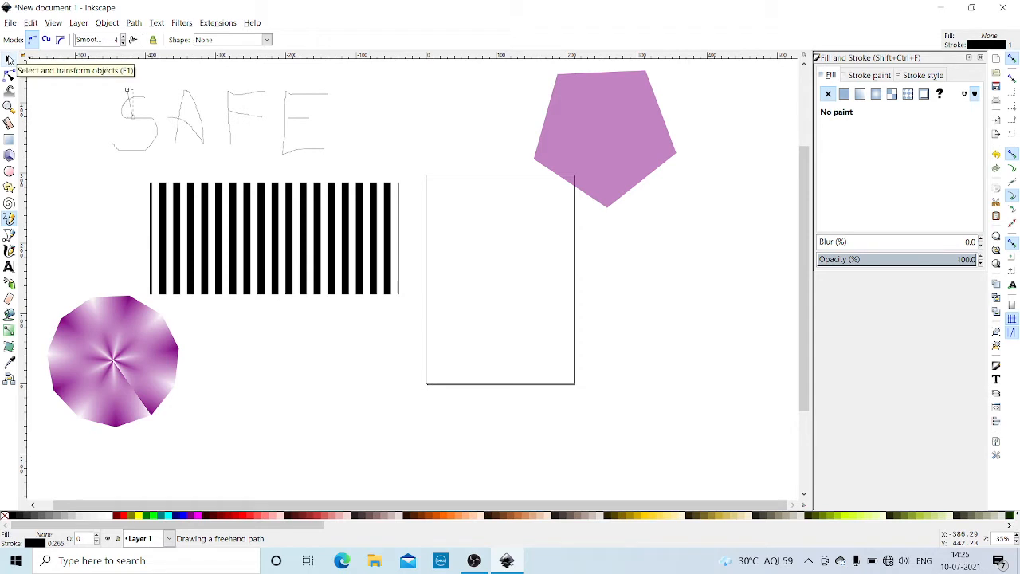
# - Raise the Pencil tool's smoothing to 21 and draw a separate letter A beside the word SAFE
pyautogui.click(9, 59)
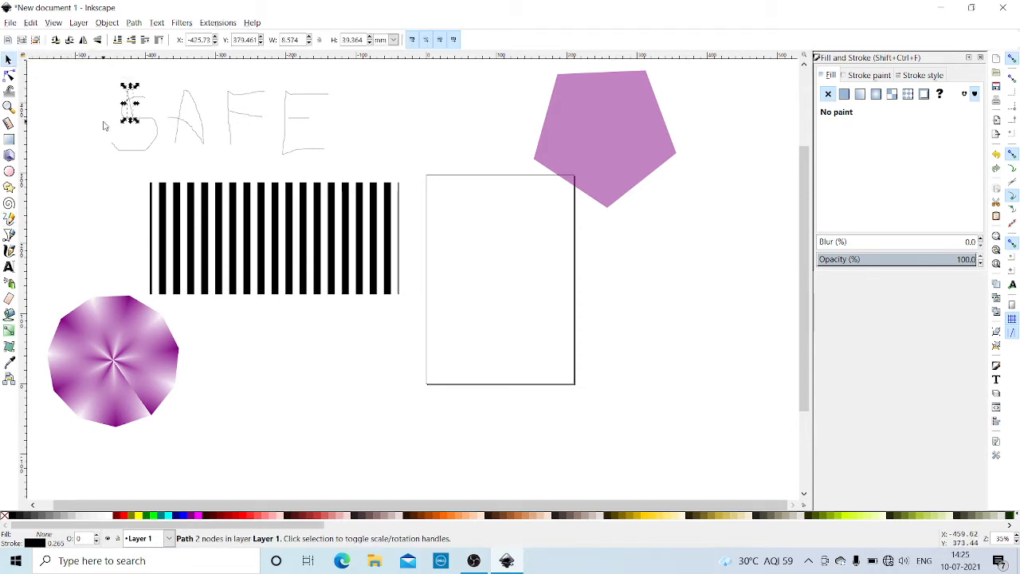
pyautogui.click(198, 133)
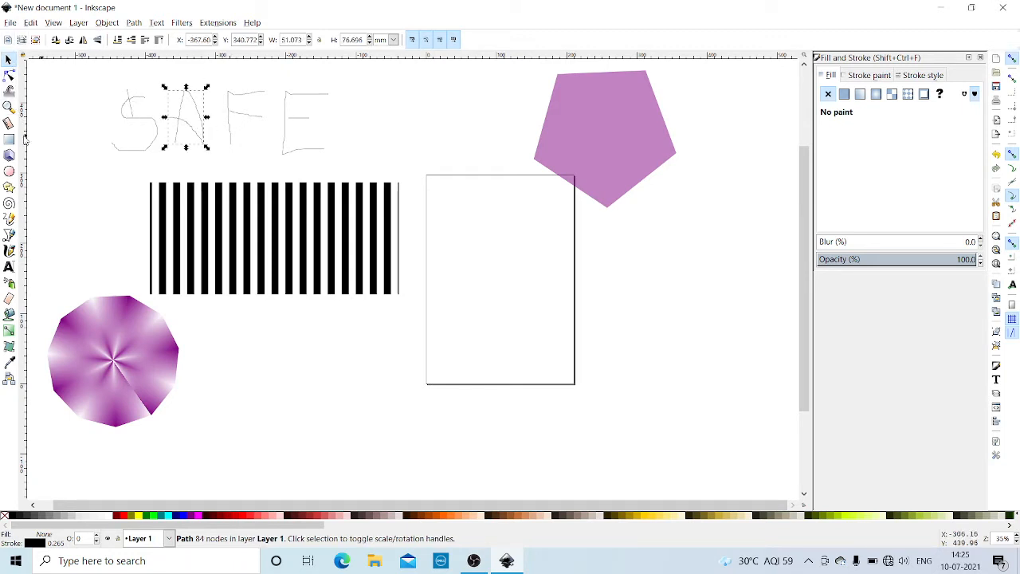
pyautogui.click(10, 219)
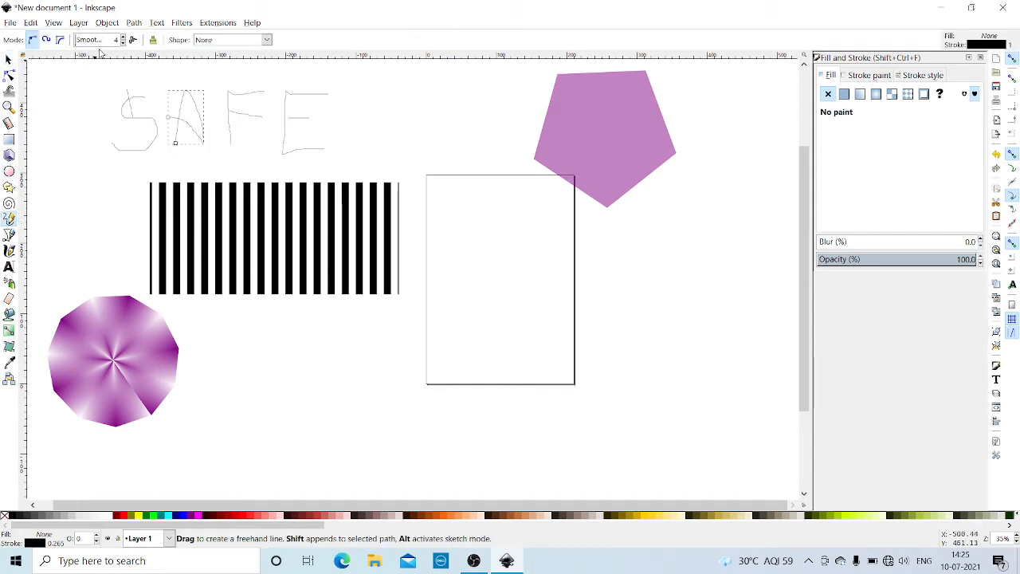
pyautogui.click(124, 37)
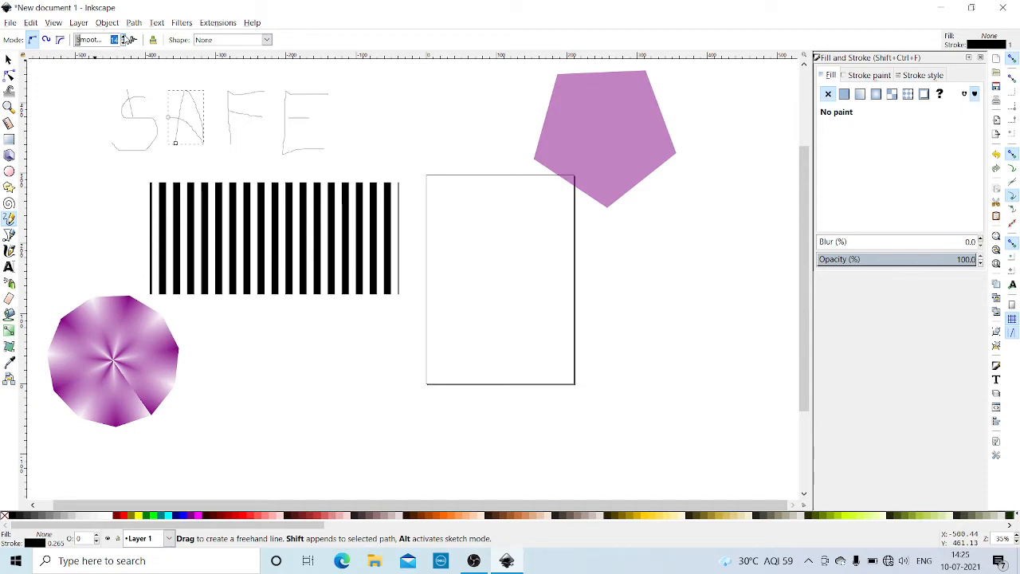
pyautogui.click(125, 38)
pyautogui.moveTo(385, 153)
pyautogui.mouseDown()
pyautogui.moveTo(404, 94)
pyautogui.moveTo(426, 143)
pyautogui.moveTo(382, 124)
pyautogui.mouseUp()
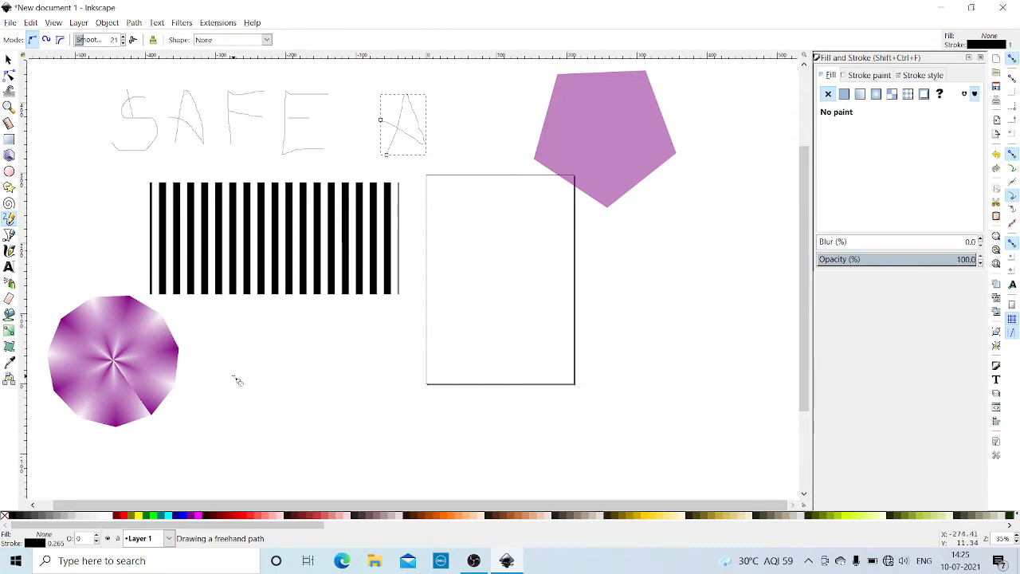
# - Handwrite the word SAFE again in larger letters below the striped rectangle
pyautogui.moveTo(232, 377)
pyautogui.mouseDown()
pyautogui.moveTo(208, 392)
pyautogui.moveTo(232, 403)
pyautogui.moveTo(197, 430)
pyautogui.mouseUp()
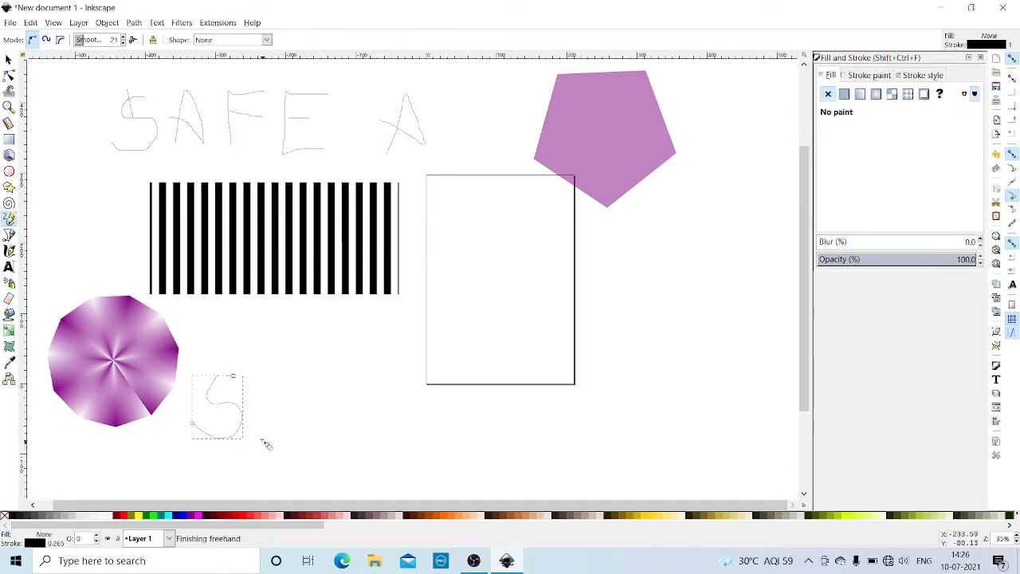
pyautogui.moveTo(261, 435)
pyautogui.mouseDown()
pyautogui.moveTo(280, 360)
pyautogui.moveTo(305, 431)
pyautogui.moveTo(256, 398)
pyautogui.mouseUp()
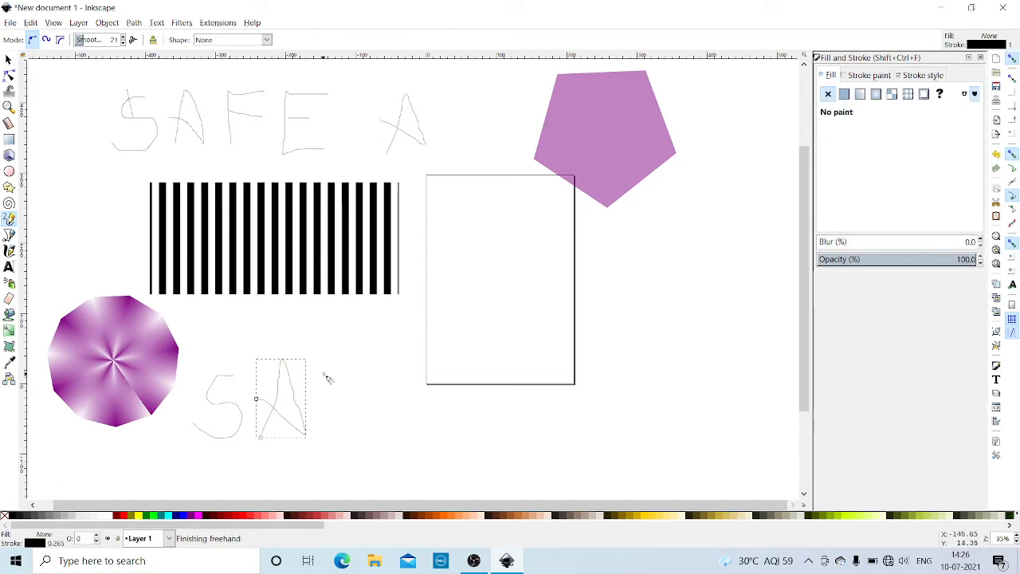
pyautogui.moveTo(328, 360)
pyautogui.mouseDown()
pyautogui.moveTo(370, 375)
pyautogui.moveTo(352, 438)
pyautogui.mouseUp()
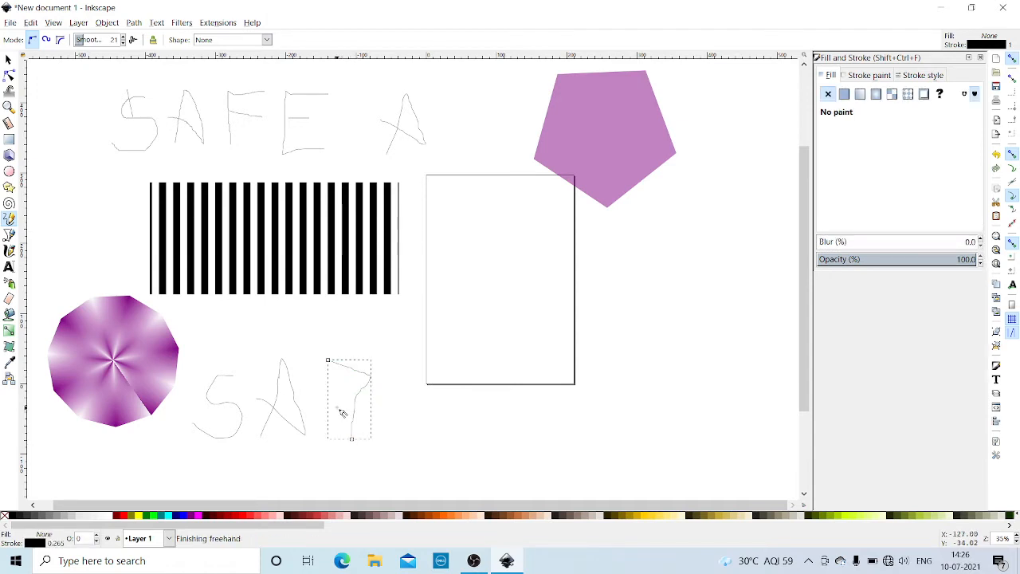
pyautogui.moveTo(333, 404)
pyautogui.mouseDown()
pyautogui.moveTo(386, 407)
pyautogui.moveTo(395, 378)
pyautogui.moveTo(410, 446)
pyautogui.moveTo(455, 428)
pyautogui.mouseUp()
pyautogui.moveTo(405, 407)
pyautogui.mouseDown()
pyautogui.moveTo(428, 402)
pyautogui.moveTo(422, 381)
pyautogui.moveTo(451, 381)
pyautogui.mouseUp()
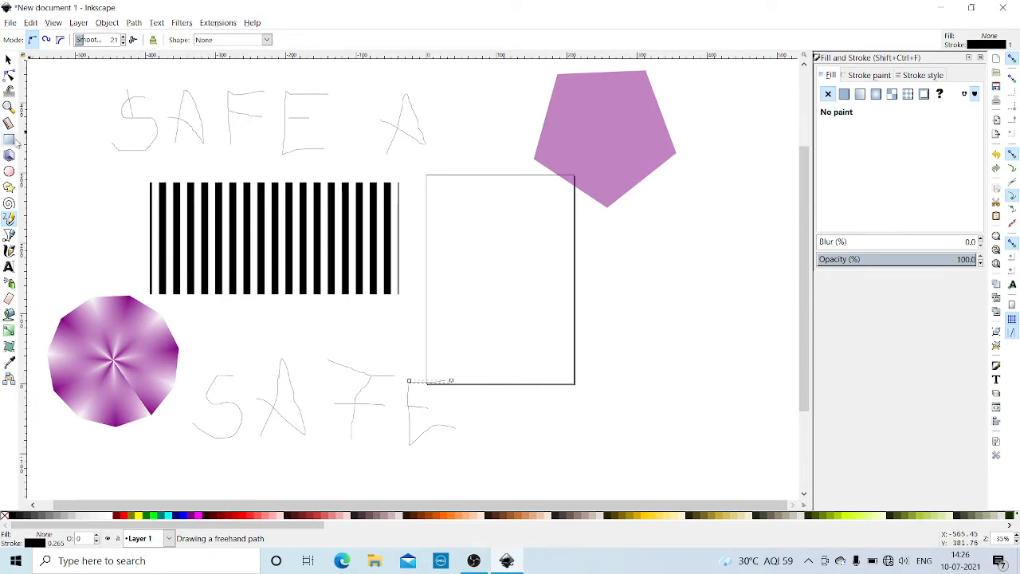
# - Set the Pencil tool's smoothing to 23 and draw two straight lines, one above the lower S and one left of the upper SAFE
pyautogui.click(123, 38)
pyautogui.click(123, 39)
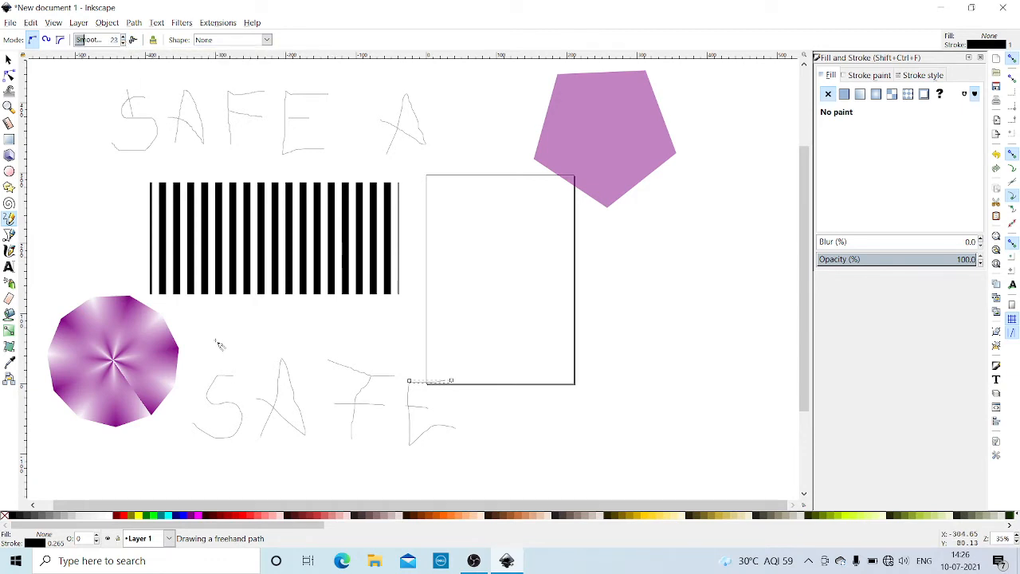
pyautogui.click(222, 379)
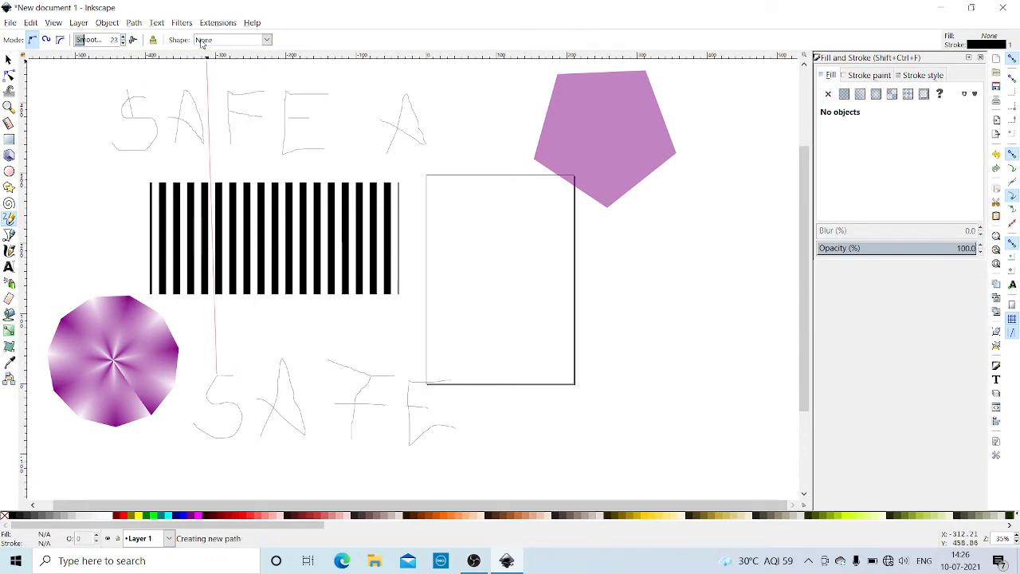
pyautogui.click(211, 320)
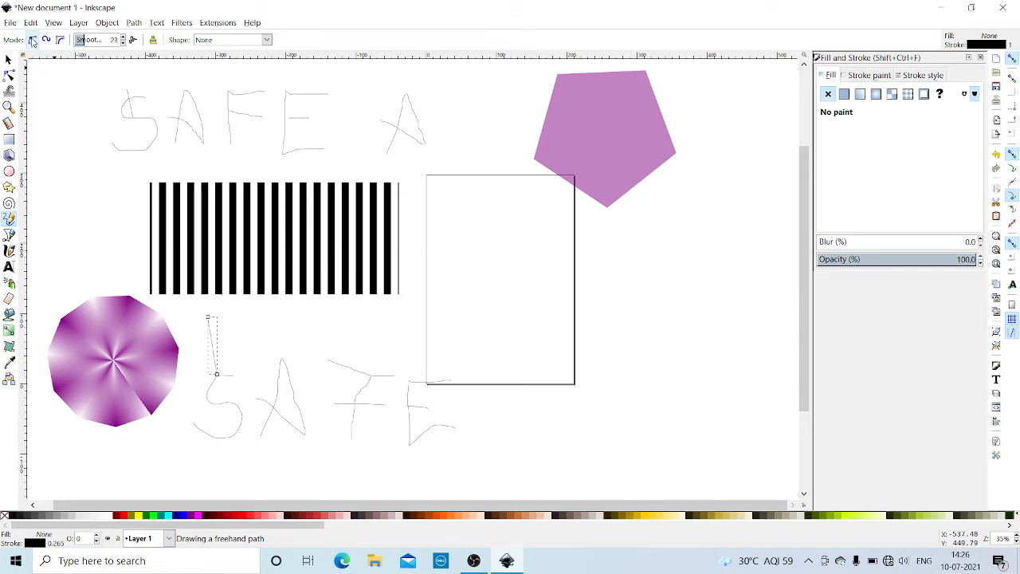
pyautogui.click(92, 99)
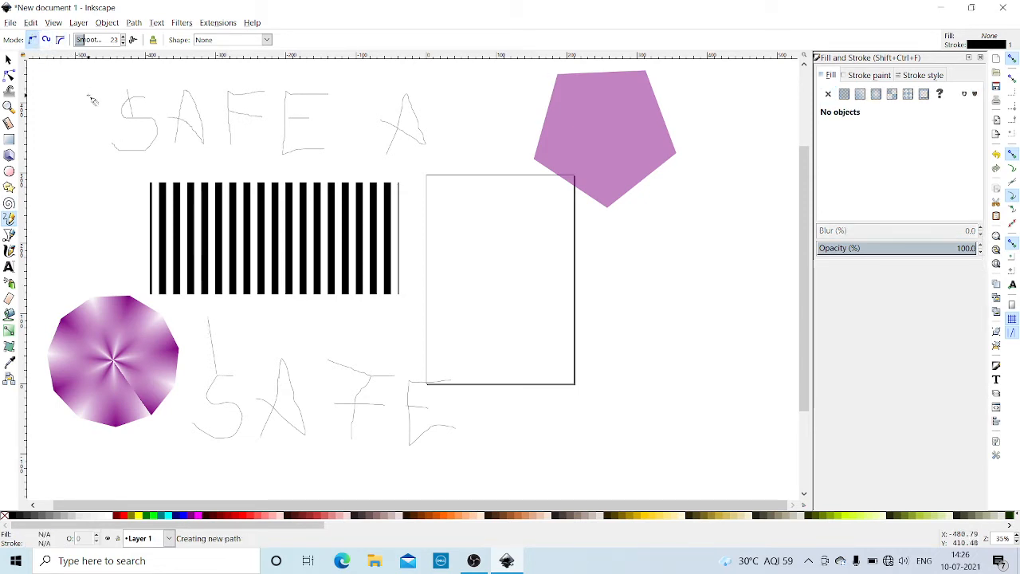
pyautogui.moveTo(88, 95); pyautogui.dragTo(76, 219)
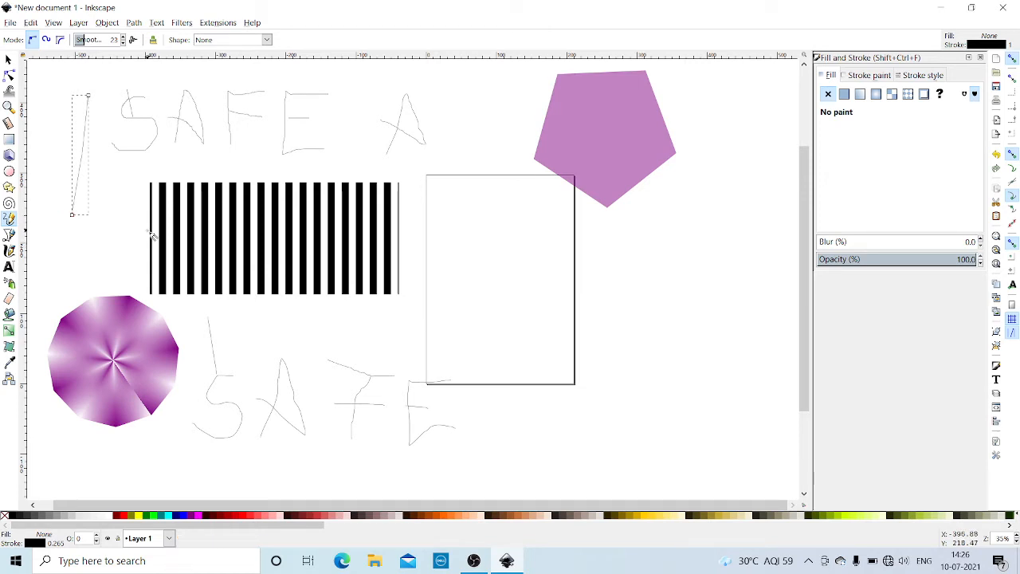
# - Handwrite a first name in cursive below the purple pentagon, cross its t, and fill the crossbar with dark green 005219
pyautogui.moveTo(499, 342)
pyautogui.mouseDown()
pyautogui.moveTo(533, 238)
pyautogui.moveTo(542, 332)
pyautogui.moveTo(511, 283)
pyautogui.moveTo(537, 306)
pyautogui.moveTo(552, 289)
pyautogui.moveTo(562, 321)
pyautogui.moveTo(563, 290)
pyautogui.moveTo(572, 300)
pyautogui.moveTo(585, 278)
pyautogui.moveTo(600, 304)
pyautogui.moveTo(635, 282)
pyautogui.moveTo(644, 331)
pyautogui.moveTo(659, 285)
pyautogui.moveTo(657, 298)
pyautogui.moveTo(682, 278)
pyautogui.moveTo(679, 264)
pyautogui.moveTo(692, 310)
pyautogui.moveTo(706, 270)
pyautogui.moveTo(722, 287)
pyautogui.moveTo(701, 280)
pyautogui.moveTo(712, 308)
pyautogui.moveTo(717, 286)
pyautogui.moveTo(742, 303)
pyautogui.mouseUp()
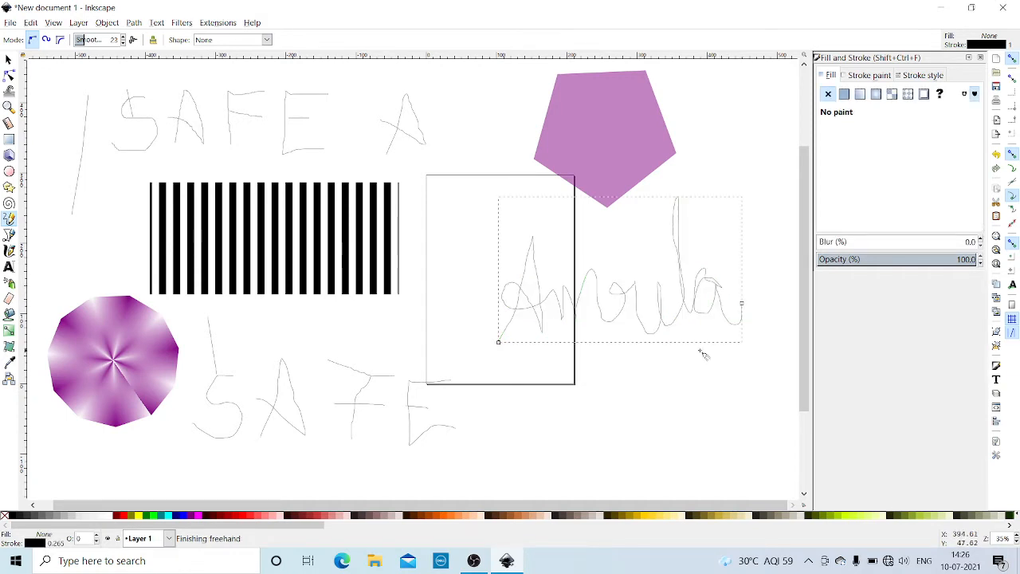
pyautogui.moveTo(644, 230); pyautogui.dragTo(709, 226)
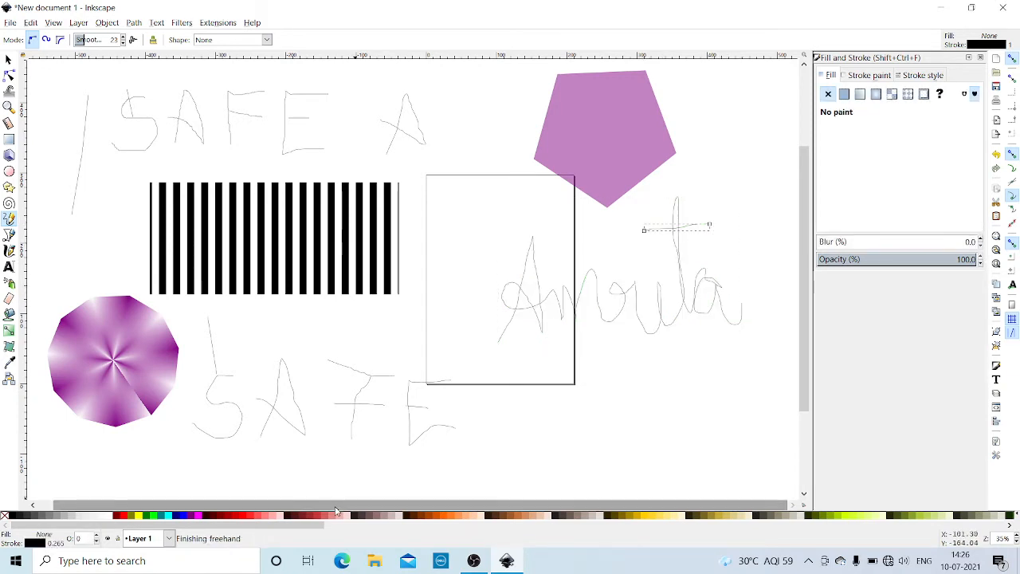
pyautogui.click(168, 515)
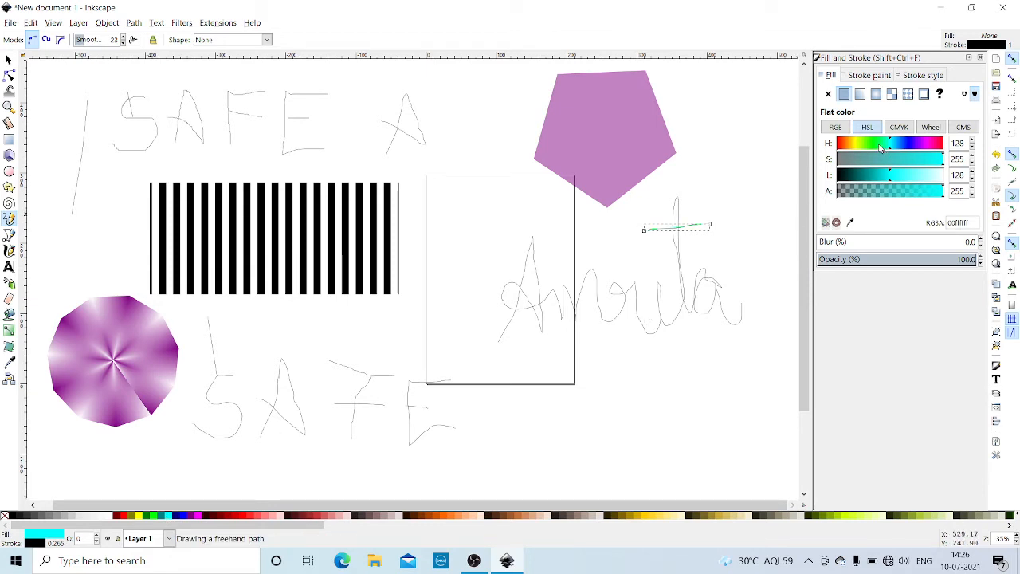
pyautogui.moveTo(881, 148); pyautogui.dragTo(877, 147)
pyautogui.click(854, 174)
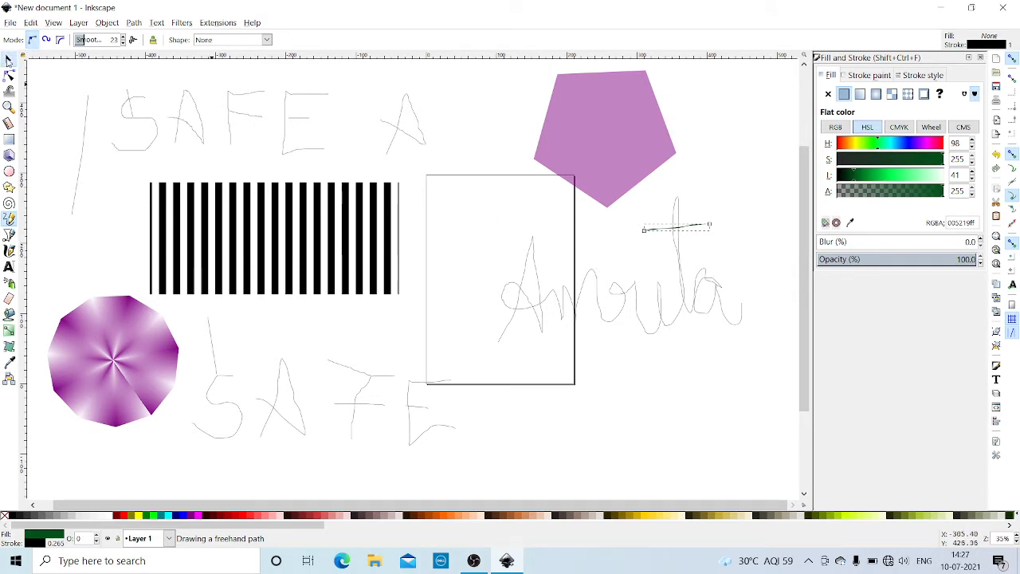
# - Select all objects in the layer, try lime and aqua fills on them, and settle on a blue fill
pyautogui.click(8, 60)
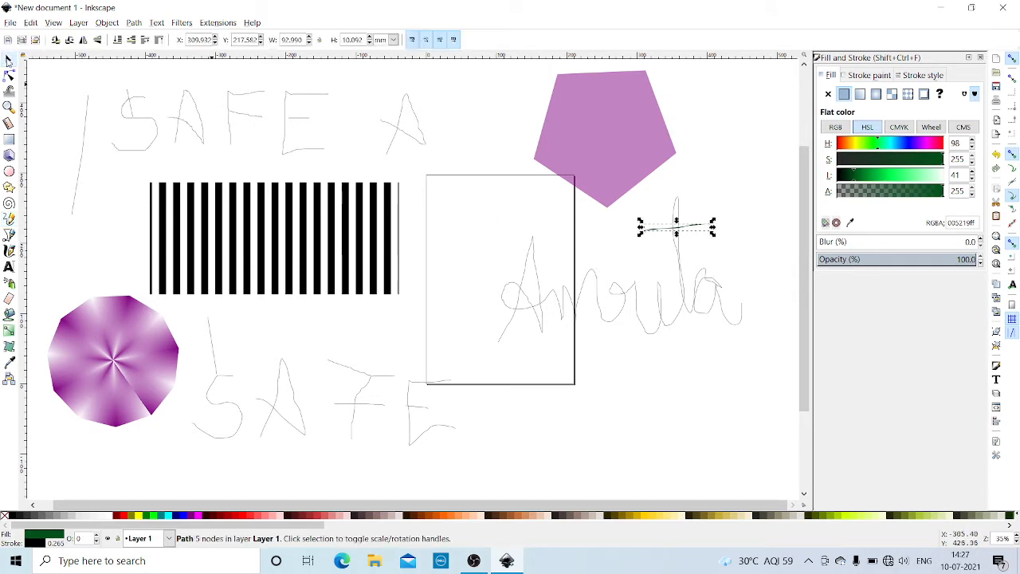
pyautogui.click(23, 42)
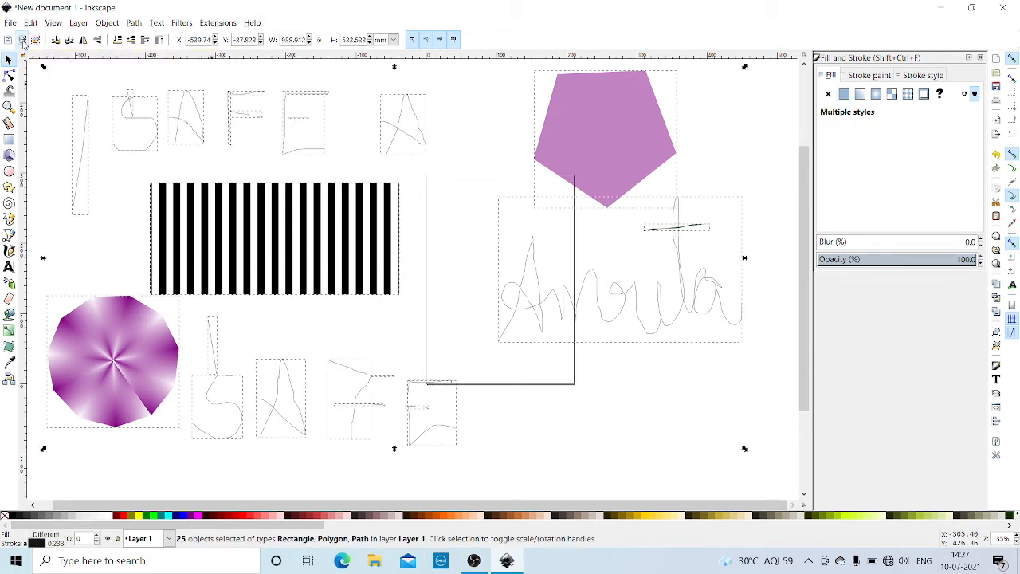
pyautogui.click(141, 518)
pyautogui.click(157, 518)
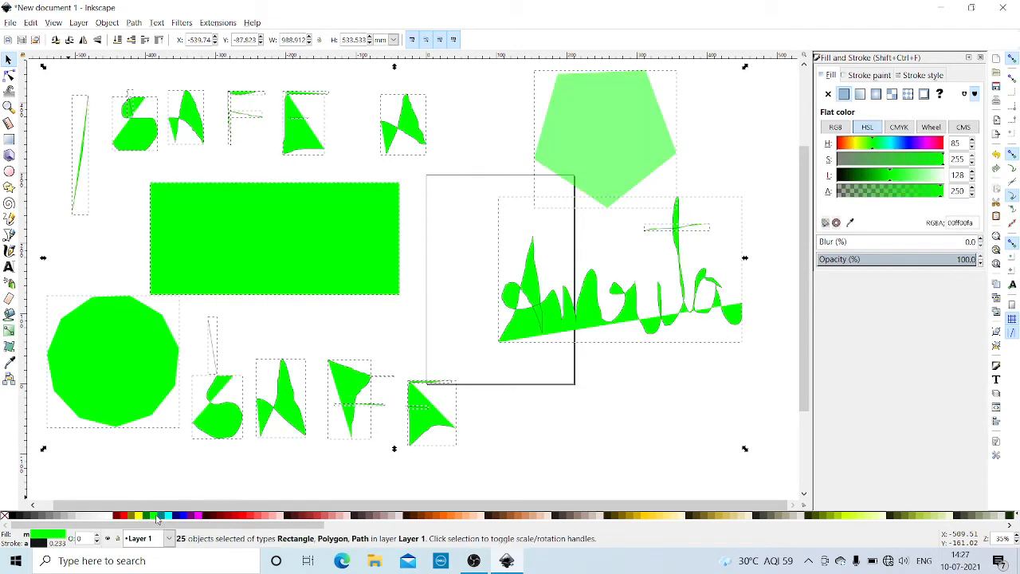
pyautogui.click(168, 518)
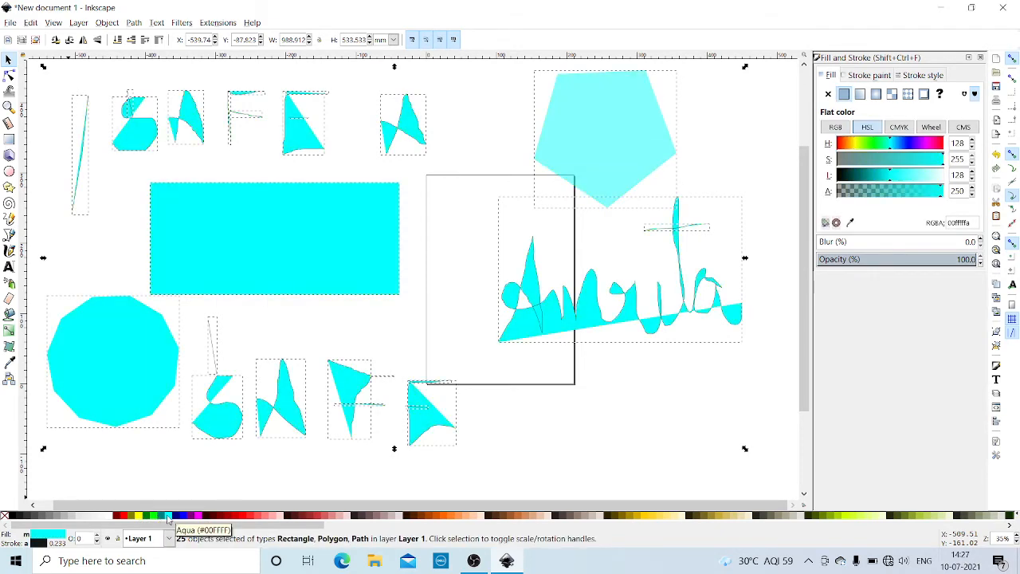
pyautogui.click(183, 518)
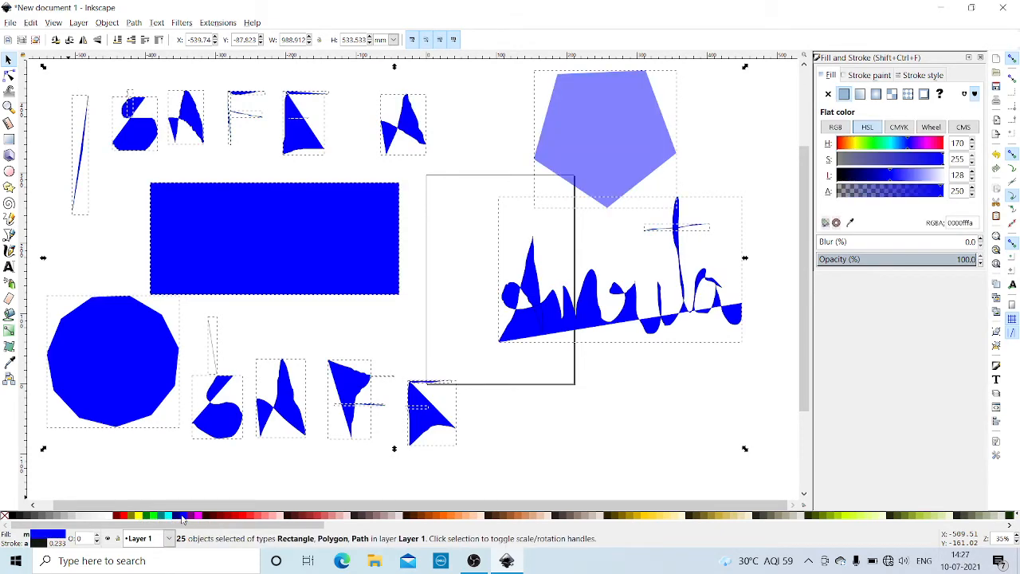
# - Try stripes pattern, mesh and radial gradient fills on all selected objects, settle on a linear gradient, and select only the eleven-sided polygon
pyautogui.click(909, 94)
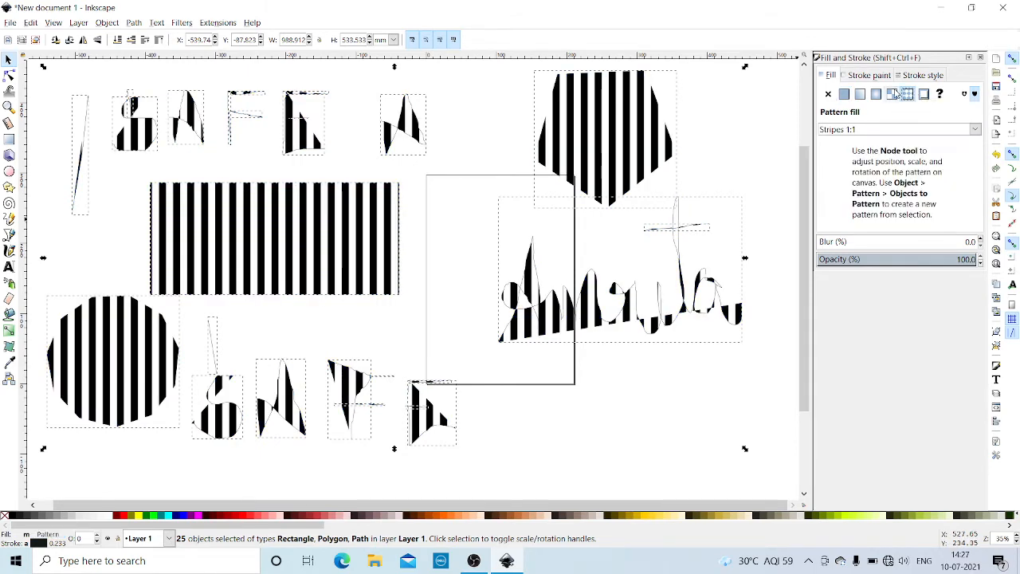
pyautogui.click(892, 93)
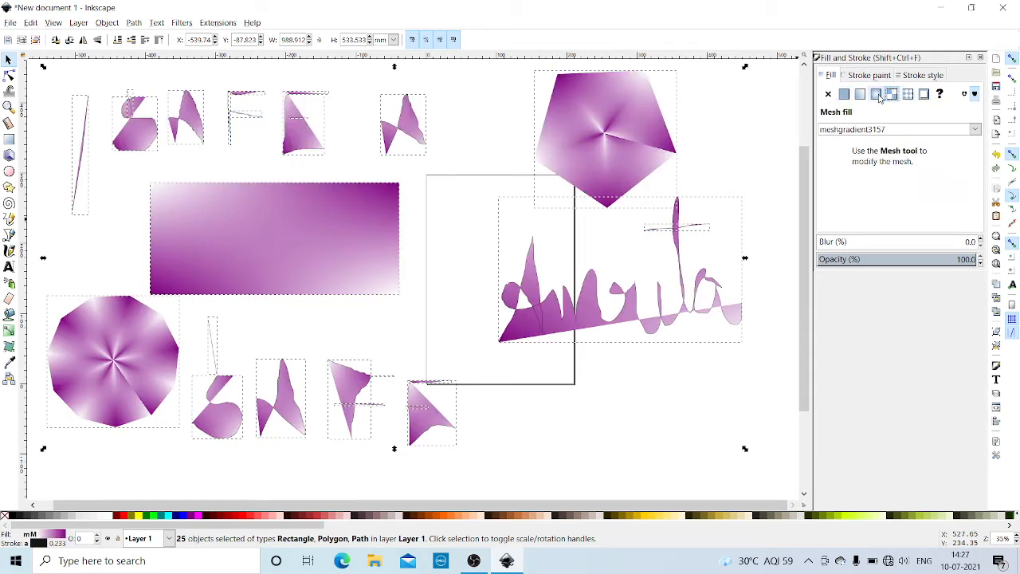
pyautogui.click(876, 94)
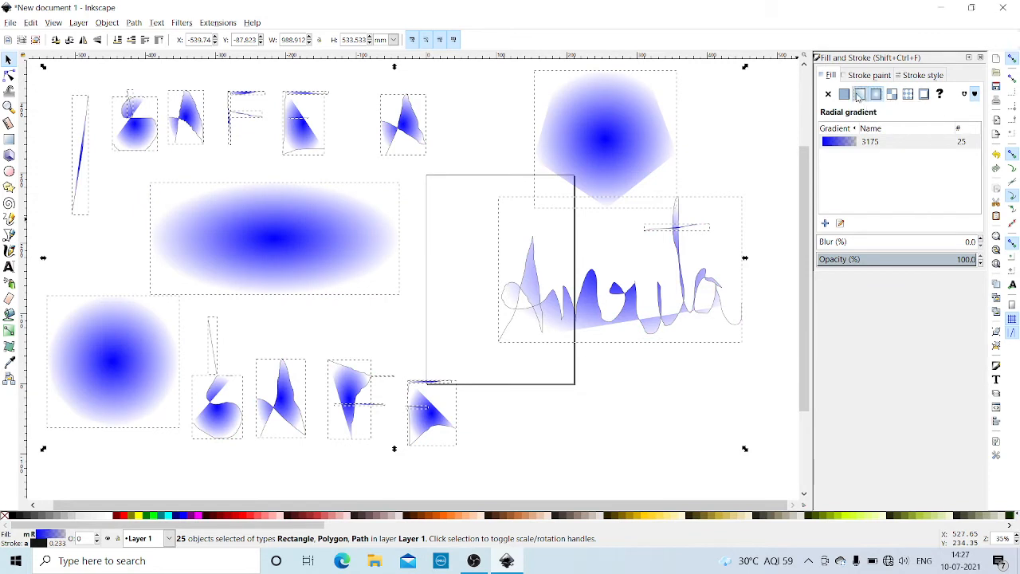
pyautogui.click(860, 94)
pyautogui.press('Escape')
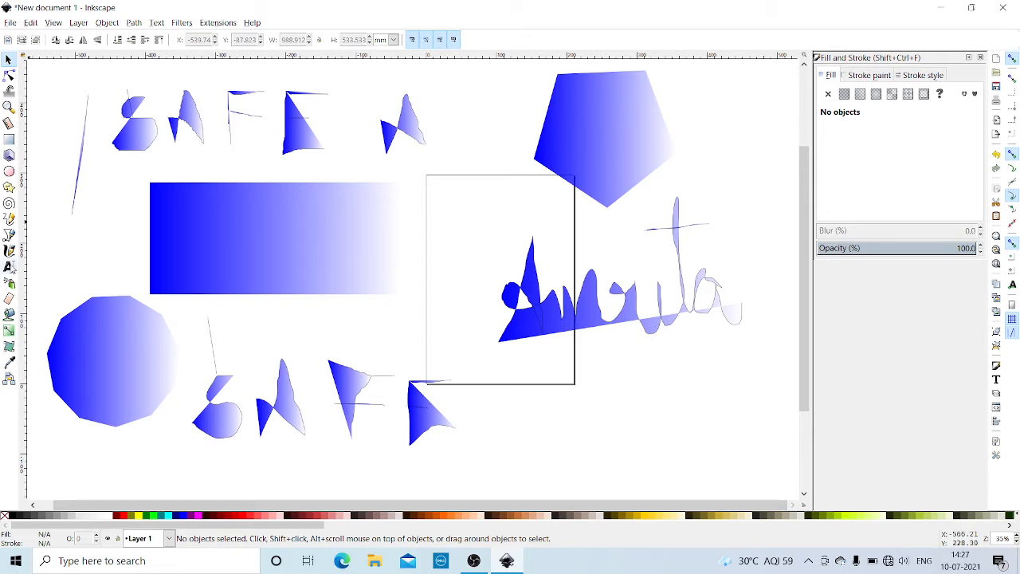
pyautogui.click(87, 321)
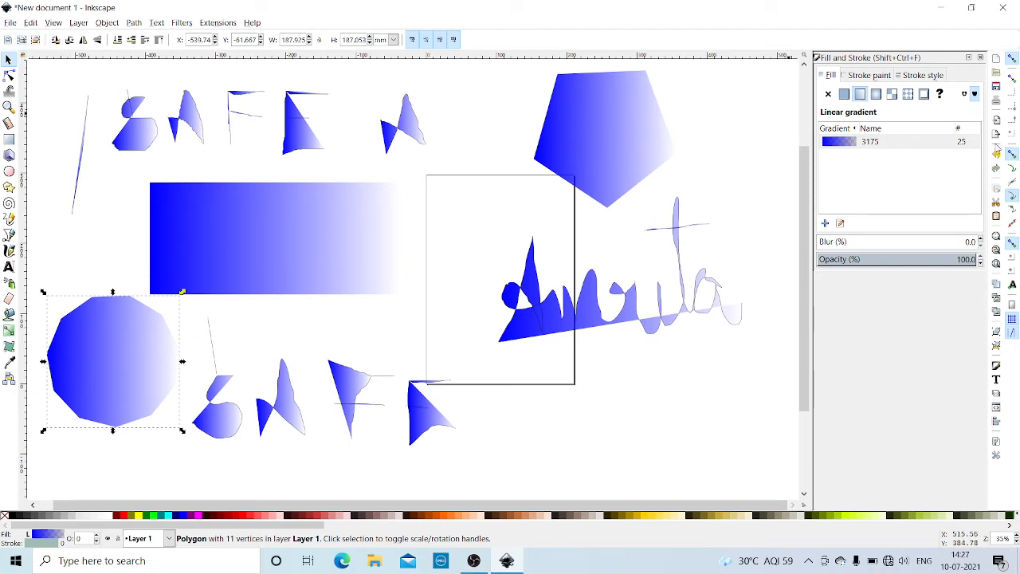
# - Undo back through the fills, all handwriting and lines, the many-sided polygon and the pentagon until only the striped rectangle remains
pyautogui.click(996, 155)
pyautogui.click(995, 155)
pyautogui.click(995, 156)
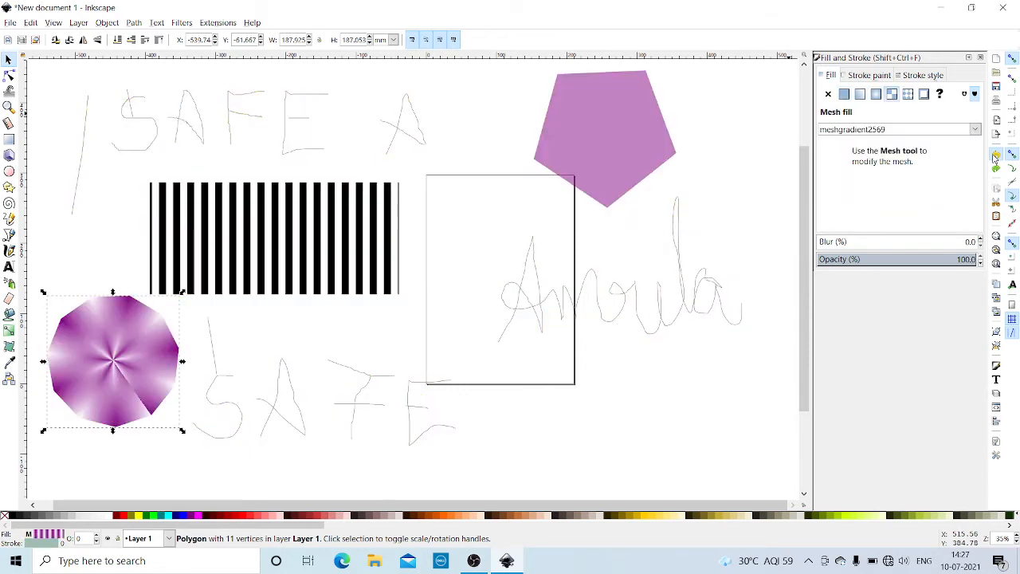
pyautogui.click(995, 155)
pyautogui.click(996, 155)
pyautogui.click(996, 156)
pyautogui.click(995, 155)
pyautogui.click(995, 155)
pyautogui.click(995, 155)
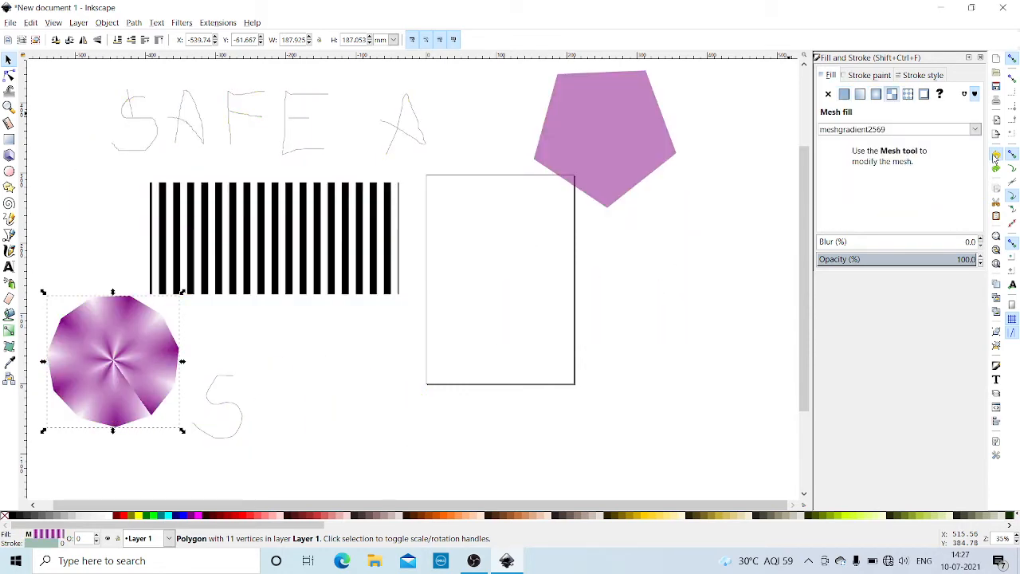
pyautogui.click(996, 155)
pyautogui.click(995, 155)
pyautogui.click(994, 158)
pyautogui.click(994, 158)
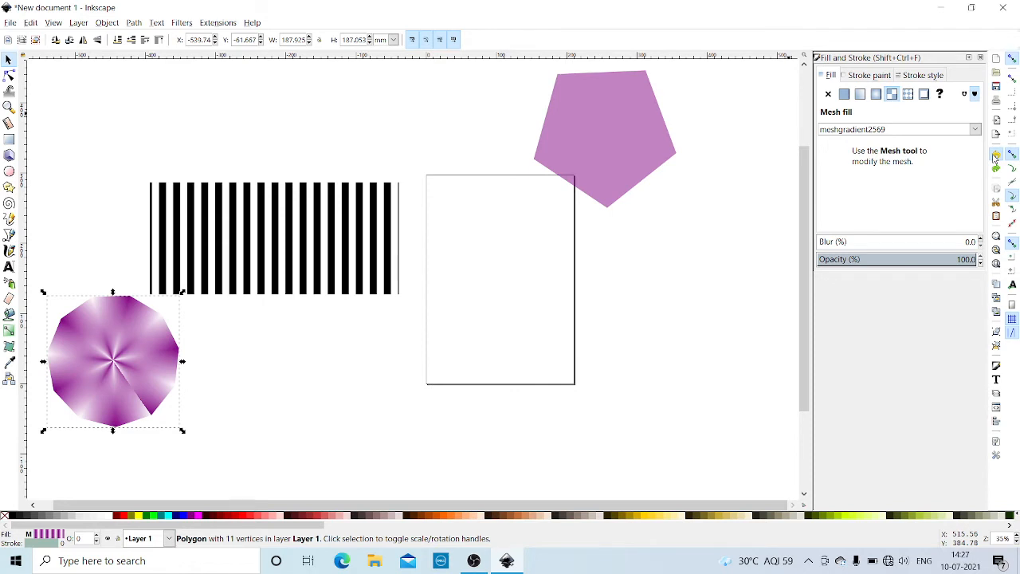
pyautogui.click(995, 158)
pyautogui.click(995, 158)
pyautogui.click(995, 158)
pyautogui.click(995, 158)
pyautogui.click(995, 157)
pyautogui.click(994, 158)
pyautogui.click(994, 158)
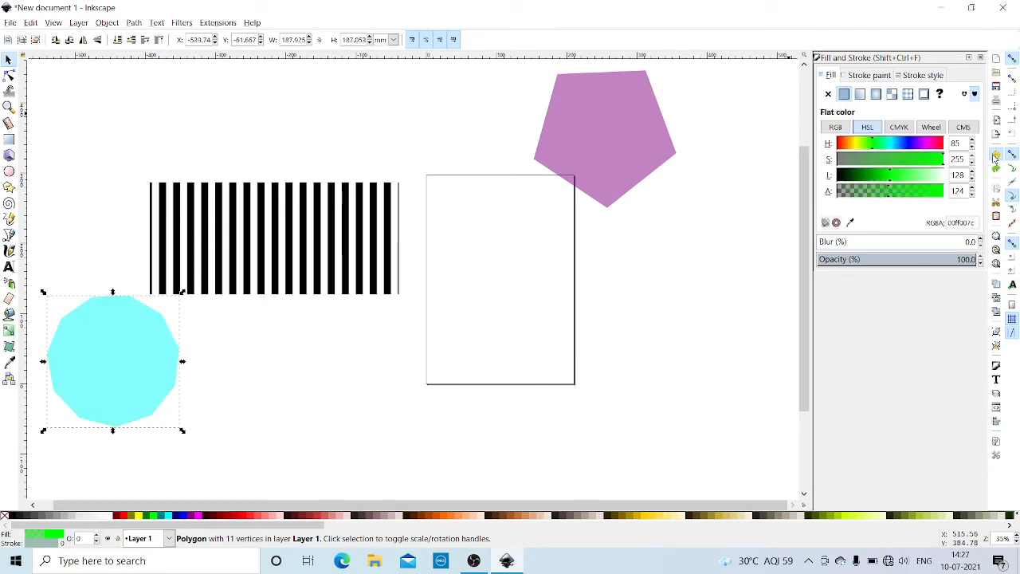
pyautogui.click(995, 158)
pyautogui.click(994, 158)
pyautogui.click(994, 158)
pyautogui.click(994, 157)
pyautogui.click(994, 158)
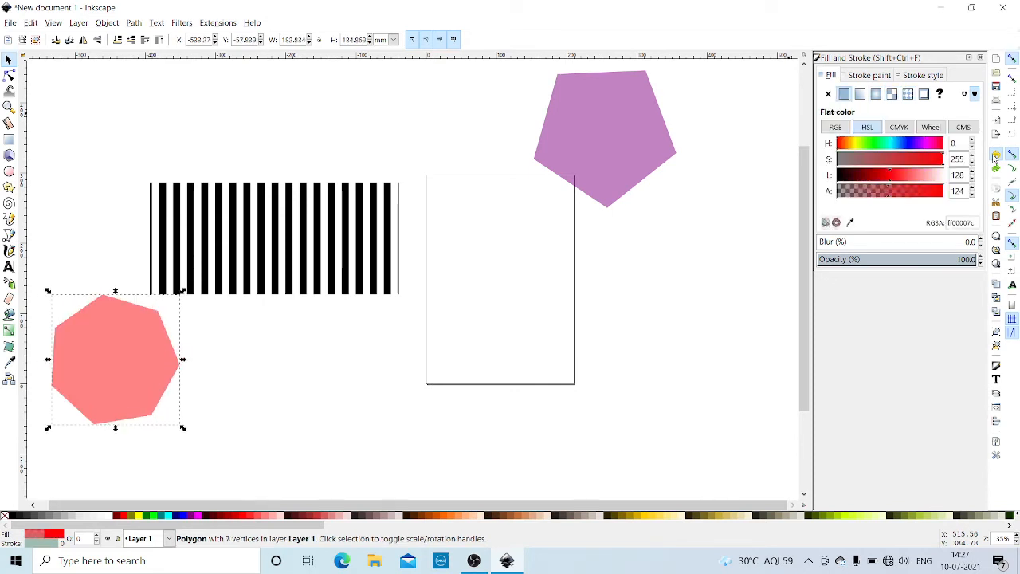
pyautogui.click(994, 158)
pyautogui.click(994, 157)
pyautogui.click(994, 158)
pyautogui.click(995, 157)
pyautogui.click(995, 158)
pyautogui.click(994, 158)
pyautogui.click(995, 157)
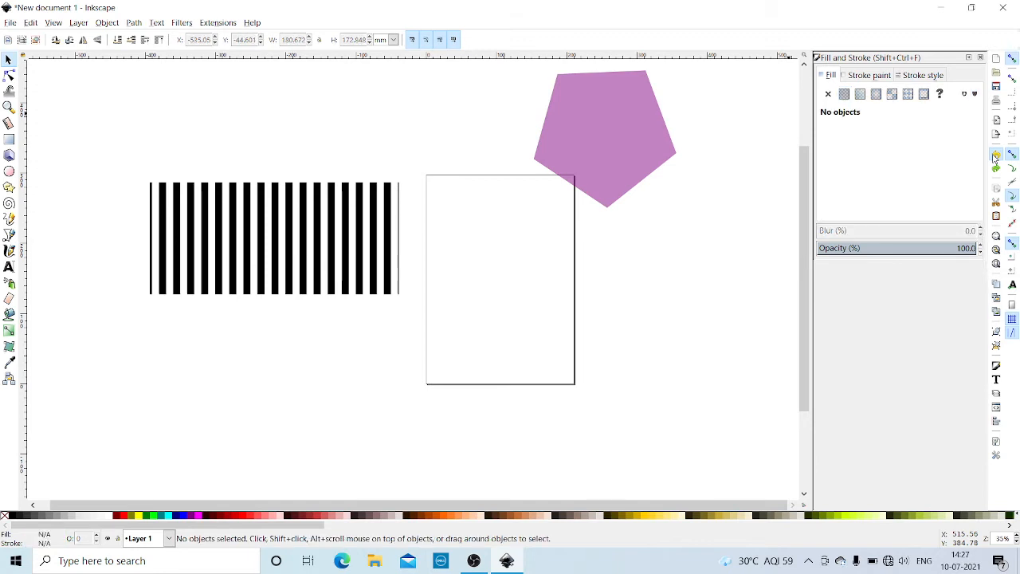
pyautogui.click(995, 158)
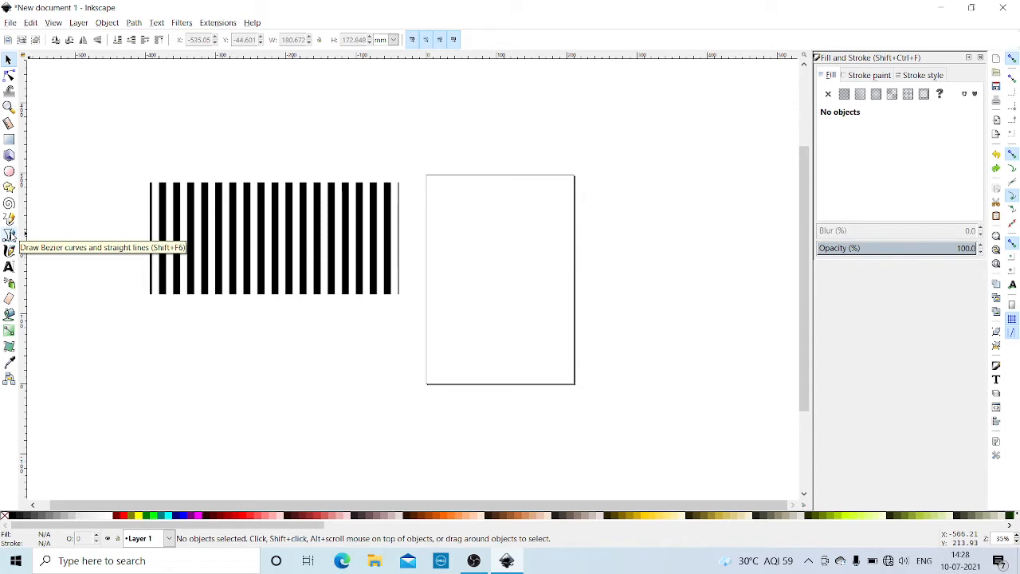
# - Draw a Bezier path below the striped rectangle with a curved peak and a straight final segment about 226 mm long
pyautogui.click(9, 236)
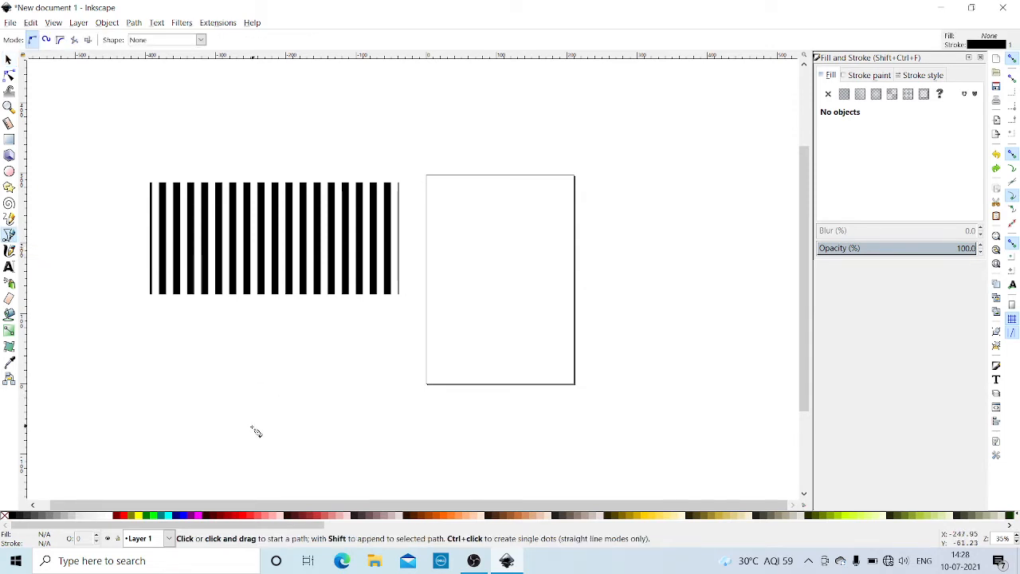
pyautogui.moveTo(235, 428); pyautogui.dragTo(315, 445)
pyautogui.click(311, 440)
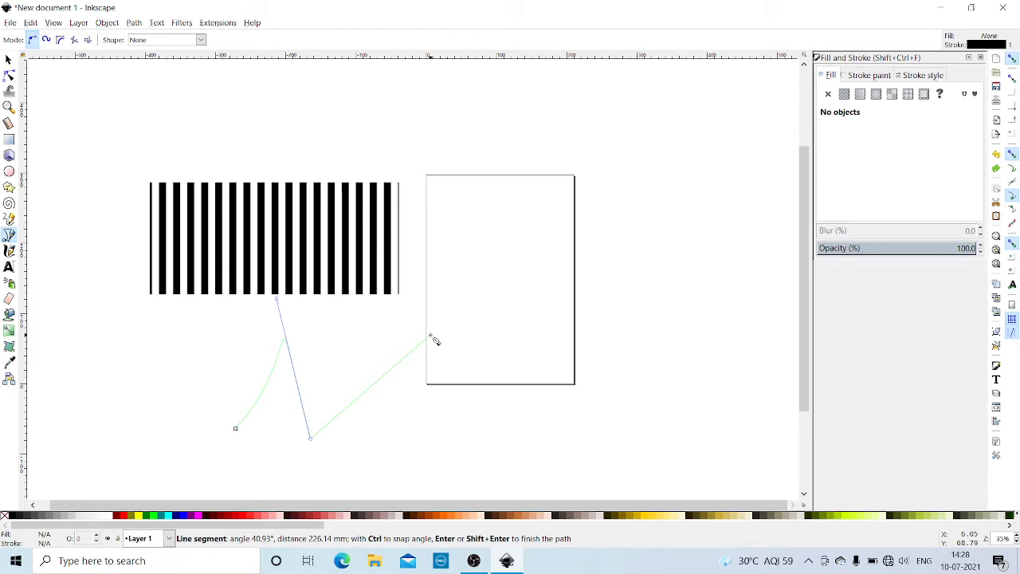
pyautogui.doubleClick(431, 336)
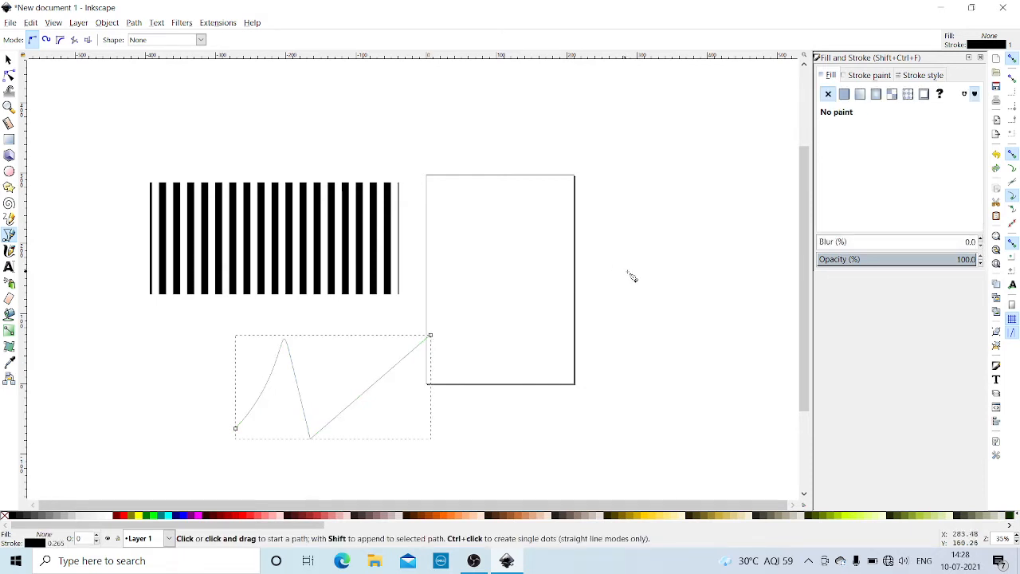
# - Draw a narrow peaked Bezier path about 63 by 155 mm right of the page and a straight diagonal line about 91 by 293 mm beside it
pyautogui.moveTo(632, 273); pyautogui.dragTo(677, 274)
pyautogui.rightClick(677, 274)
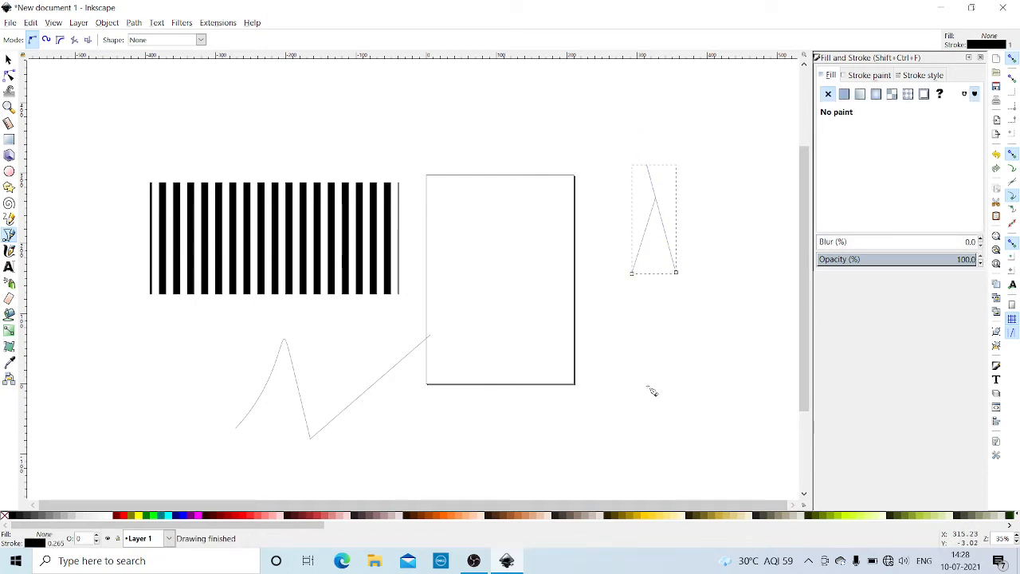
pyautogui.click(644, 403)
pyautogui.doubleClick(707, 199)
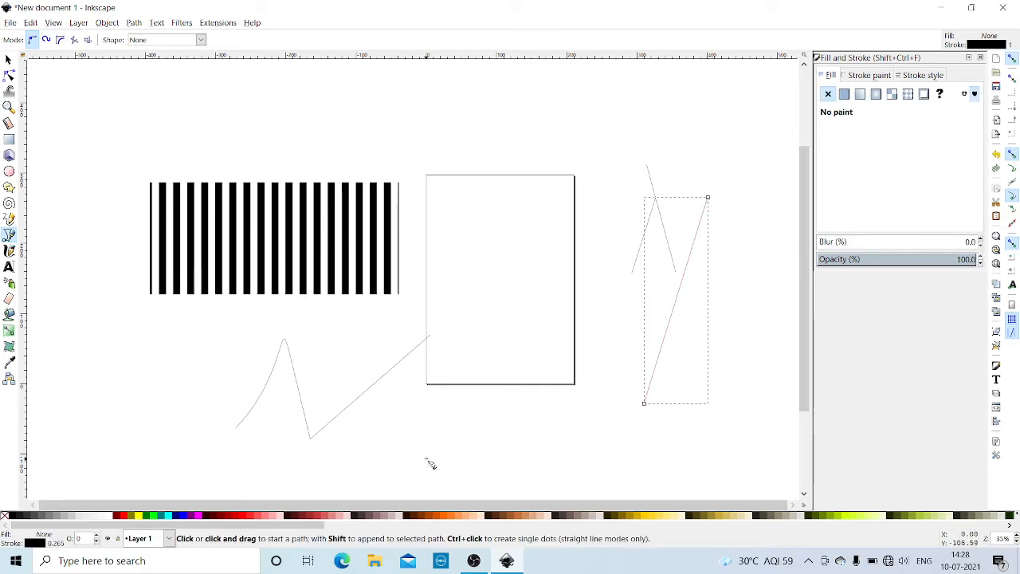
# - Draw an irregular Bezier path of curves and straight segments below the page, try a lime fill, and fill it with yellow FFFF00
pyautogui.moveTo(379, 434); pyautogui.dragTo(439, 401)
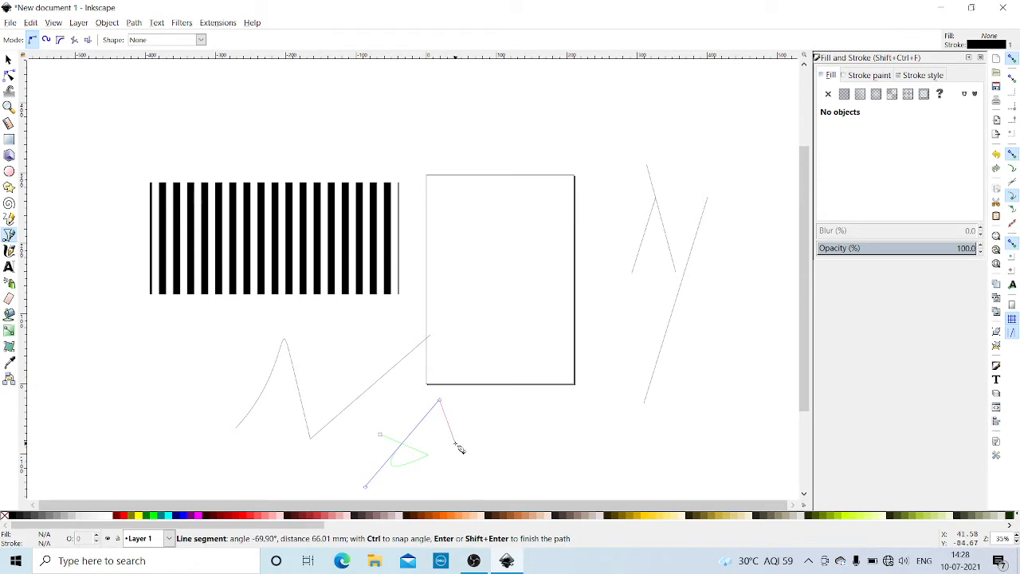
pyautogui.moveTo(456, 444); pyautogui.dragTo(493, 448)
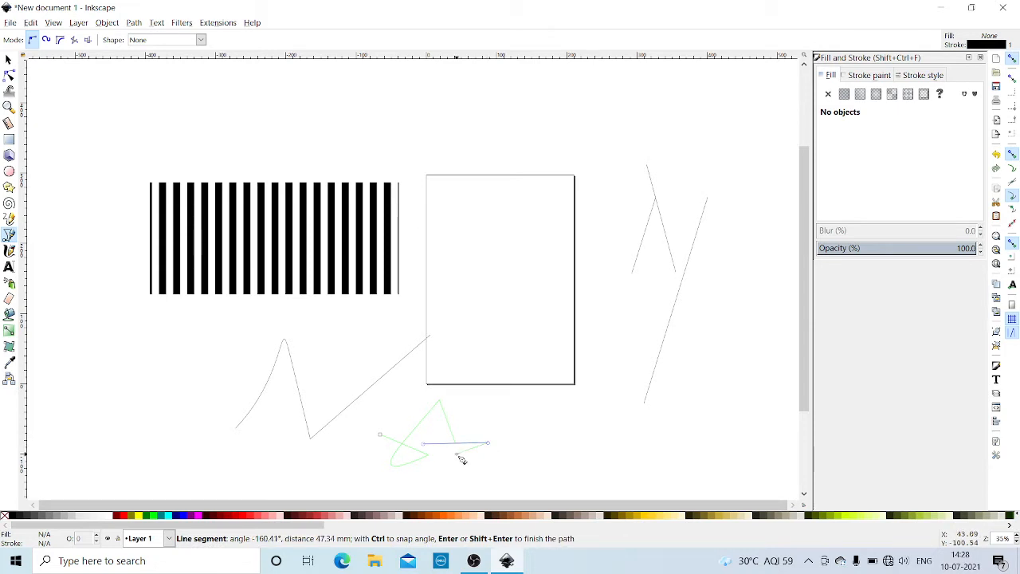
pyautogui.click(457, 454)
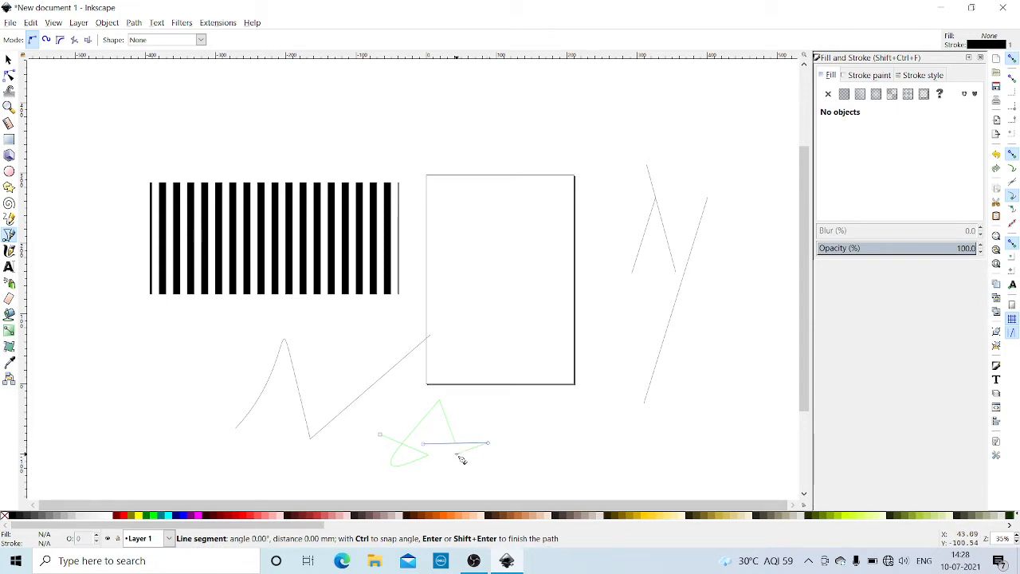
pyautogui.doubleClick(629, 405)
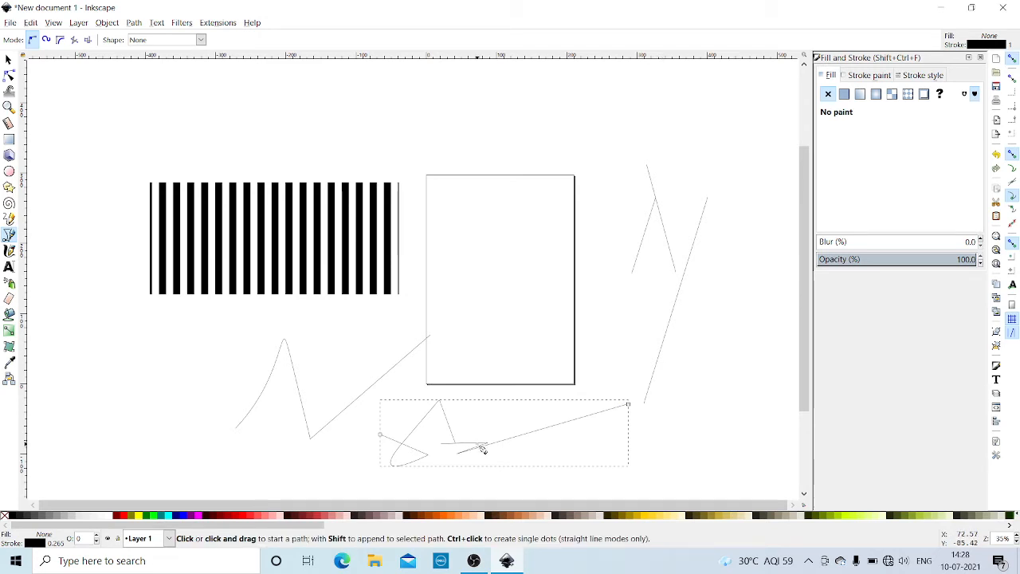
pyautogui.click(152, 518)
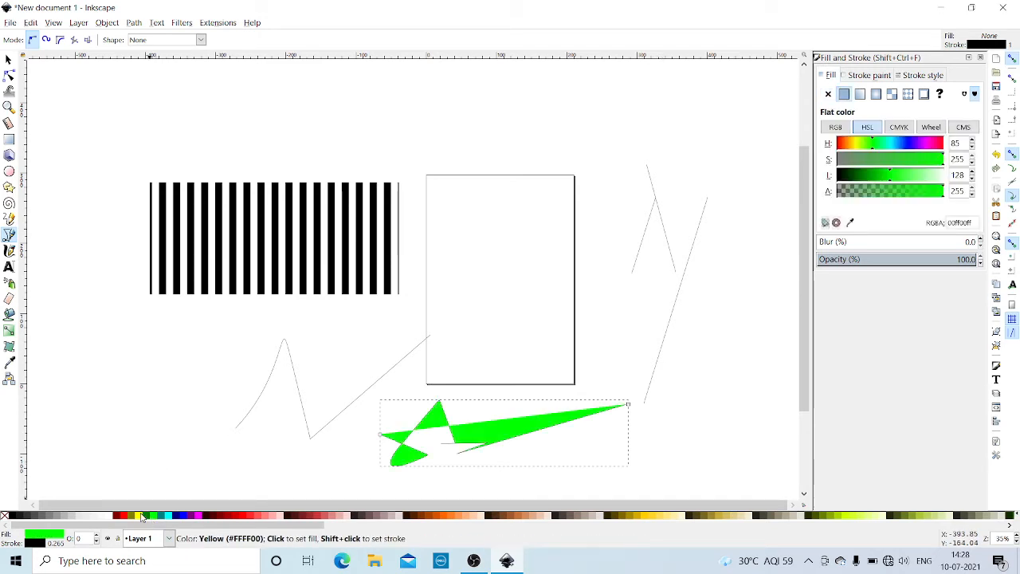
pyautogui.click(140, 517)
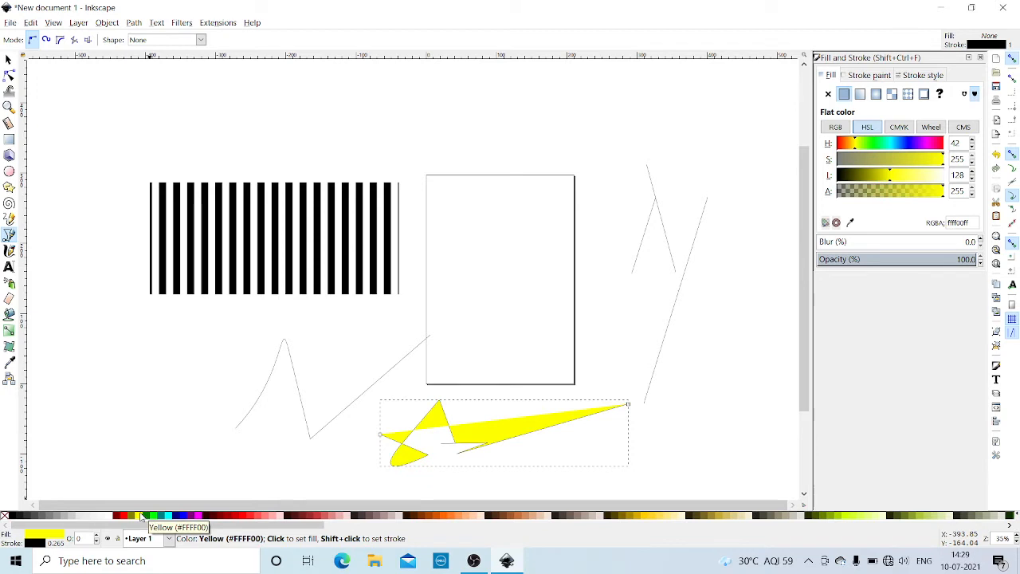
# - Draw a Bezier path about 294 by 205 mm from inside the curved peak diagonally up past the striped rectangle's left side
pyautogui.click(288, 402)
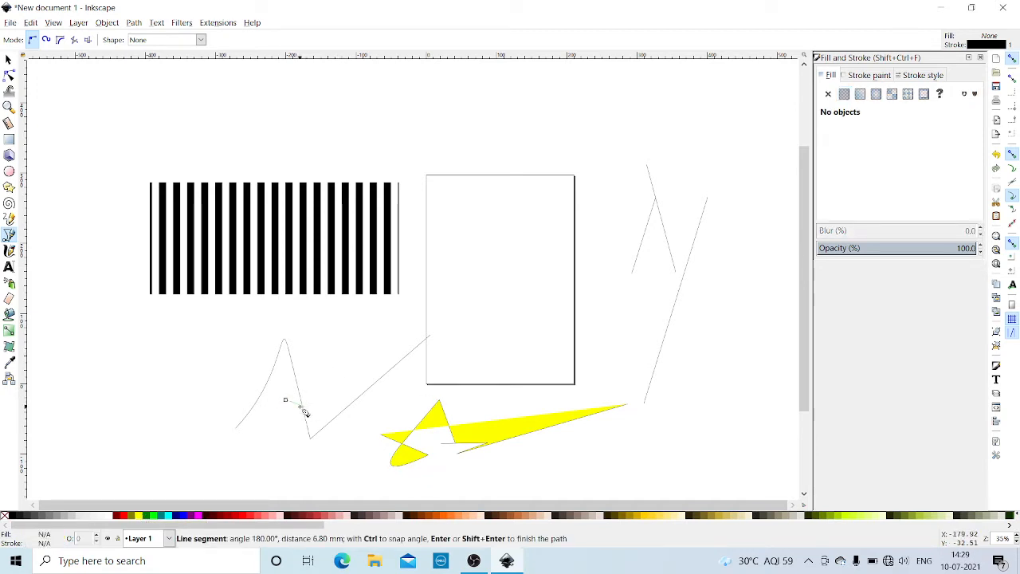
pyautogui.click(100, 265)
pyautogui.press('Return')
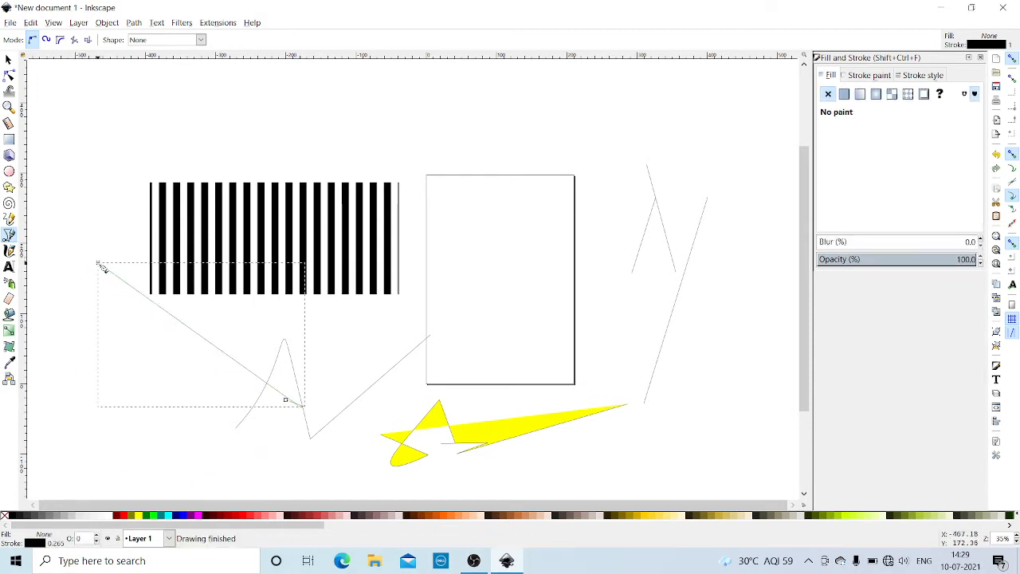
# - Fill the narrow peaked path with aqua 00FFFF after trying yellow, and give the straight diagonal line beside it an orange FF9955 fill
pyautogui.click(9, 59)
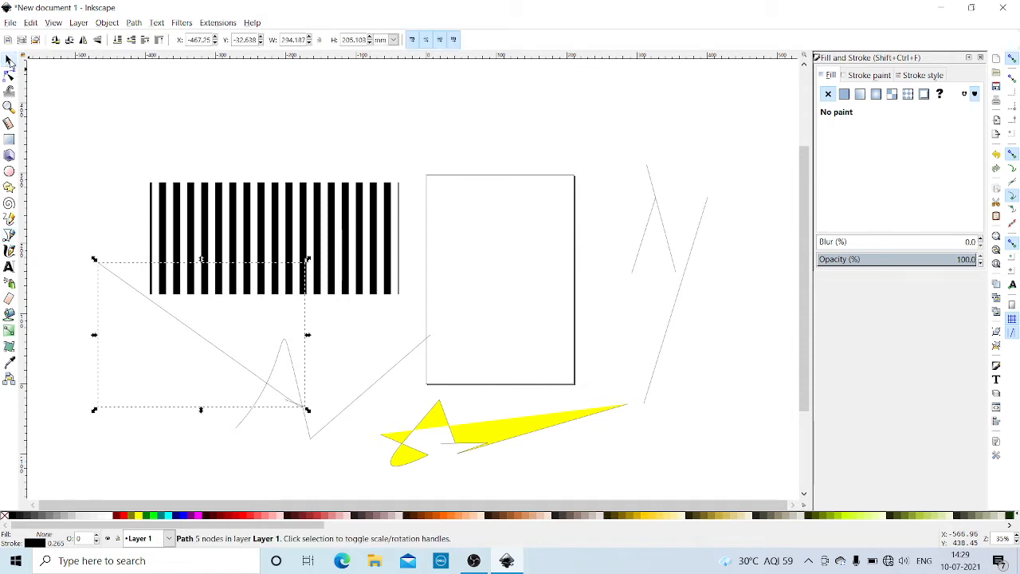
pyautogui.click(660, 206)
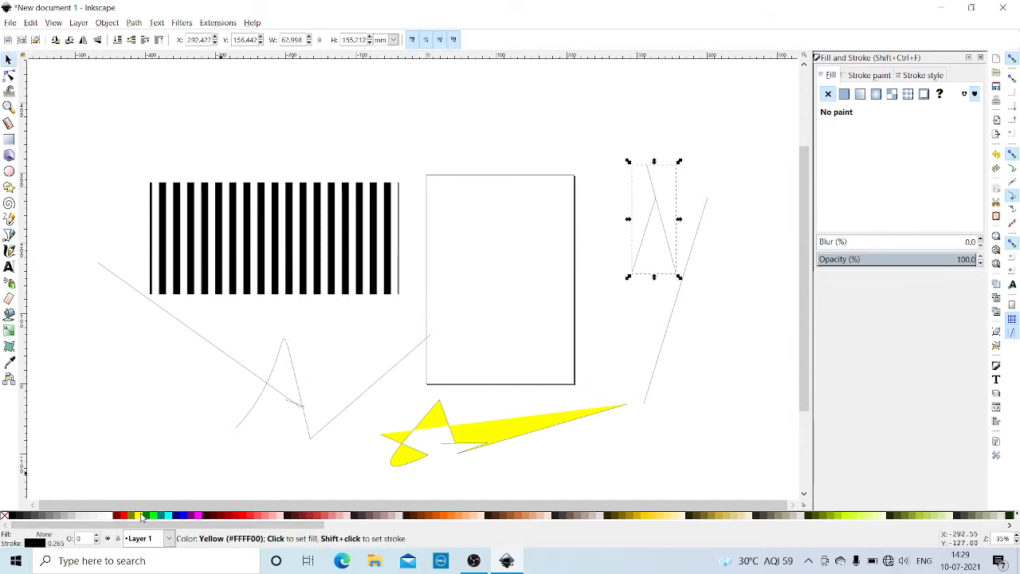
pyautogui.click(142, 516)
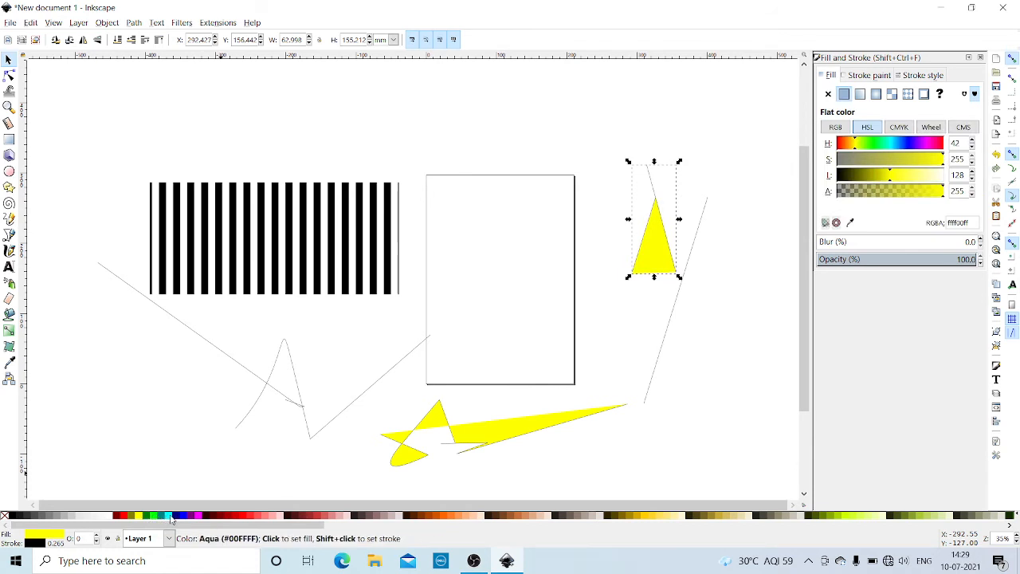
pyautogui.click(171, 516)
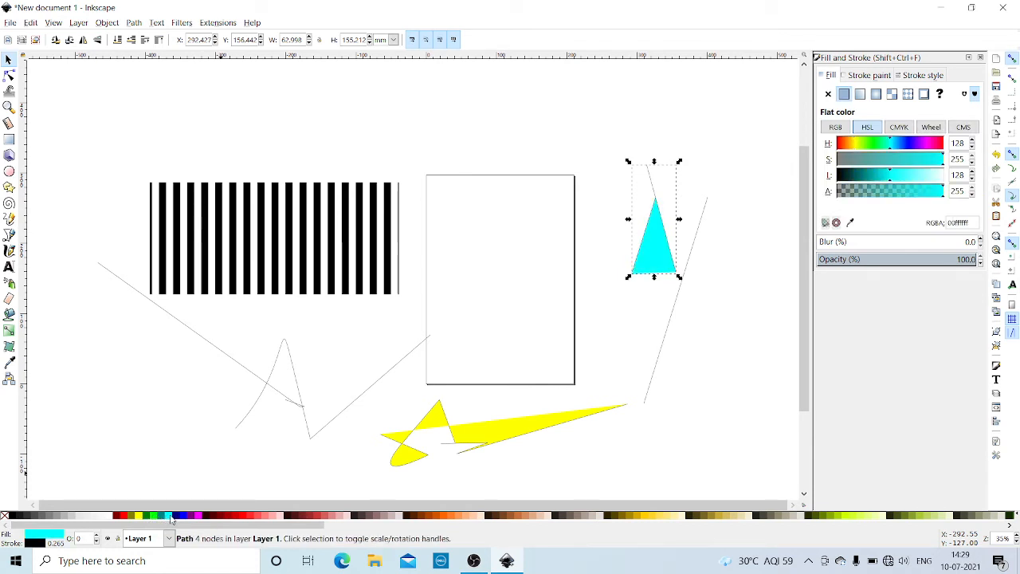
pyautogui.click(654, 367)
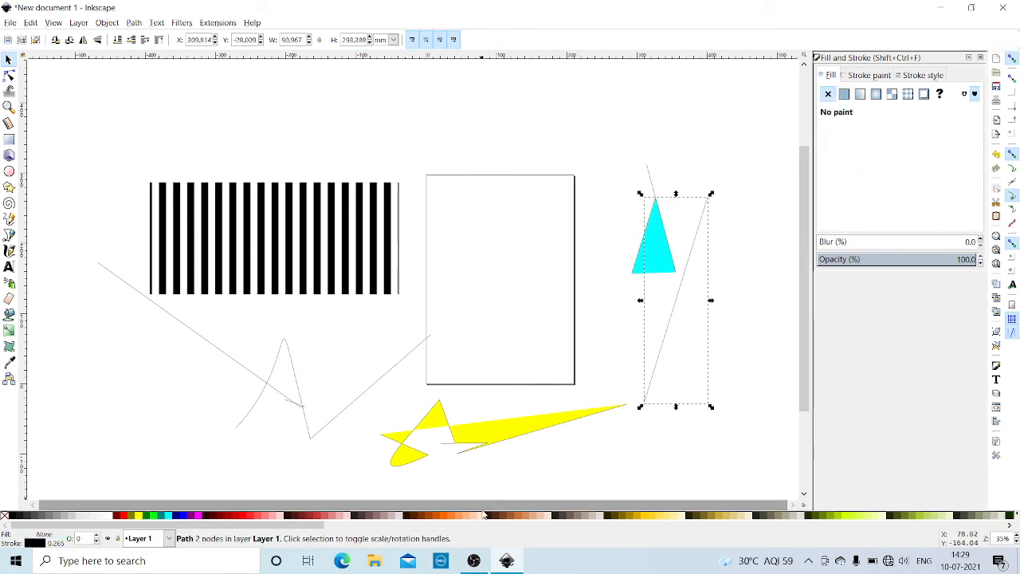
pyautogui.click(459, 518)
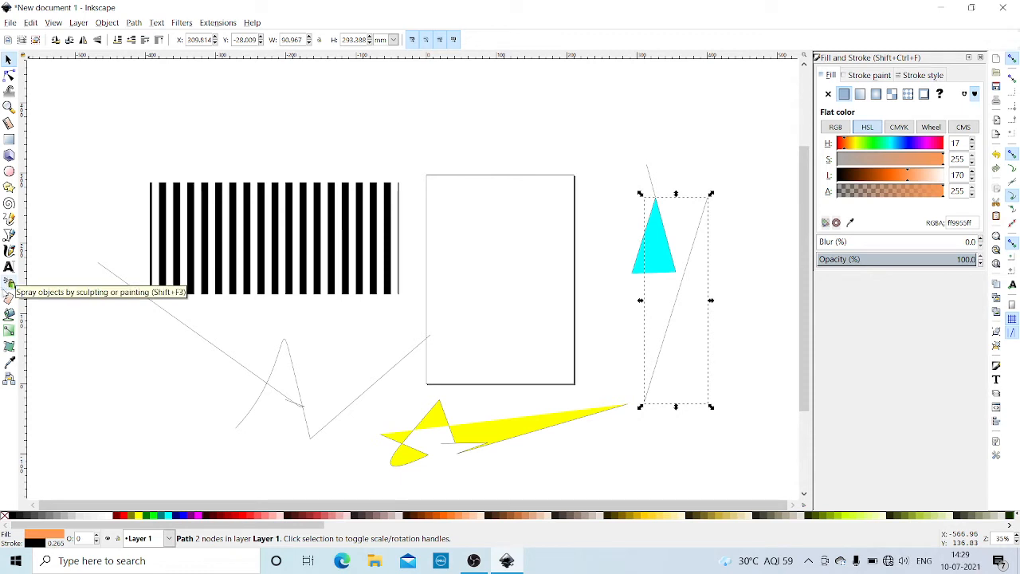
# - Try to erase at the striped rectangle's upper-left corner with the Eraser in object-deleting mode, and return to the Selector tool
pyautogui.click(8, 299)
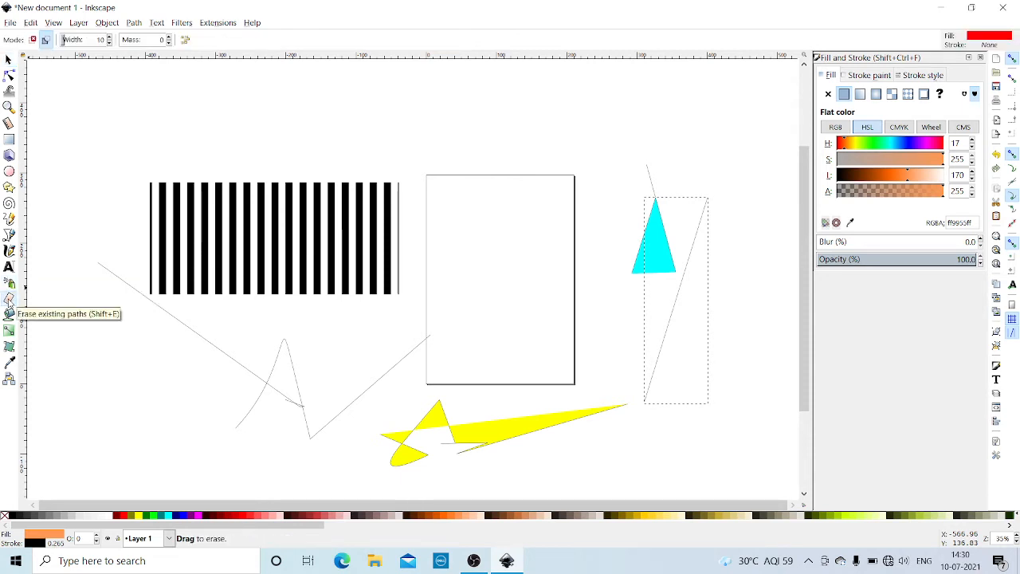
pyautogui.click(31, 43)
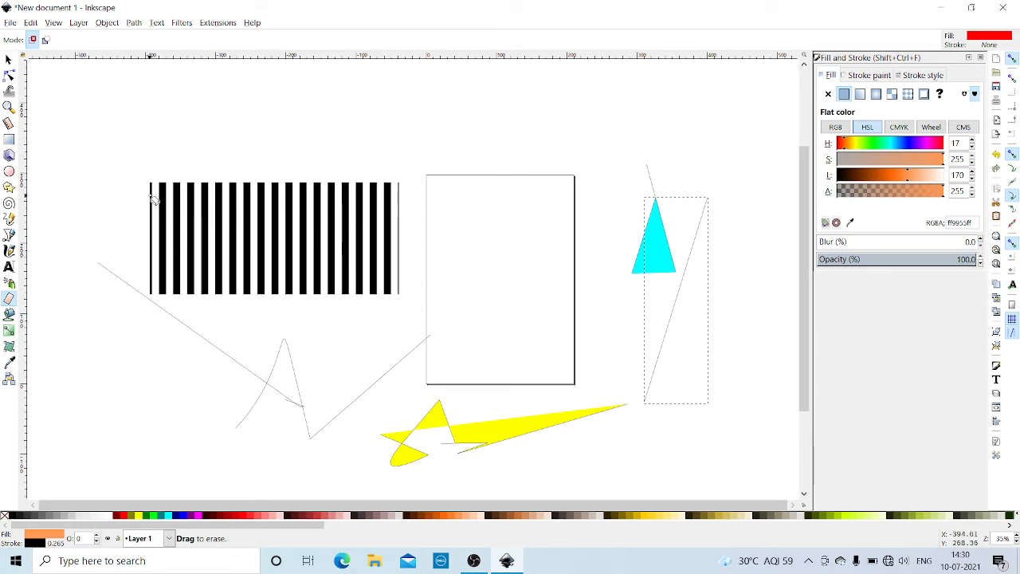
pyautogui.moveTo(152, 184)
pyautogui.mouseDown()
pyautogui.moveTo(257, 196)
pyautogui.moveTo(373, 190)
pyautogui.moveTo(401, 209)
pyautogui.moveTo(401, 296)
pyautogui.moveTo(358, 313)
pyautogui.moveTo(158, 304)
pyautogui.moveTo(149, 195)
pyautogui.moveTo(170, 177)
pyautogui.mouseUp()
pyautogui.moveTo(157, 188)
pyautogui.mouseDown()
pyautogui.moveTo(405, 178)
pyautogui.moveTo(405, 322)
pyautogui.moveTo(271, 313)
pyautogui.moveTo(178, 286)
pyautogui.moveTo(162, 293)
pyautogui.moveTo(153, 288)
pyautogui.moveTo(157, 185)
pyautogui.mouseUp()
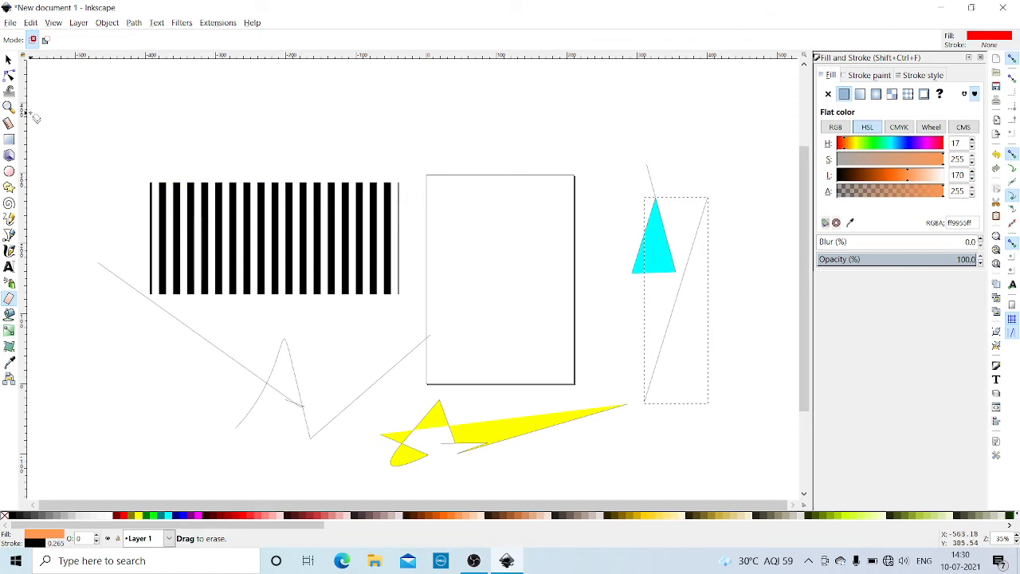
pyautogui.click(8, 59)
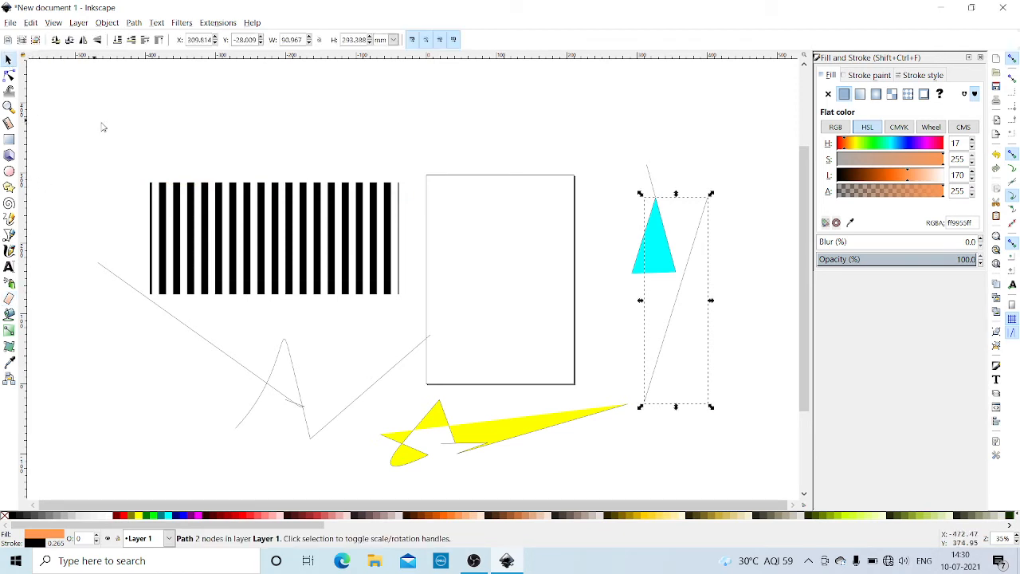
# - Delete the aqua-filled peaked path beside the page with the Eraser in object-deleting mode
pyautogui.click(662, 214)
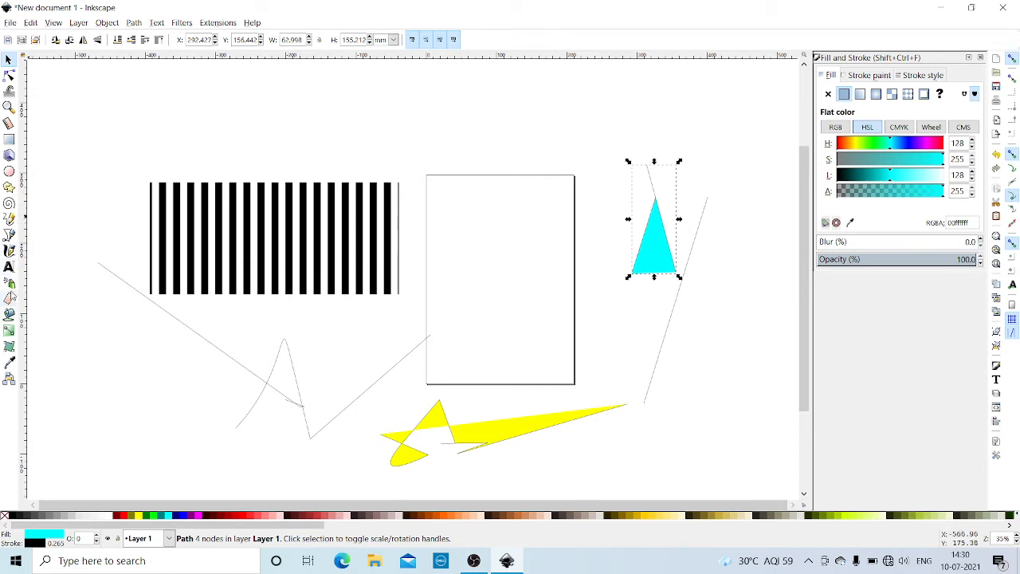
pyautogui.click(10, 297)
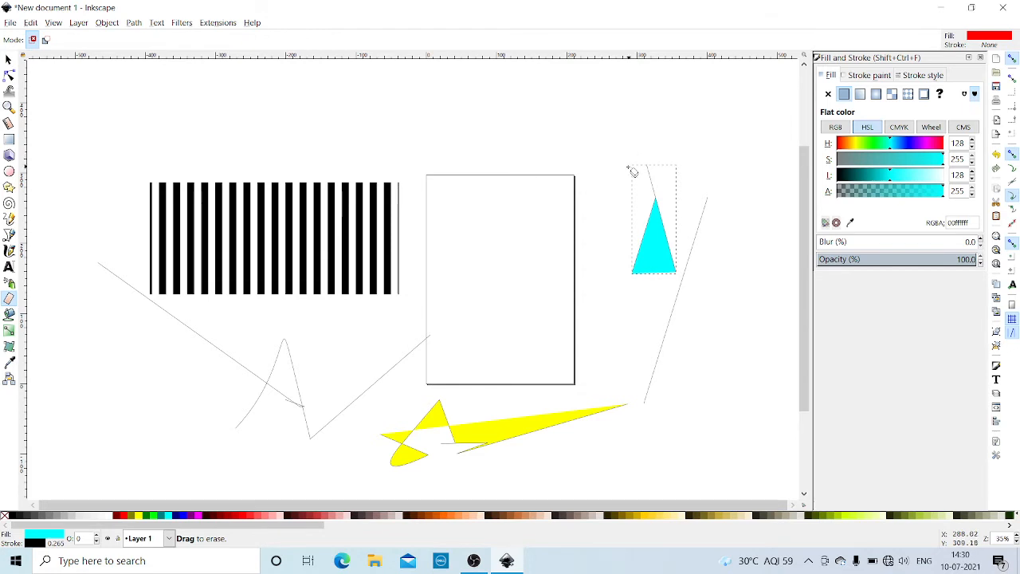
pyautogui.moveTo(633, 172)
pyautogui.mouseDown()
pyautogui.moveTo(676, 167)
pyautogui.moveTo(690, 277)
pyautogui.moveTo(634, 281)
pyautogui.moveTo(626, 182)
pyautogui.moveTo(637, 174)
pyautogui.mouseUp()
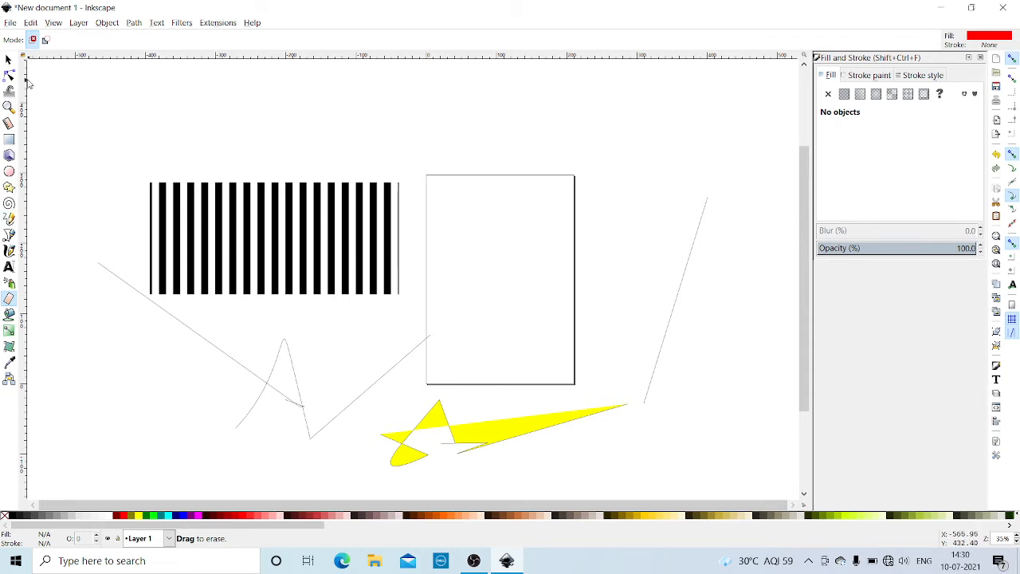
# - Move the striped rectangle about 115 mm right so it overlaps the page's left edge, and delete it with the Eraser
pyautogui.click(9, 60)
pyautogui.click(175, 209)
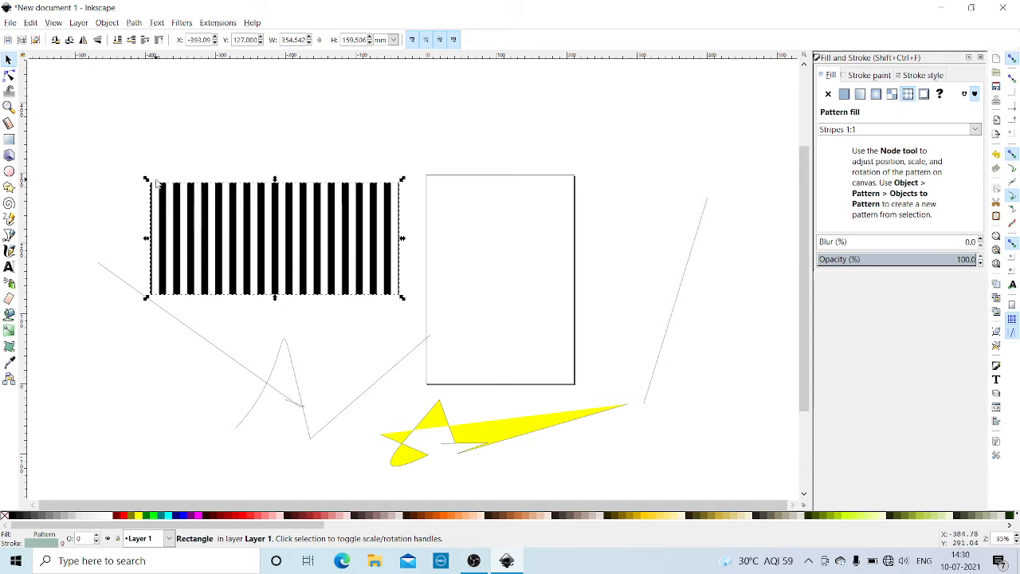
pyautogui.moveTo(155, 185); pyautogui.dragTo(236, 197)
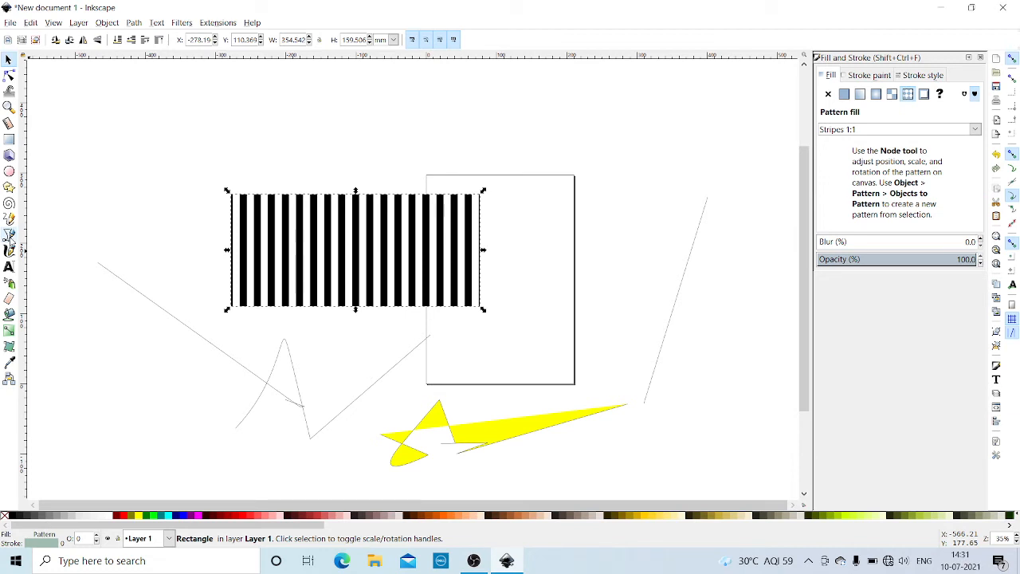
pyautogui.click(9, 298)
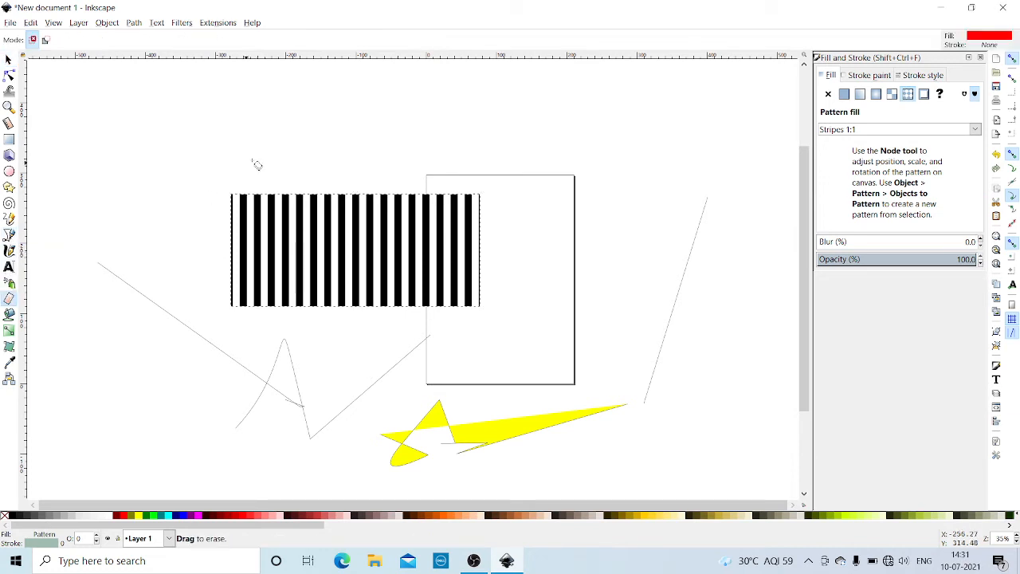
pyautogui.moveTo(238, 201)
pyautogui.mouseDown()
pyautogui.moveTo(483, 198)
pyautogui.moveTo(483, 307)
pyautogui.moveTo(327, 316)
pyautogui.moveTo(242, 304)
pyautogui.moveTo(243, 231)
pyautogui.mouseUp()
pyautogui.moveTo(236, 204); pyautogui.dragTo(234, 198)
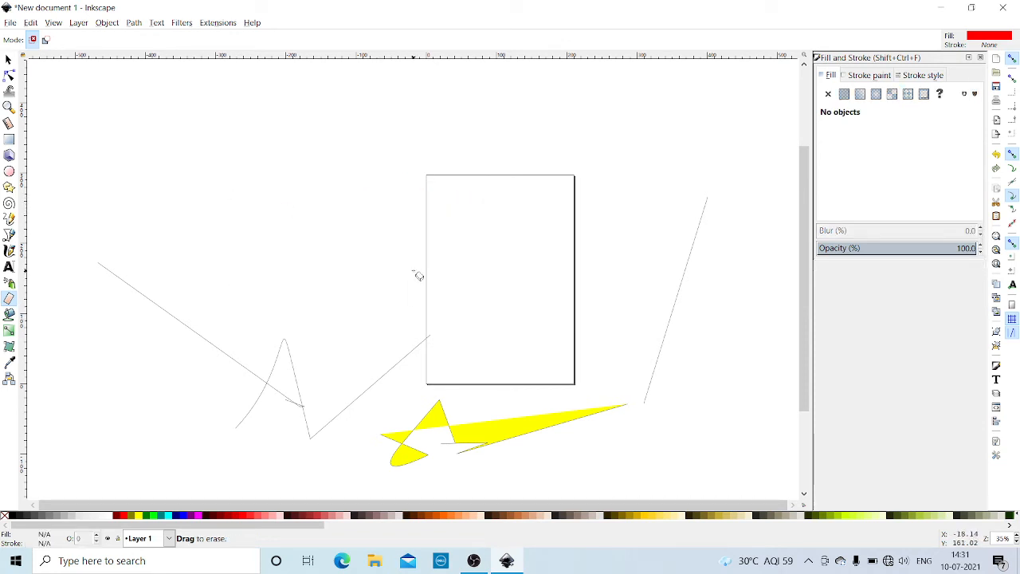
# - Switch the Eraser to cut-out mode and draw an orange ellipse with radii of about 144 by 65 mm left of the page
pyautogui.click(46, 41)
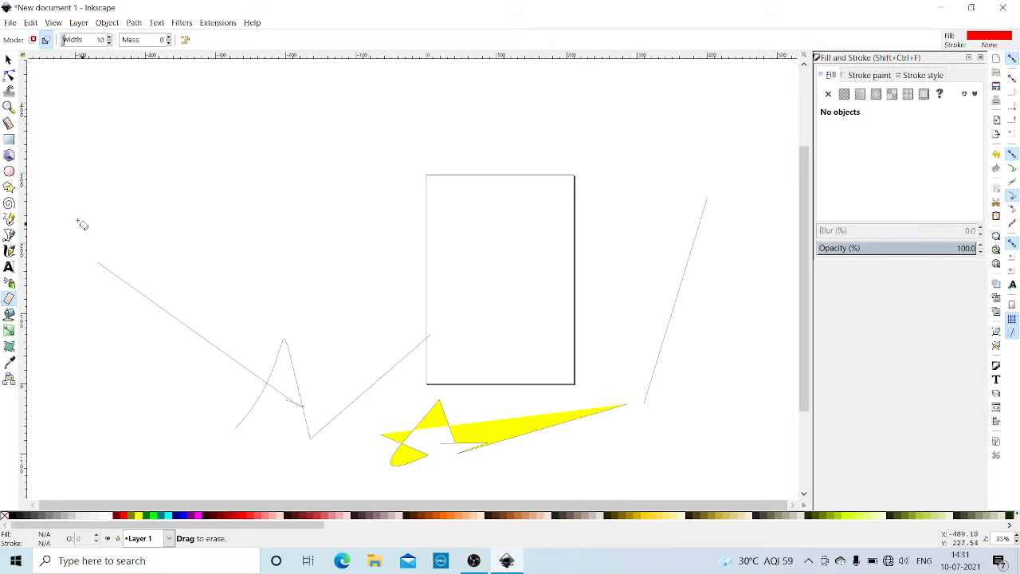
pyautogui.click(10, 171)
pyautogui.moveTo(160, 183)
pyautogui.mouseDown()
pyautogui.moveTo(230, 257)
pyautogui.moveTo(363, 275)
pyautogui.mouseUp()
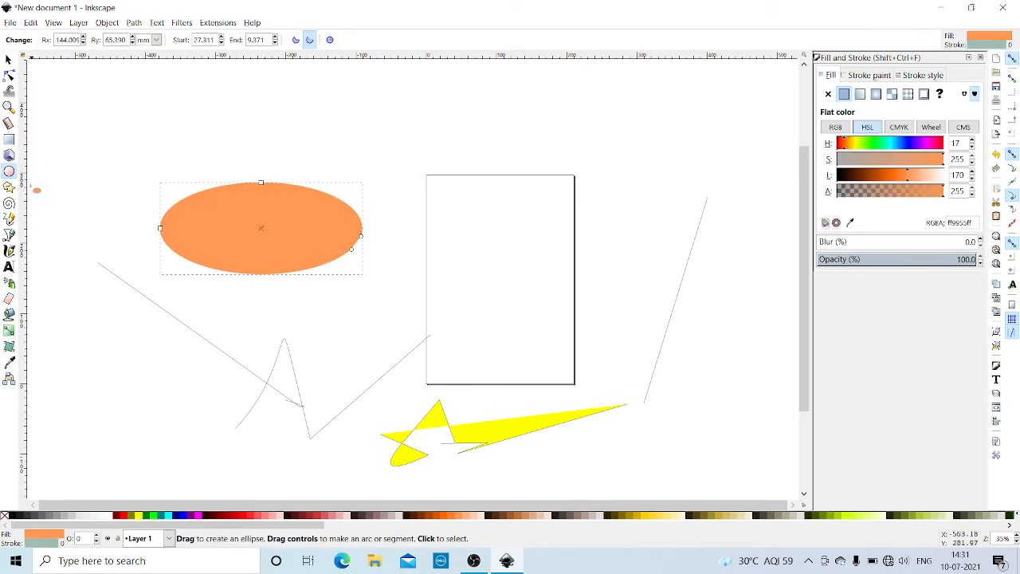
# - Cut several curved strokes through the orange ellipse with the Eraser in cut-out mode at width 10
pyautogui.click(9, 299)
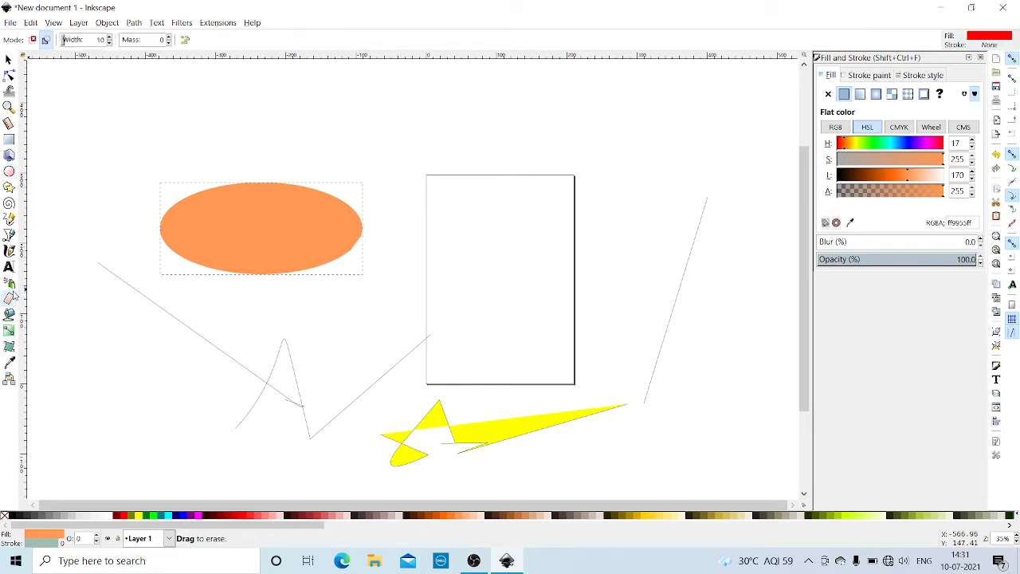
pyautogui.click(45, 40)
pyautogui.moveTo(182, 200)
pyautogui.mouseDown()
pyautogui.moveTo(224, 232)
pyautogui.moveTo(273, 175)
pyautogui.moveTo(283, 217)
pyautogui.moveTo(326, 244)
pyautogui.moveTo(368, 200)
pyautogui.mouseUp()
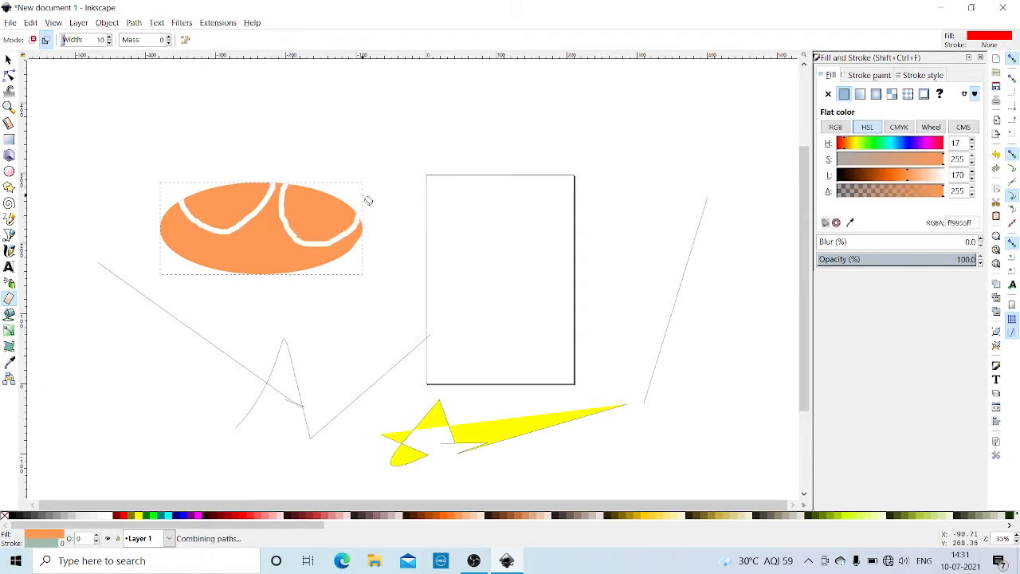
pyautogui.moveTo(183, 258)
pyautogui.mouseDown()
pyautogui.moveTo(201, 240)
pyautogui.moveTo(255, 241)
pyautogui.moveTo(296, 300)
pyautogui.mouseUp()
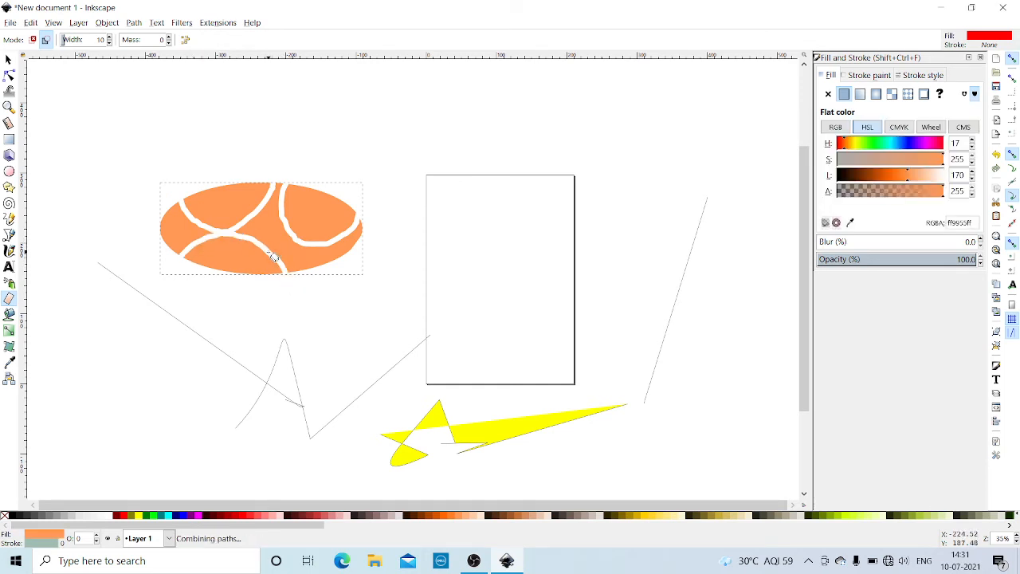
pyautogui.moveTo(273, 256)
pyautogui.mouseDown()
pyautogui.moveTo(288, 201)
pyautogui.moveTo(322, 199)
pyautogui.mouseUp()
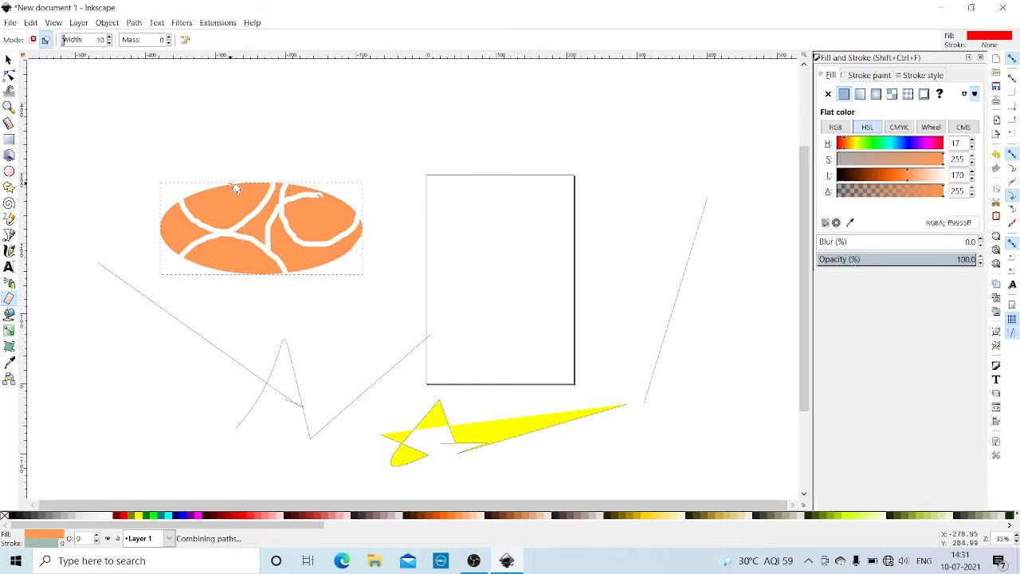
pyautogui.moveTo(236, 189); pyautogui.dragTo(204, 297)
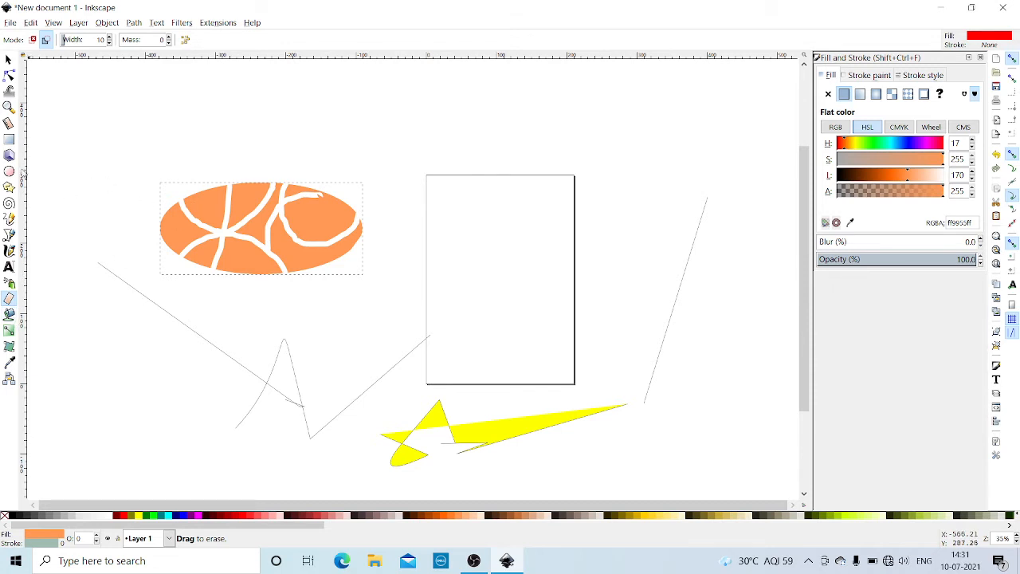
# - Draw a yellow FFFF00 ellipse with radii about 140 by 34 mm above the page and another about 88 by 24 mm at the canvas's lower left
pyautogui.click(8, 171)
pyautogui.moveTo(322, 125); pyautogui.dragTo(519, 173)
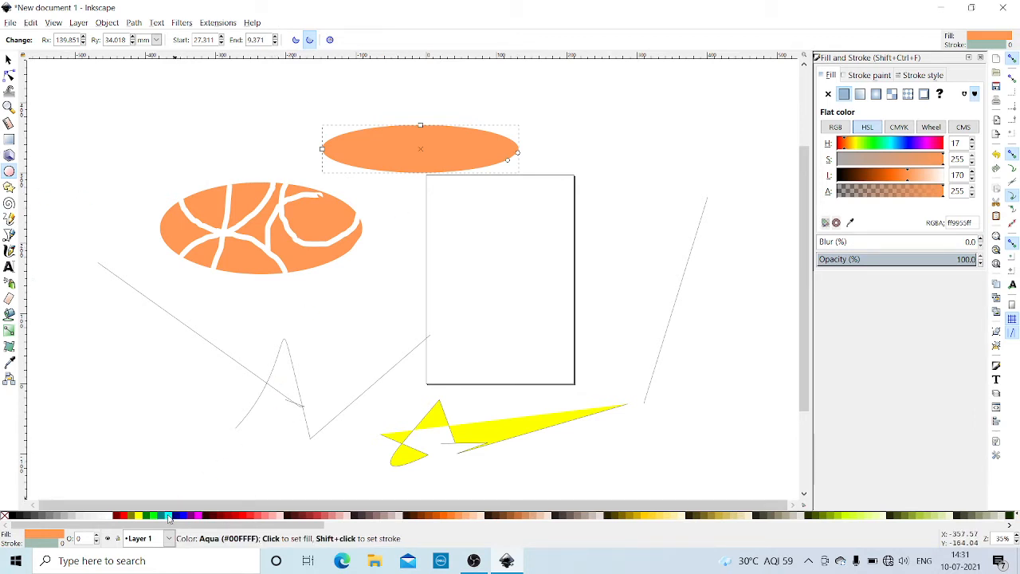
pyautogui.click(169, 517)
pyautogui.click(137, 517)
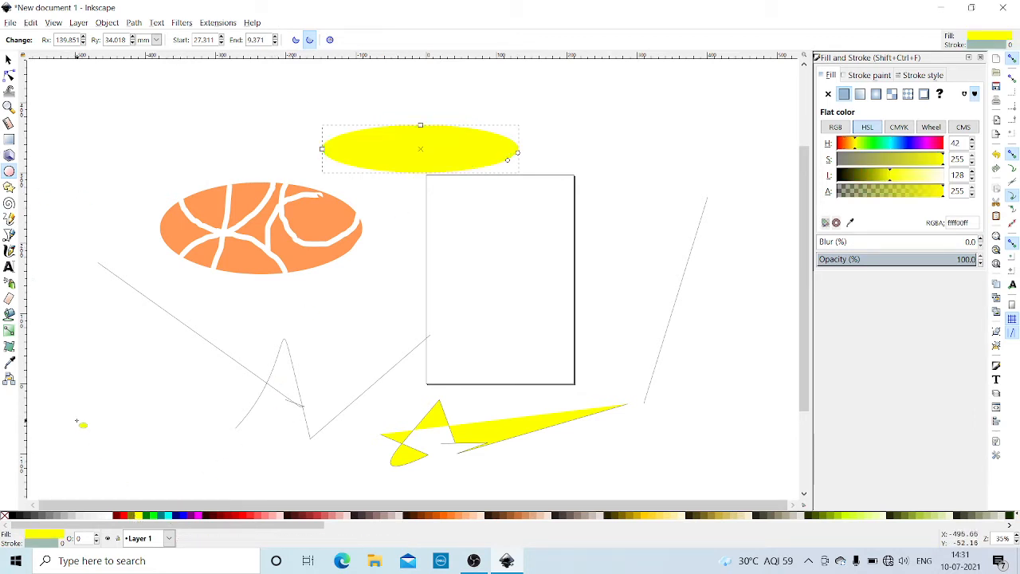
pyautogui.moveTo(77, 421); pyautogui.dragTo(199, 452)
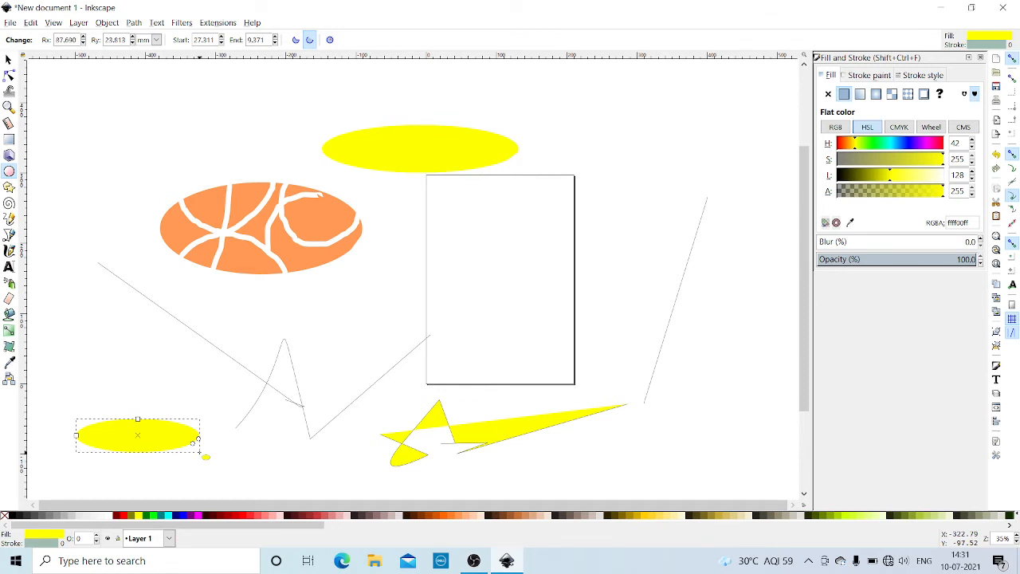
# - Draw an 11-cornered star about 91 mm wide at the canvas's upper left and fill it with FF8080
pyautogui.click(10, 187)
pyautogui.click(52, 40)
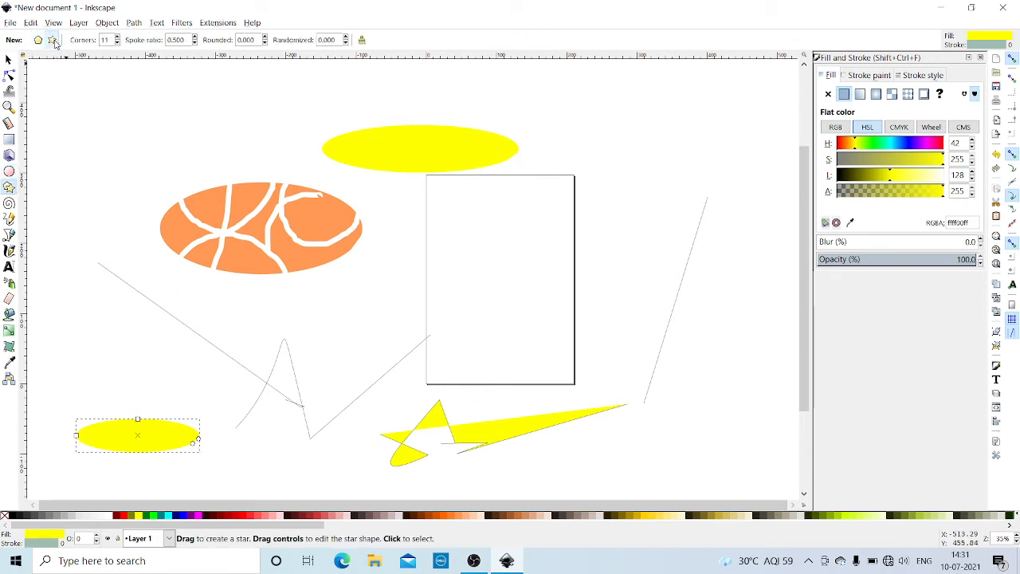
pyautogui.moveTo(103, 121); pyautogui.dragTo(113, 150)
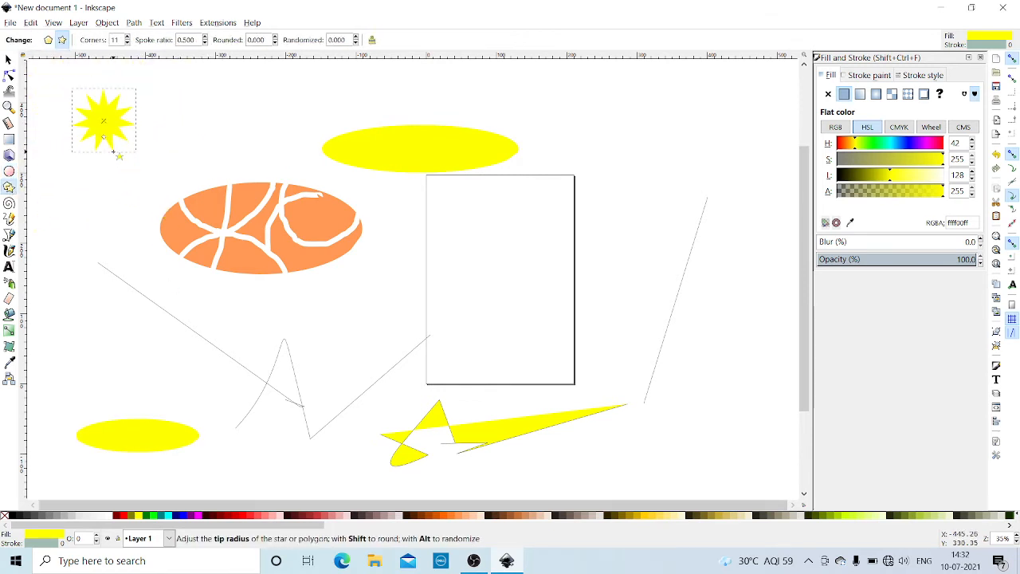
pyautogui.click(266, 521)
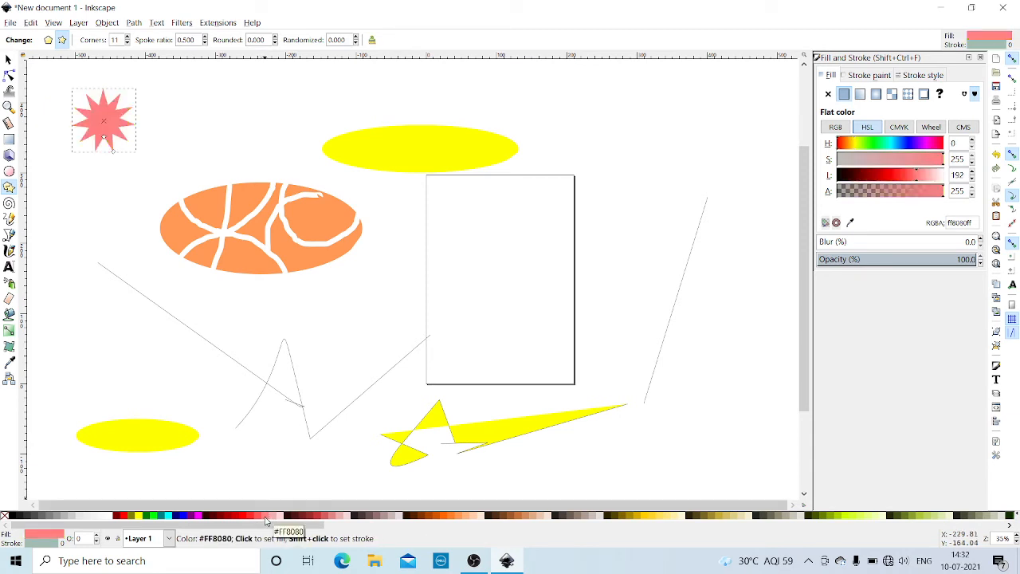
# - Spray five clones of the pink star on, beside and below the original
pyautogui.click(10, 284)
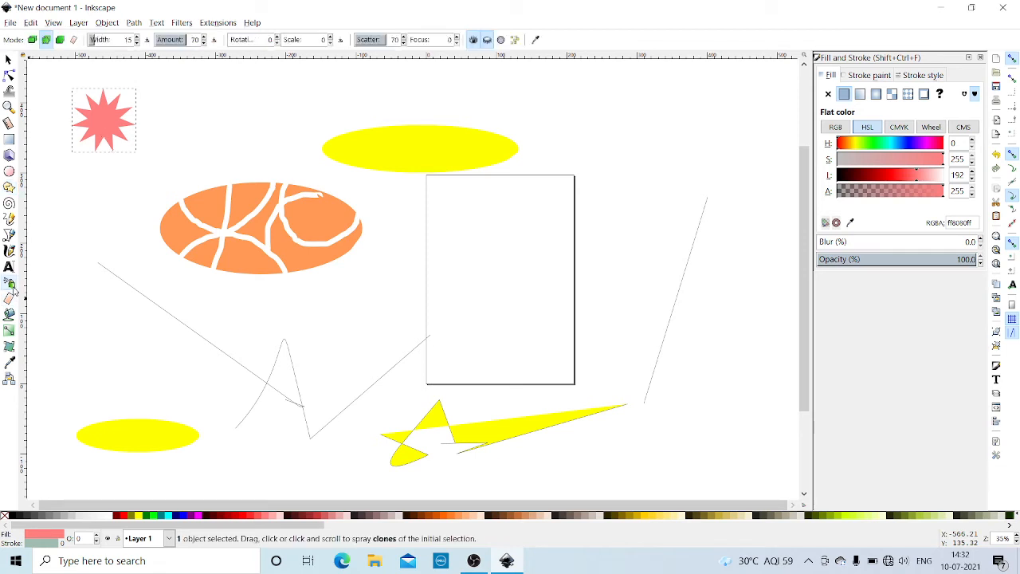
pyautogui.click(108, 125)
pyautogui.click(162, 104)
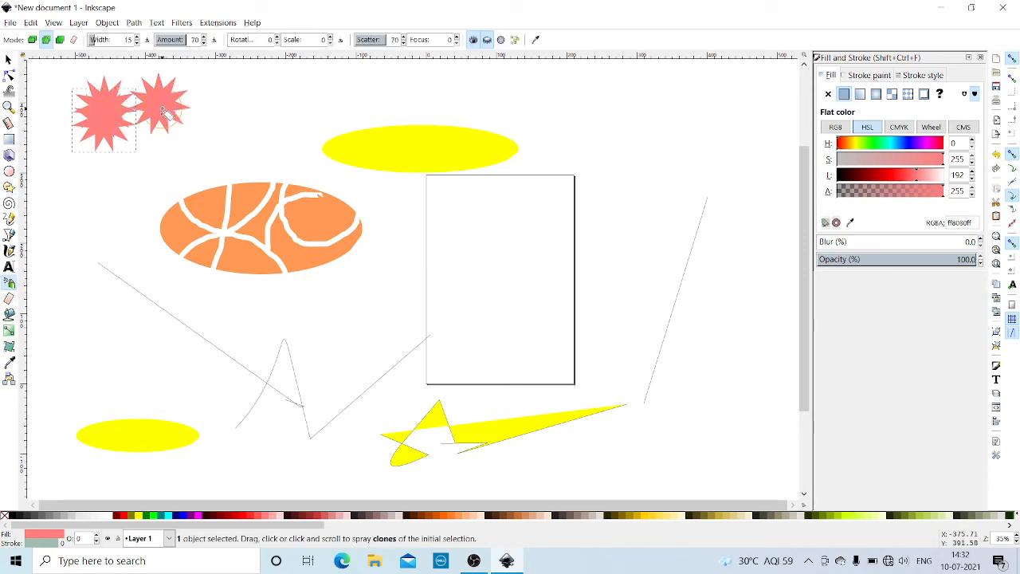
pyautogui.click(146, 157)
pyautogui.click(110, 178)
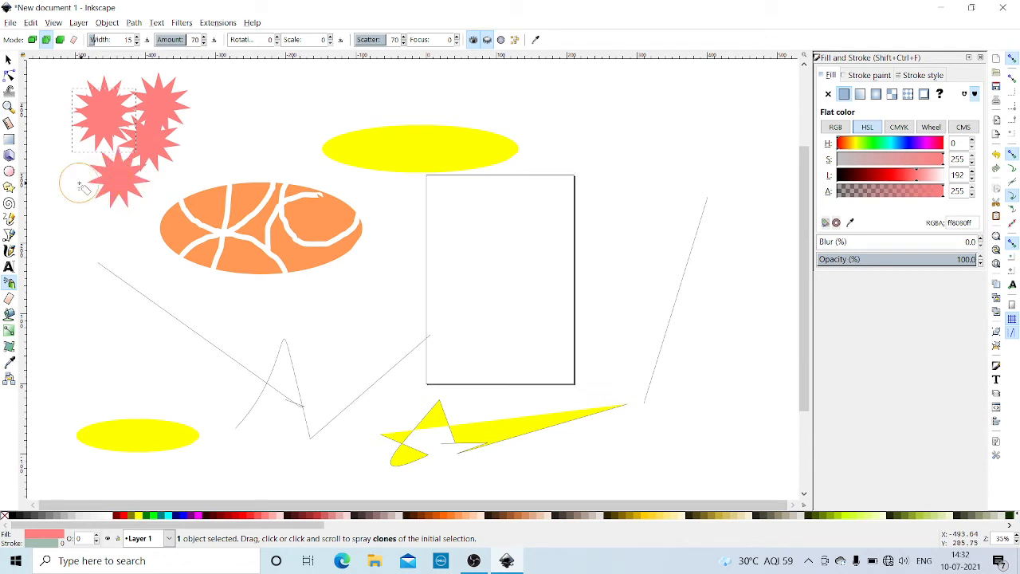
pyautogui.click(84, 180)
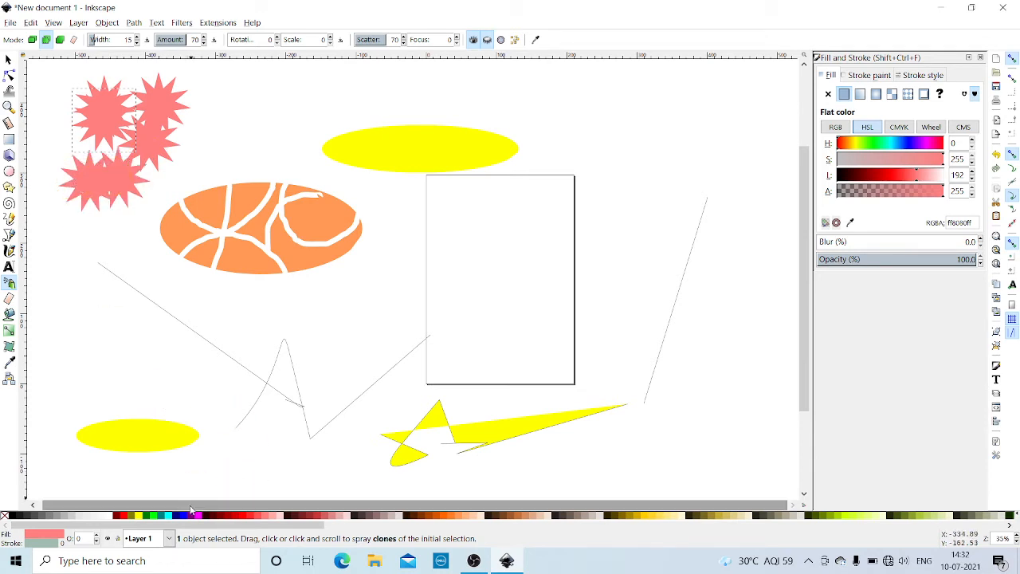
# - Give the stars a mesh gradient fill after trying blue, red FF2A2A and a stripes pattern, and spray one clone onto the upper yellow ellipse
pyautogui.click(220, 515)
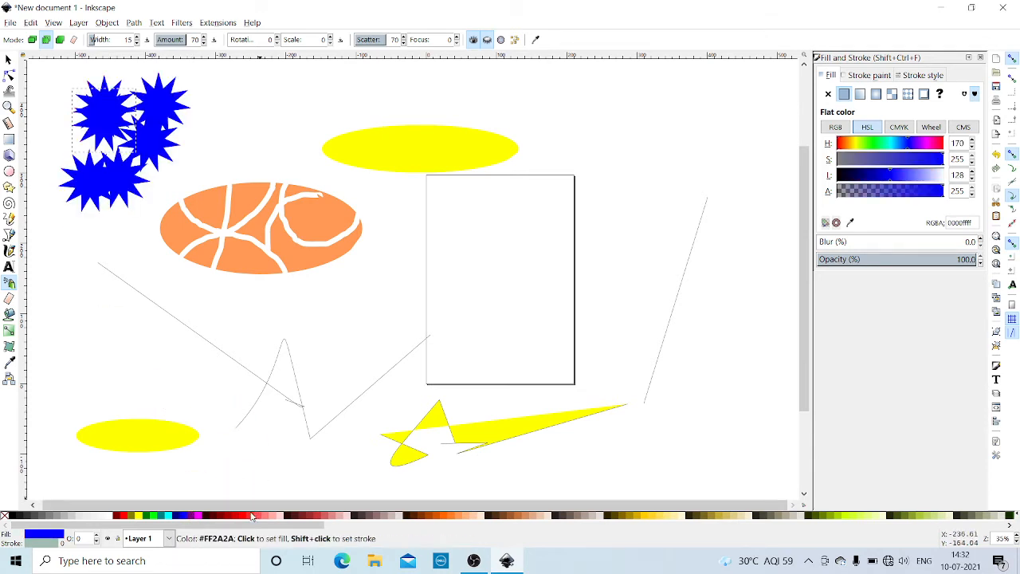
pyautogui.click(250, 517)
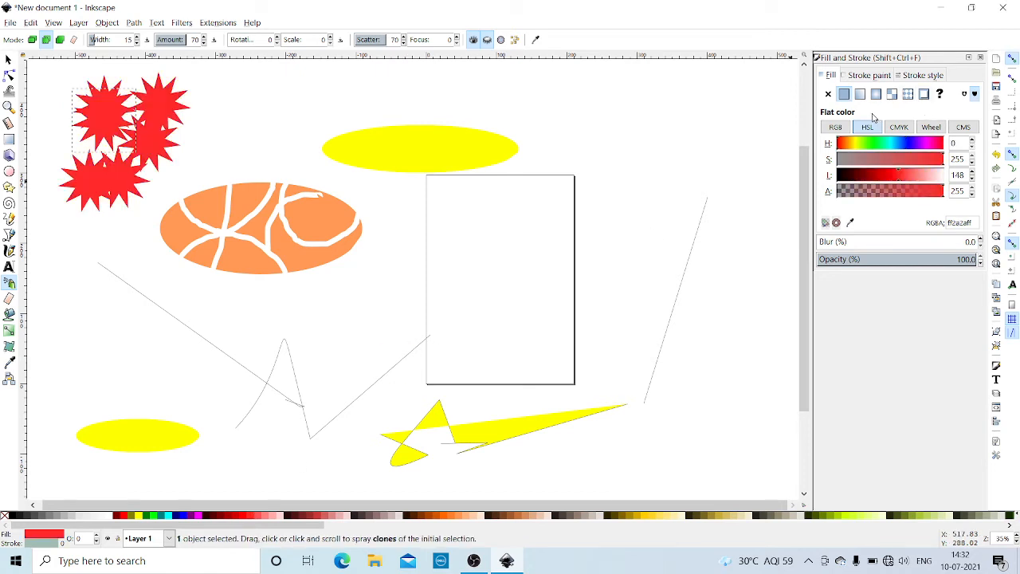
pyautogui.click(908, 94)
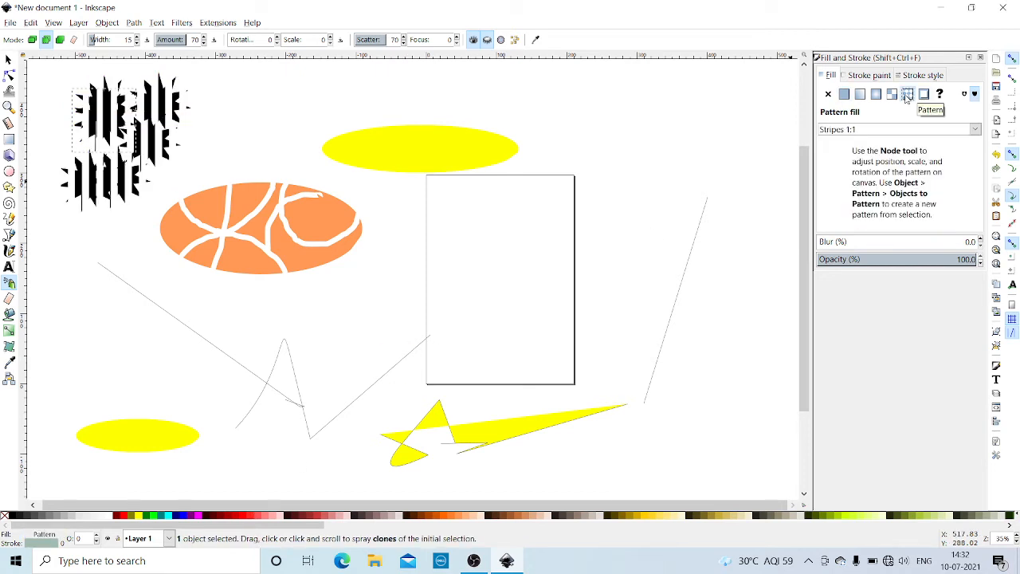
pyautogui.click(893, 95)
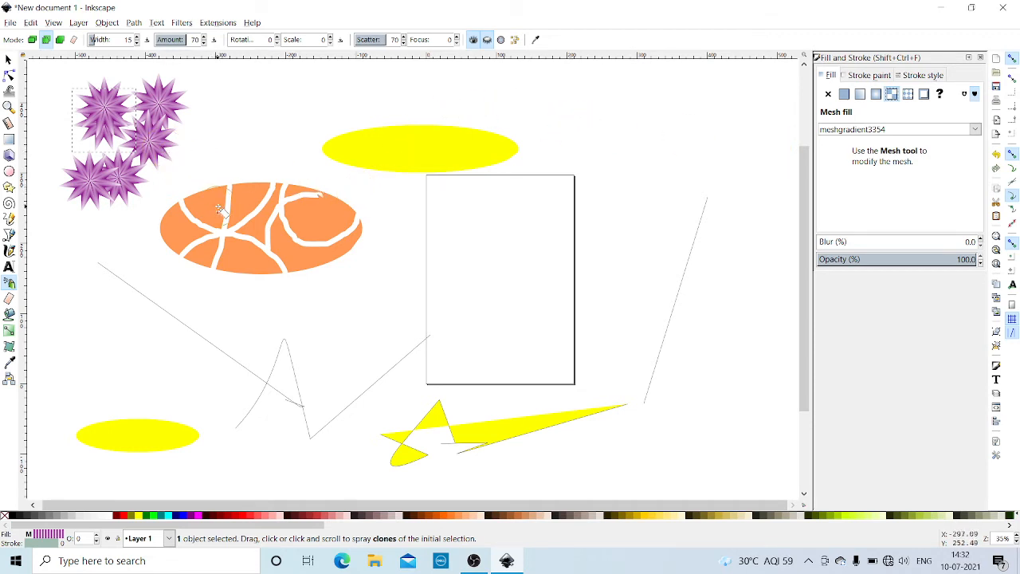
pyautogui.click(453, 143)
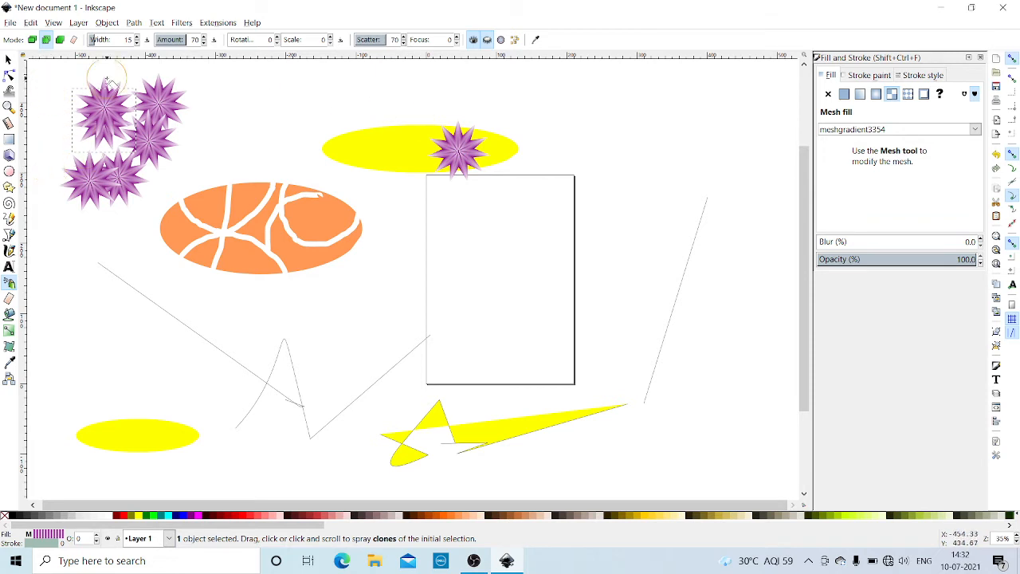
# - Select the yellow ellipse above the page and spray five overlapping clones of it around the original
pyautogui.click(8, 60)
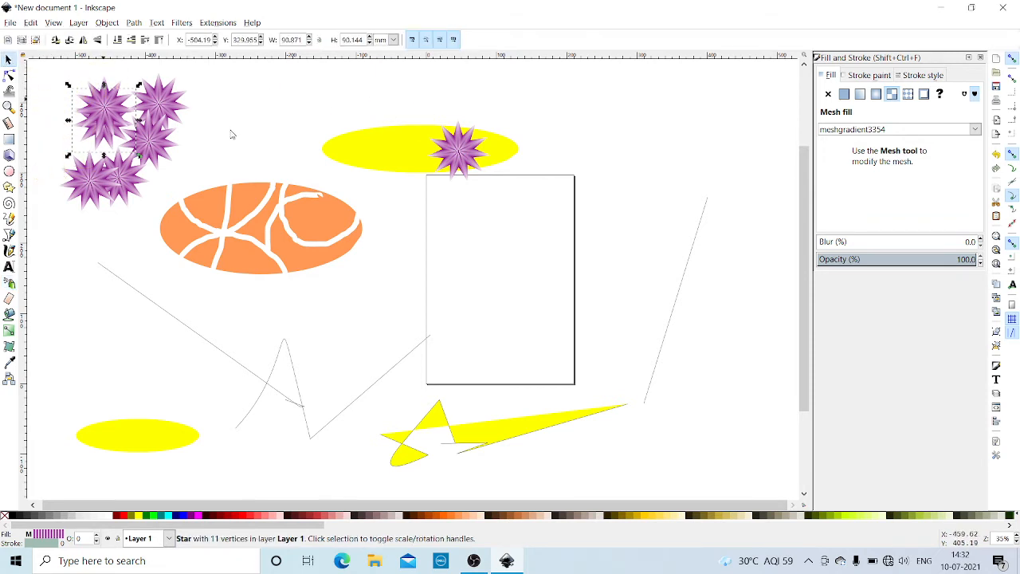
pyautogui.click(396, 157)
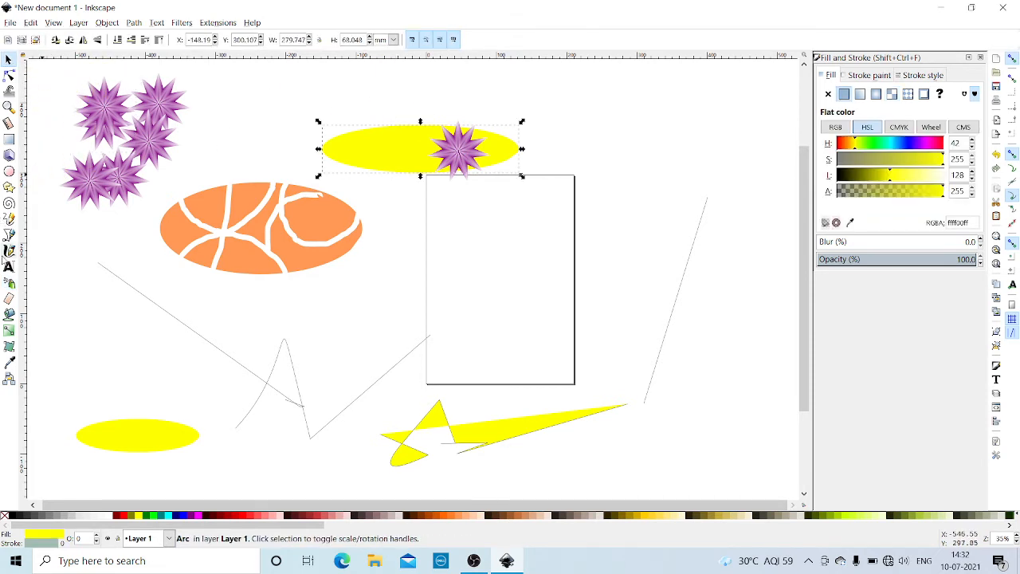
pyautogui.click(9, 283)
pyautogui.click(361, 134)
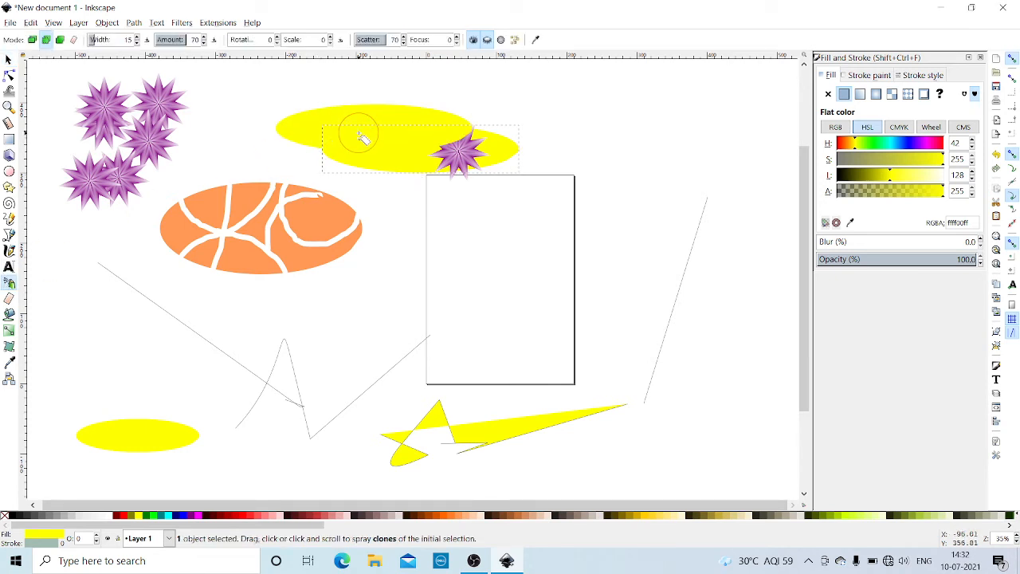
pyautogui.click(455, 102)
pyautogui.click(503, 128)
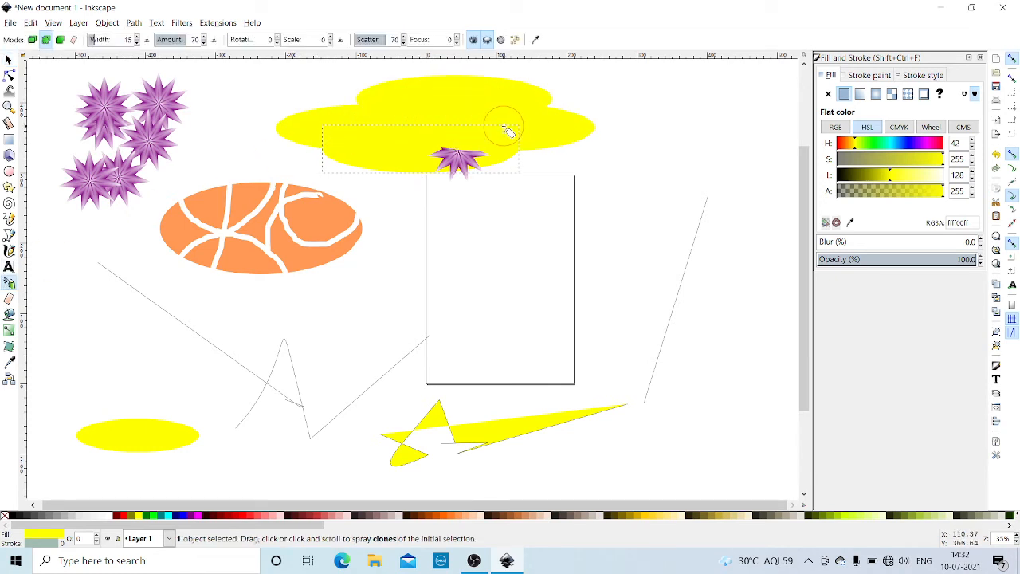
pyautogui.click(501, 150)
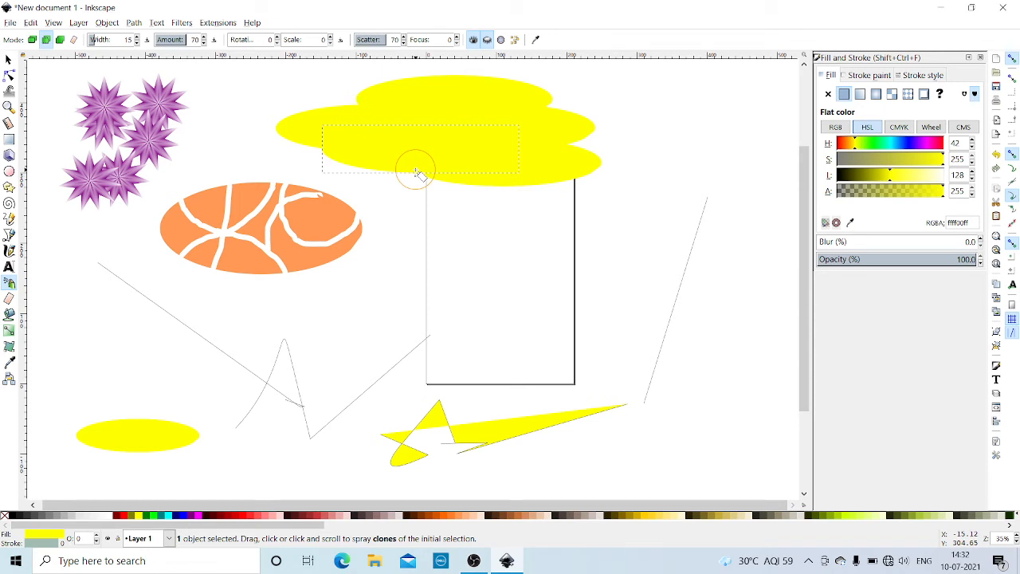
pyautogui.click(363, 184)
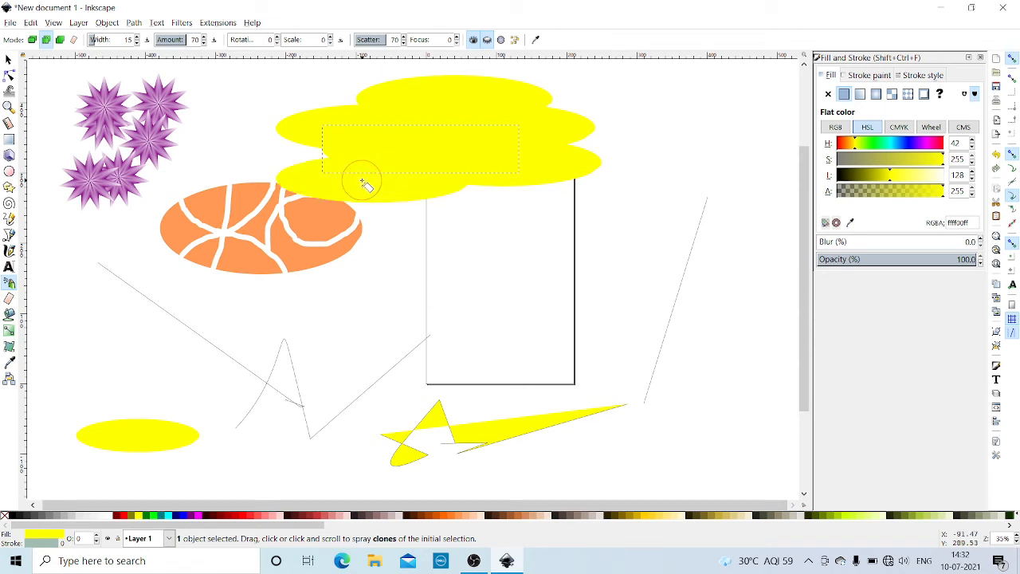
# - Spray three more clones of the yellow ellipse across the upper part of the page
pyautogui.click(498, 214)
pyautogui.click(648, 204)
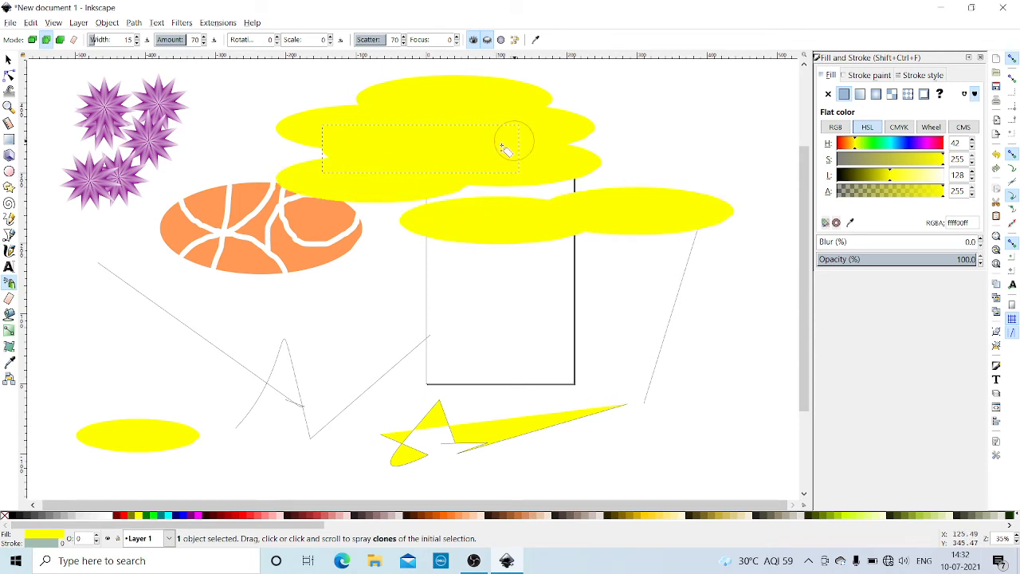
pyautogui.click(451, 231)
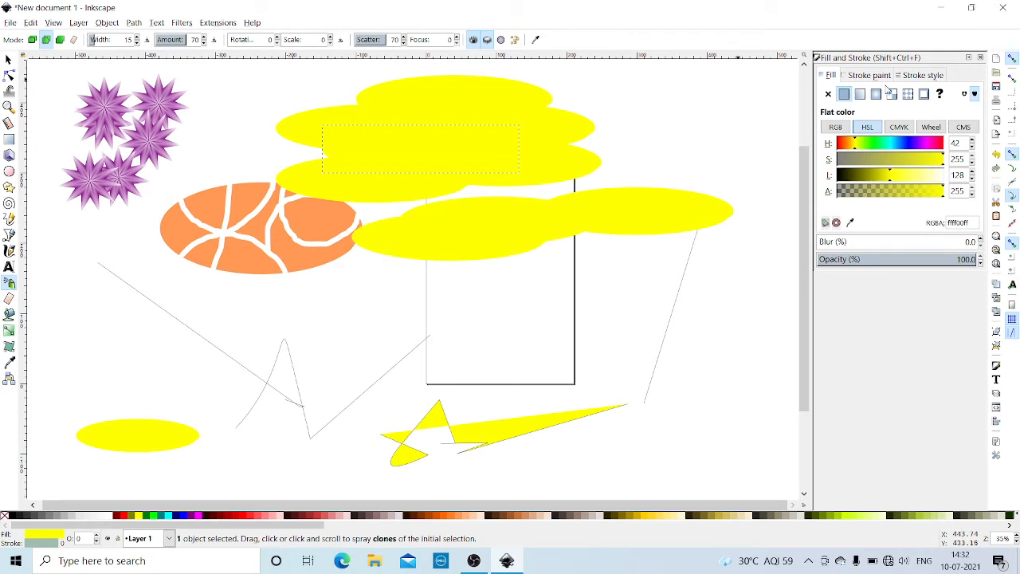
# - Give the ellipses a mesh gradient fill after trying the Stripes 1:1 pattern, and spray a row of three more clones below them
pyautogui.click(908, 94)
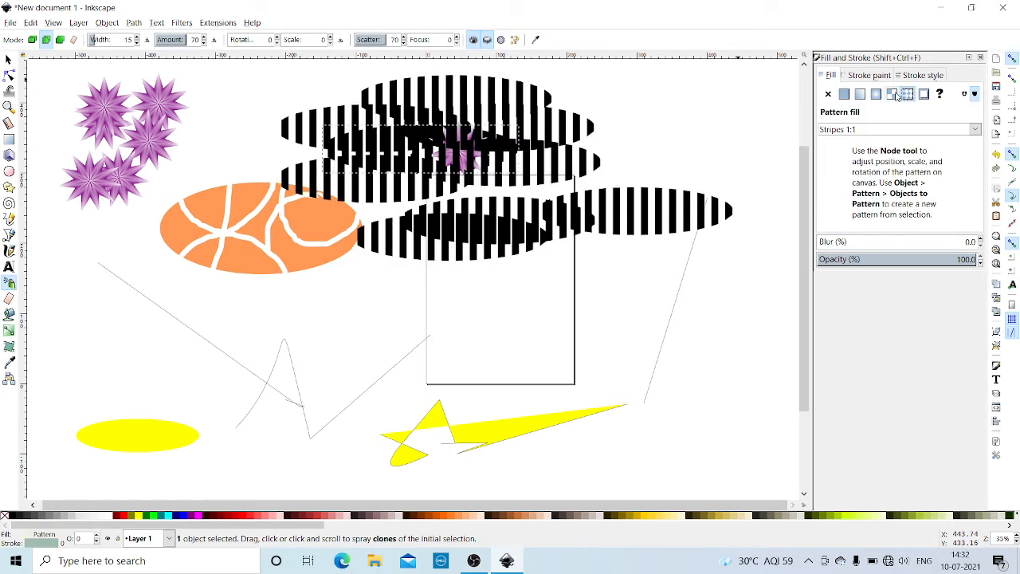
pyautogui.click(892, 94)
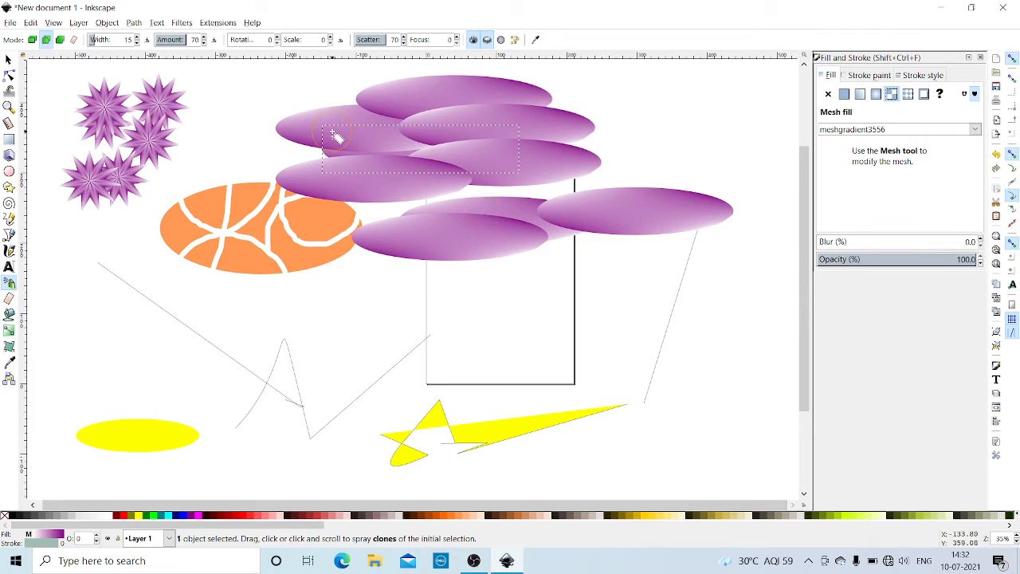
pyautogui.click(371, 294)
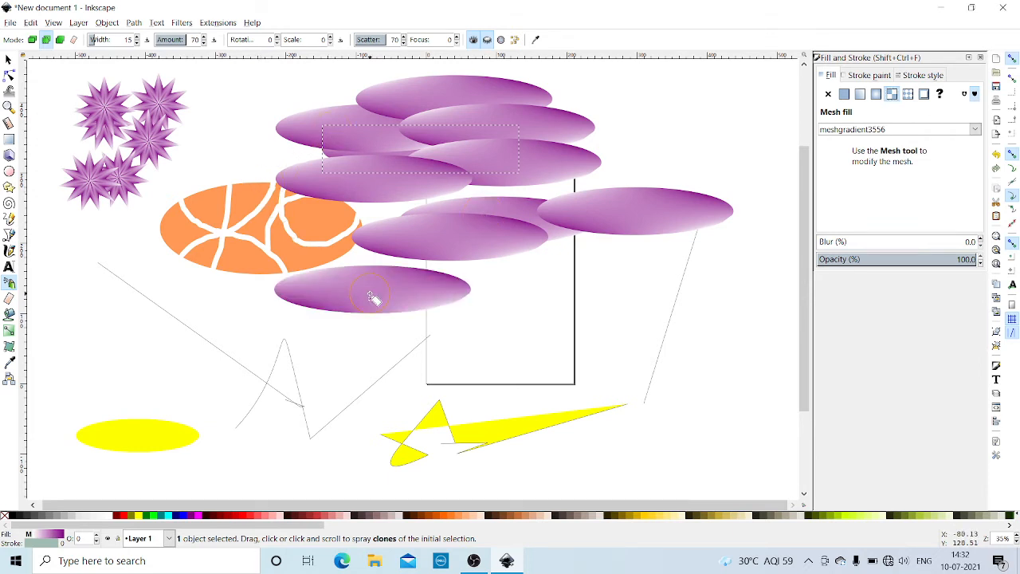
pyautogui.click(502, 302)
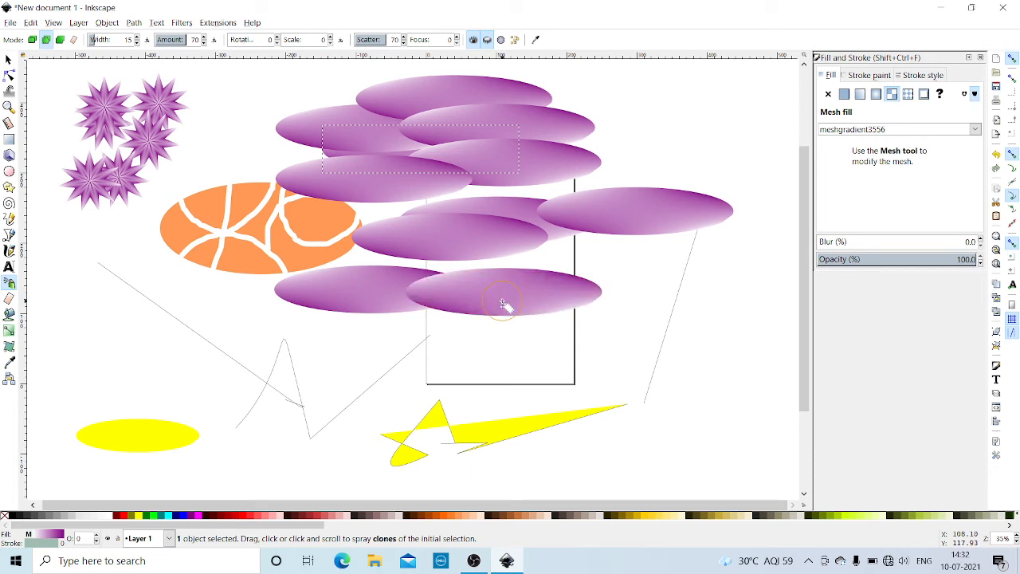
pyautogui.click(639, 293)
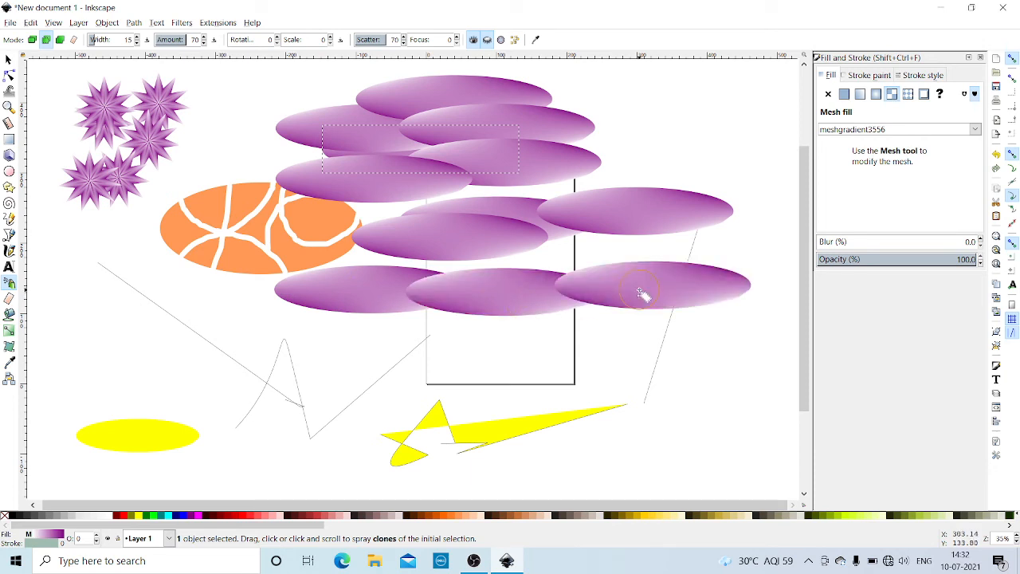
# - Select the erased orange ellipse and spray three clones of it diagonally below the original
pyautogui.click(59, 40)
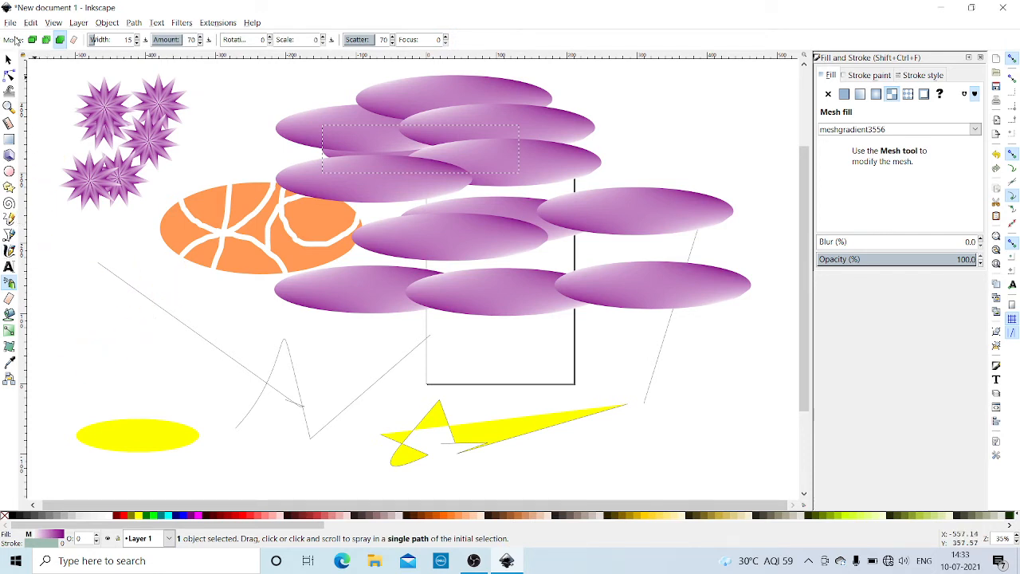
pyautogui.click(9, 59)
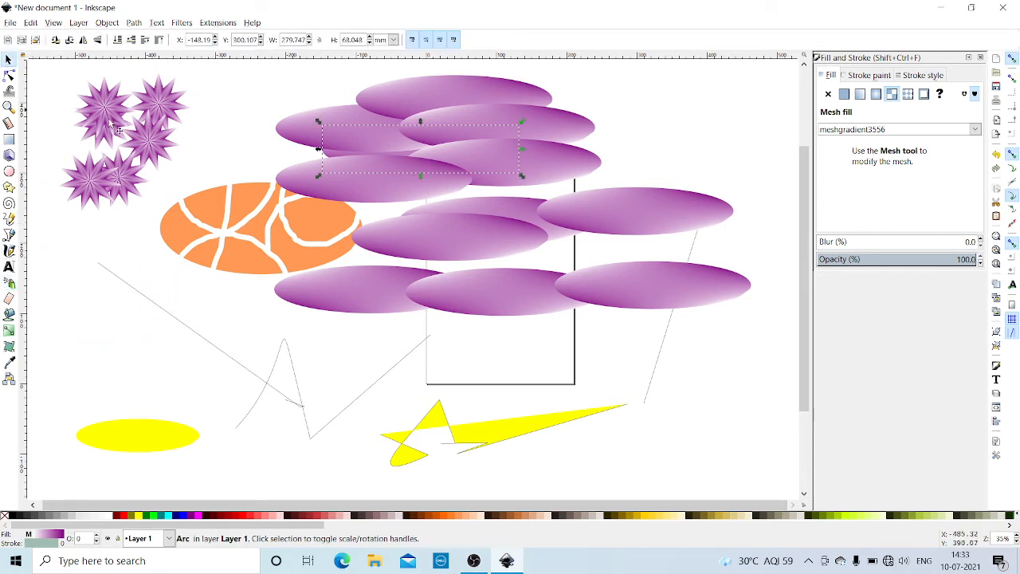
pyautogui.click(231, 223)
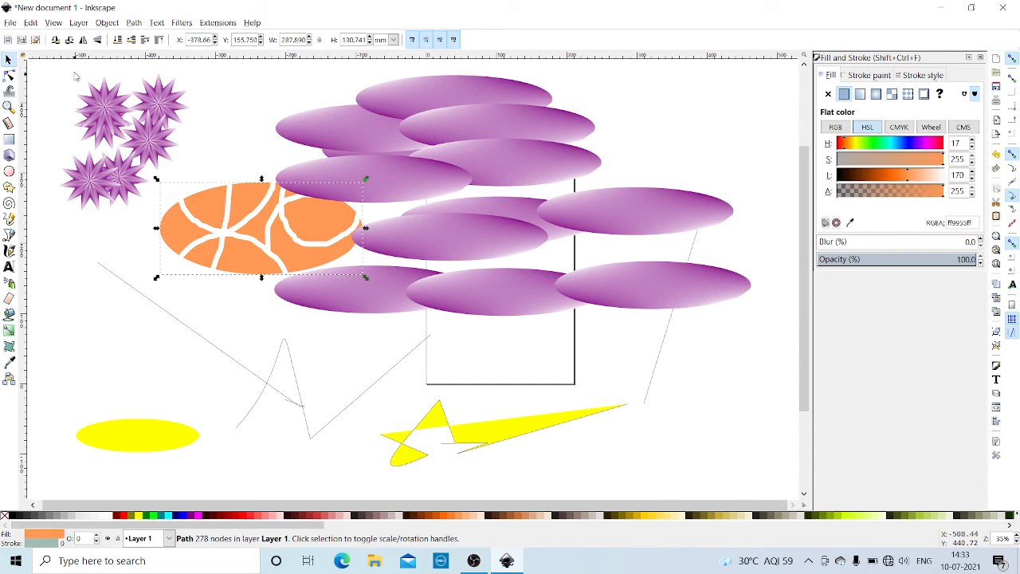
pyautogui.click(9, 282)
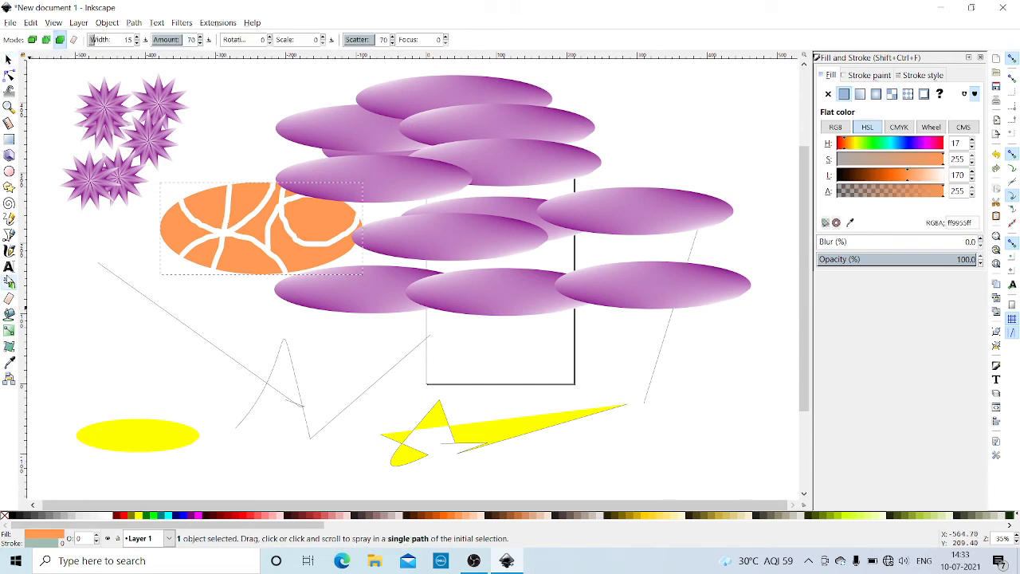
pyautogui.click(45, 39)
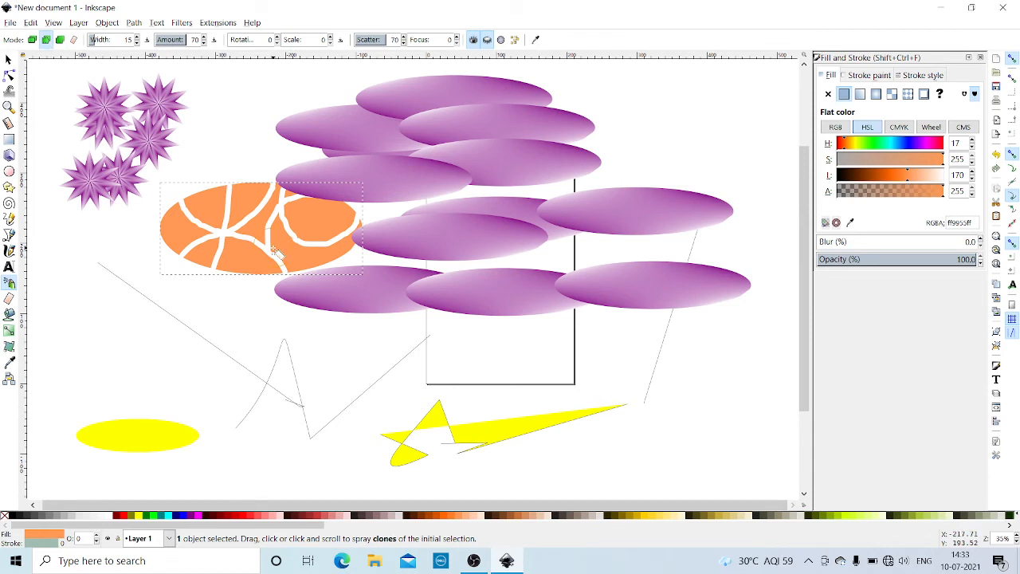
pyautogui.click(177, 289)
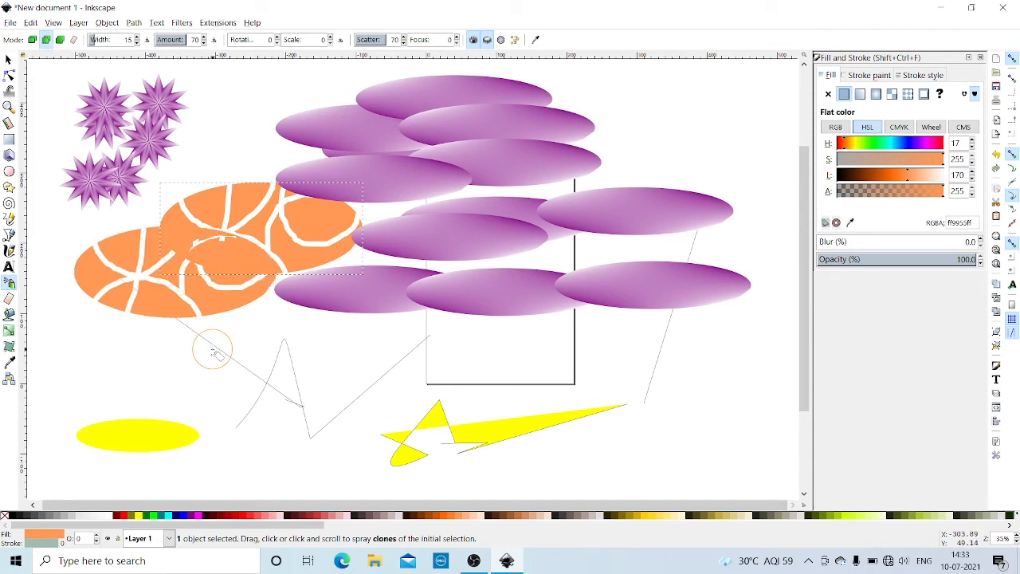
pyautogui.click(243, 349)
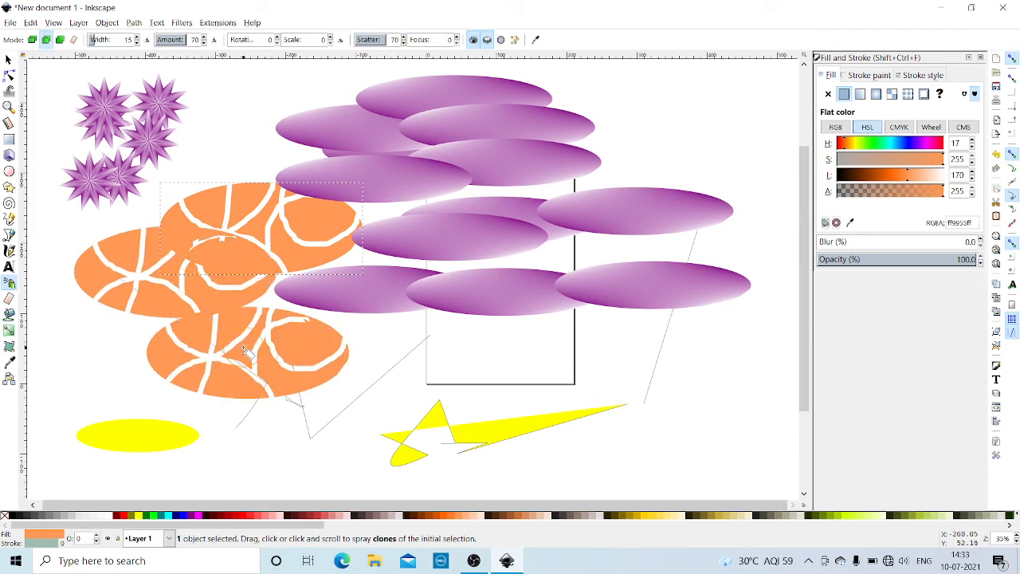
pyautogui.click(398, 388)
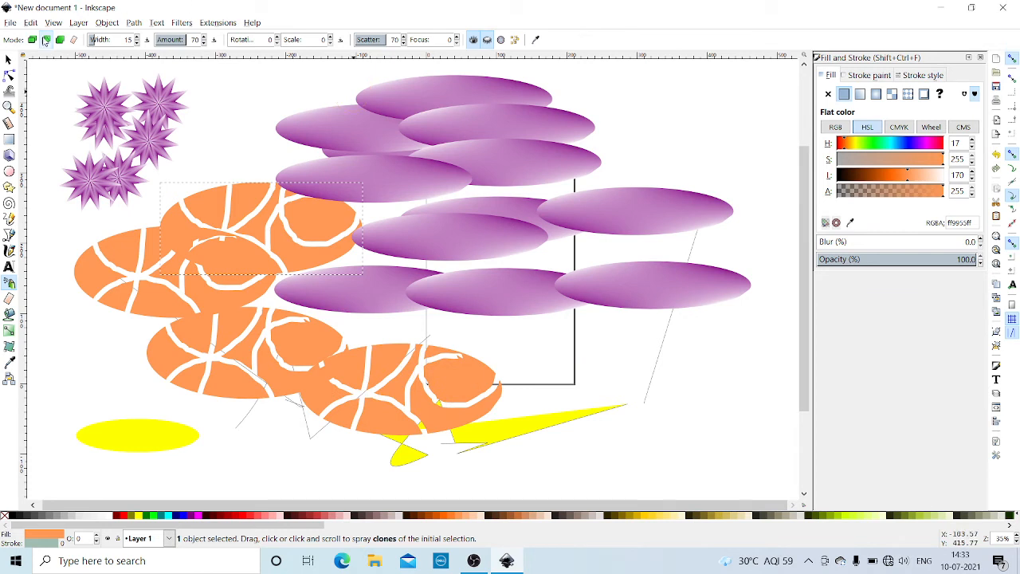
# - Spray the orange ellipse in single path mode, undo the first stroke, and spray two copies beside and below the page's lower right corner
pyautogui.click(59, 39)
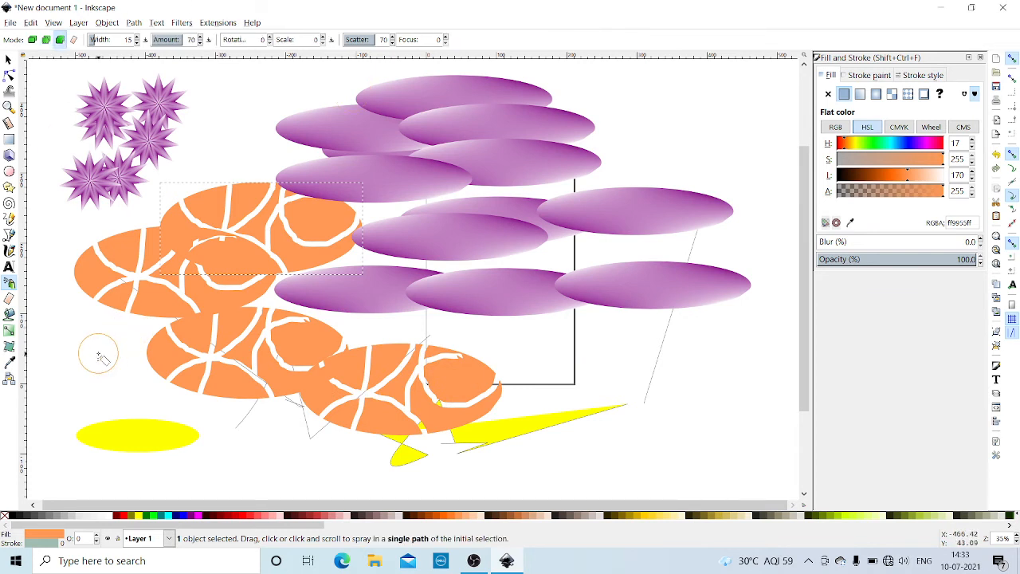
pyautogui.moveTo(96, 353); pyautogui.dragTo(161, 363)
pyautogui.hotkey('ctrl', 'z')
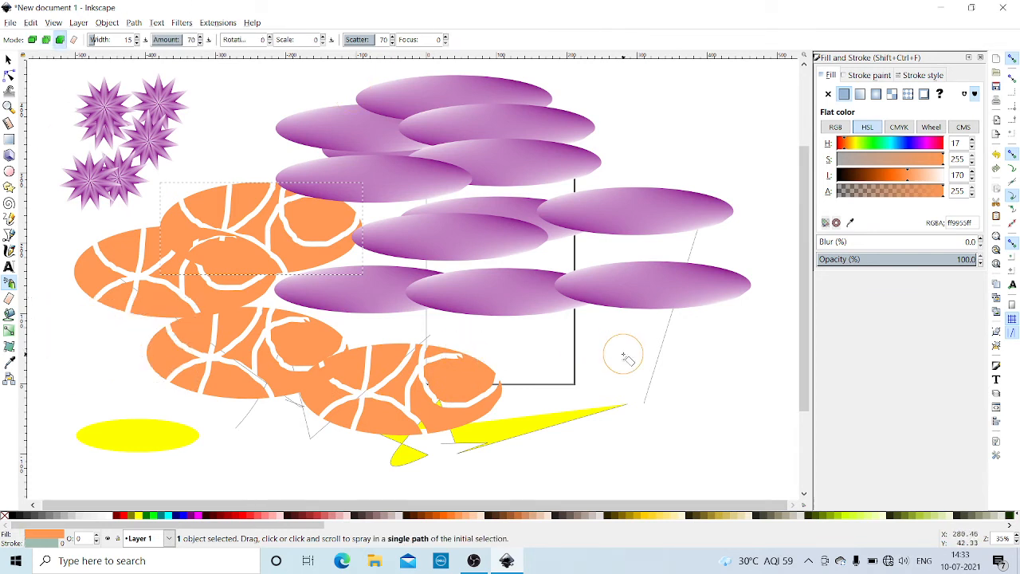
pyautogui.click(626, 358)
pyautogui.click(652, 465)
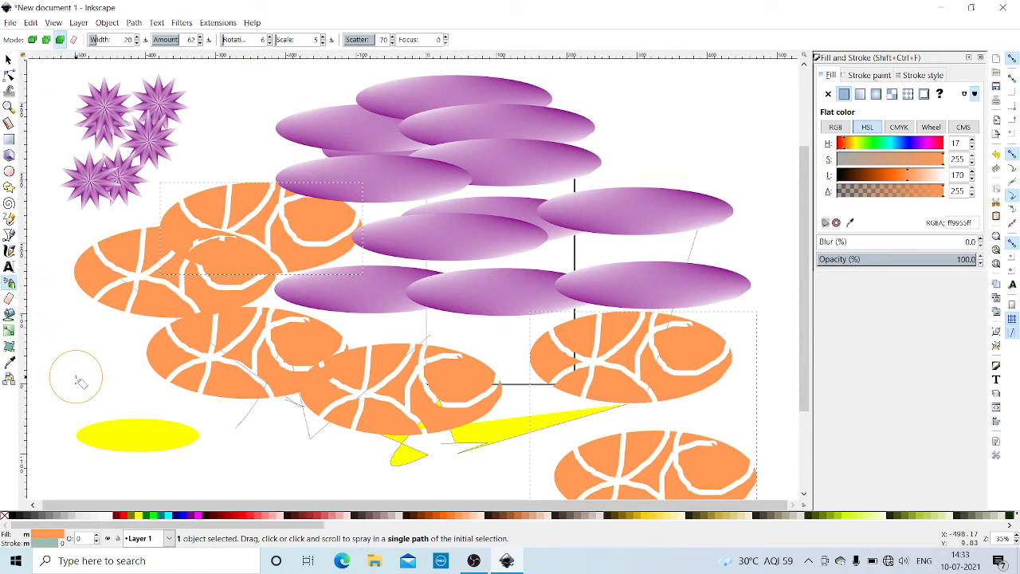
# - Undo the sprays, stars, ellipses, drawn paths and fill changes back to the single pink rounded rectangle
pyautogui.click(996, 155)
pyautogui.click(995, 155)
pyautogui.click(996, 155)
pyautogui.click(995, 156)
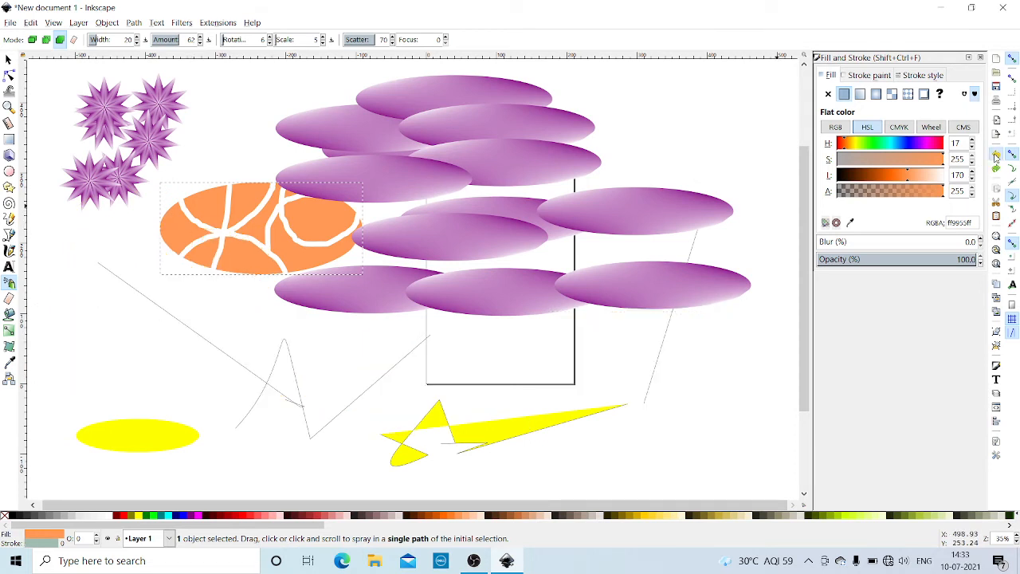
pyautogui.click(995, 156)
pyautogui.click(995, 155)
pyautogui.click(995, 155)
pyautogui.click(995, 155)
pyautogui.click(995, 155)
pyautogui.click(996, 156)
pyautogui.click(995, 155)
pyautogui.click(995, 155)
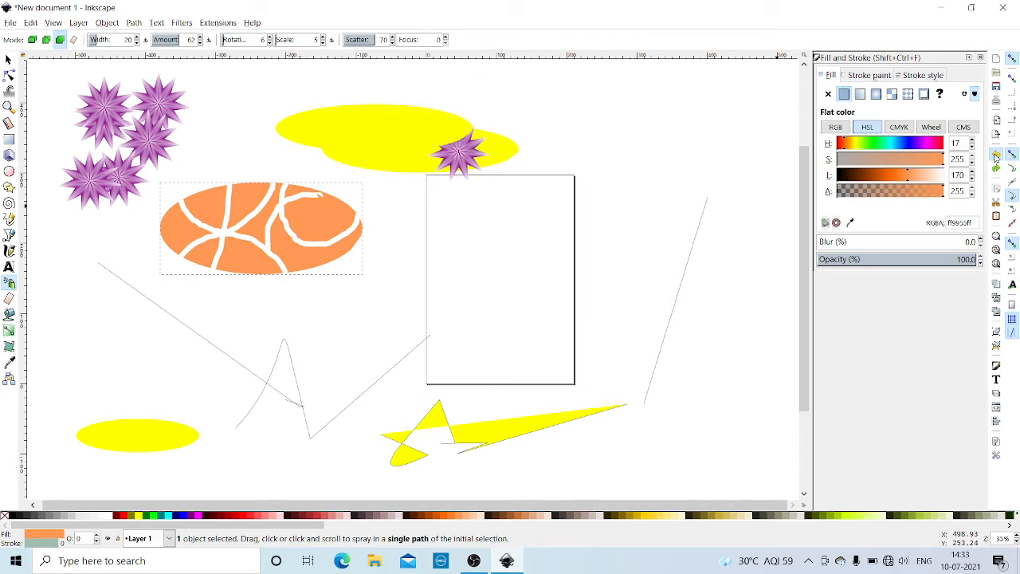
pyautogui.click(995, 155)
pyautogui.click(995, 155)
pyautogui.click(995, 155)
pyautogui.click(995, 155)
pyautogui.click(995, 155)
pyautogui.click(995, 155)
pyautogui.click(996, 155)
pyautogui.click(995, 155)
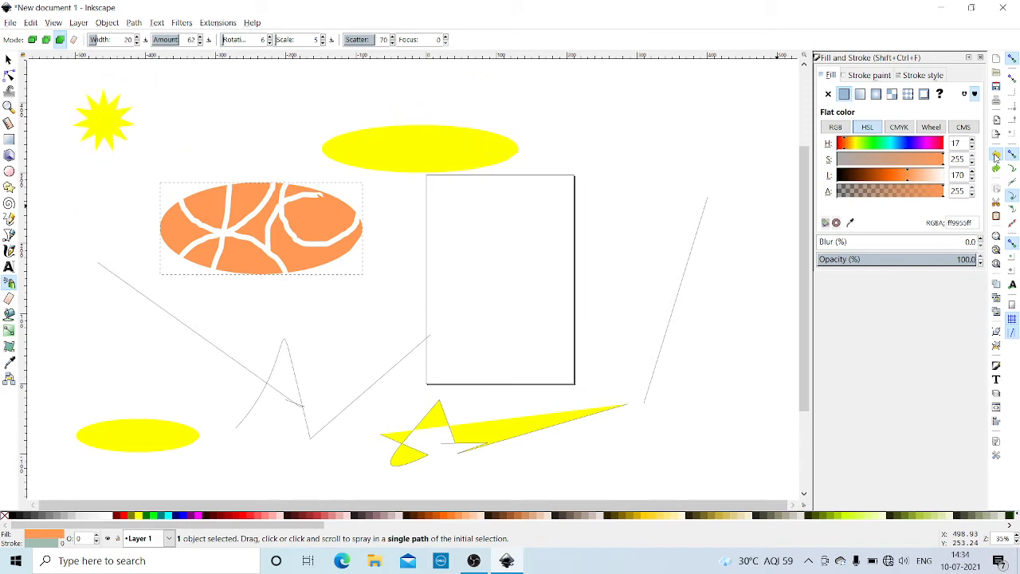
pyautogui.click(995, 155)
pyautogui.click(995, 155)
pyautogui.click(996, 156)
pyautogui.click(995, 155)
pyautogui.click(995, 155)
pyautogui.click(995, 156)
pyautogui.click(996, 156)
pyautogui.click(995, 155)
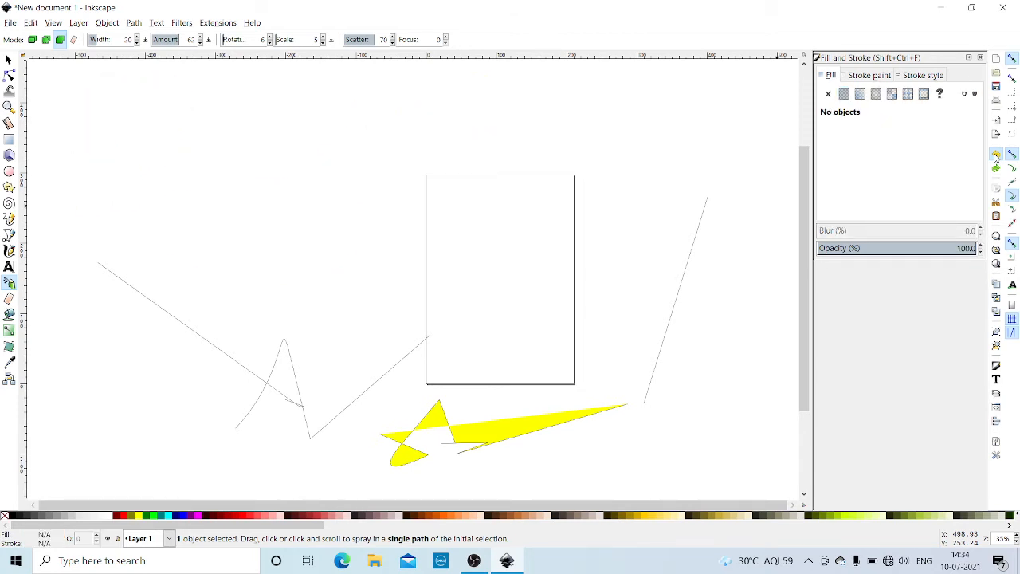
pyautogui.click(995, 155)
pyautogui.click(995, 155)
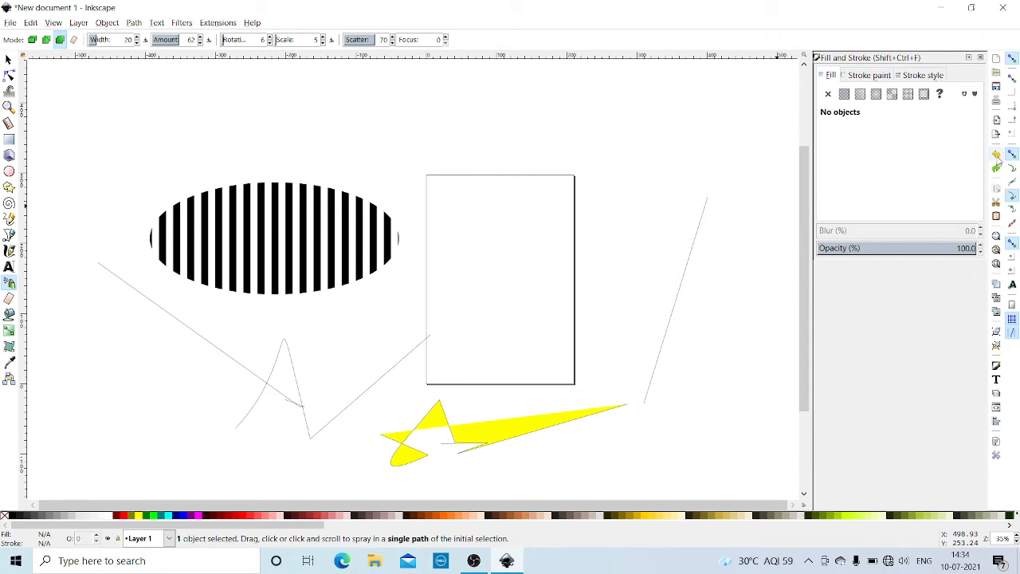
pyautogui.click(997, 157)
pyautogui.click(996, 156)
pyautogui.click(997, 156)
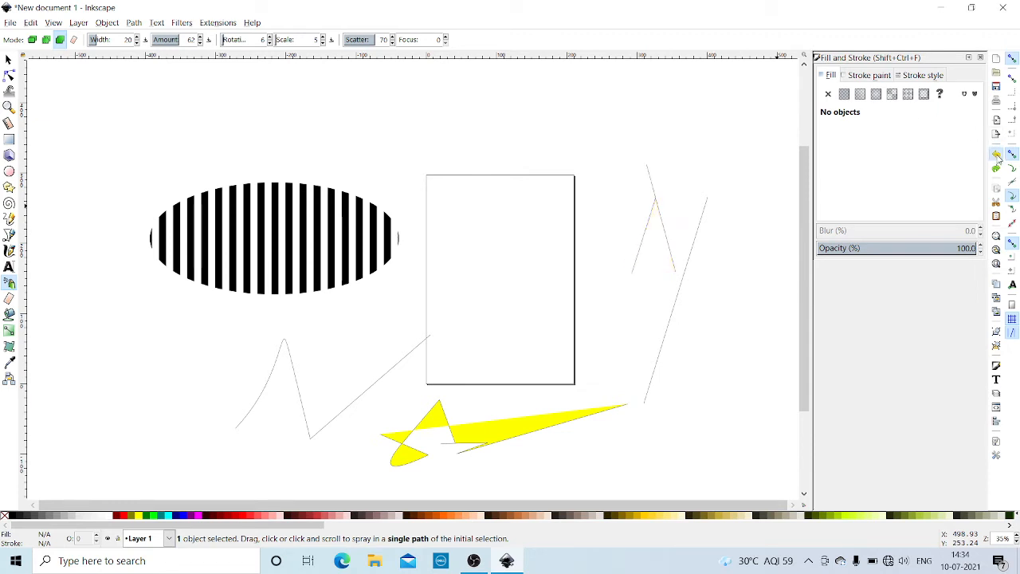
pyautogui.click(997, 156)
pyautogui.click(997, 156)
pyautogui.click(997, 156)
pyautogui.click(997, 156)
pyautogui.click(997, 156)
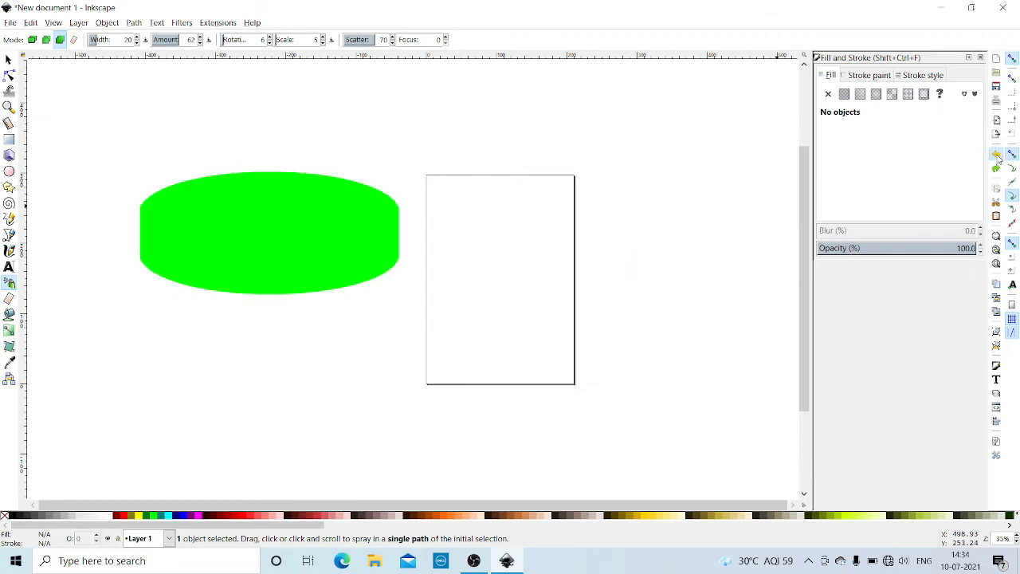
pyautogui.click(997, 156)
pyautogui.click(996, 156)
pyautogui.click(996, 156)
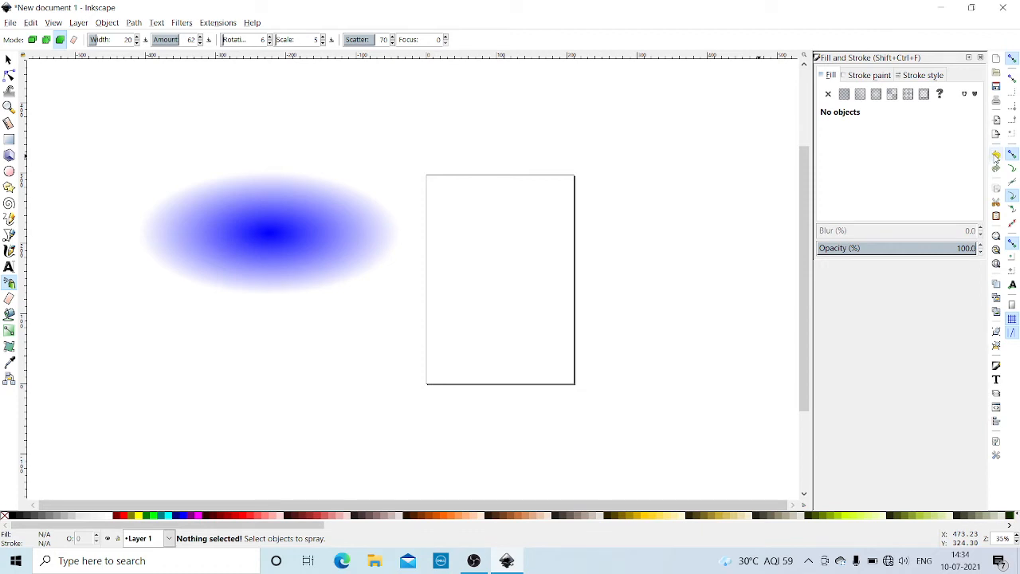
pyautogui.click(996, 155)
pyautogui.click(996, 155)
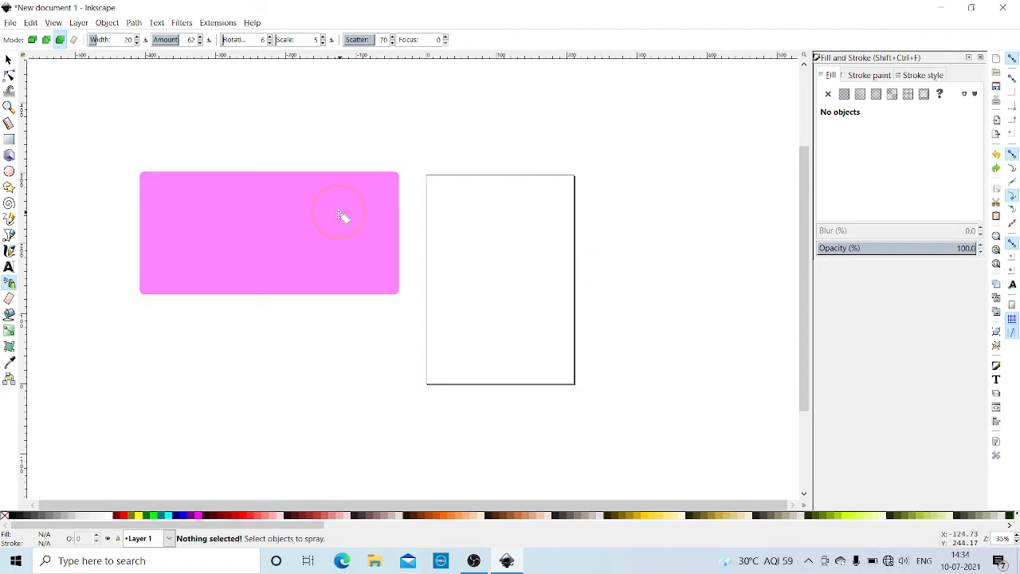
# - Select the pink rectangle and set its stroke width to 48.5 mm
pyautogui.click(908, 79)
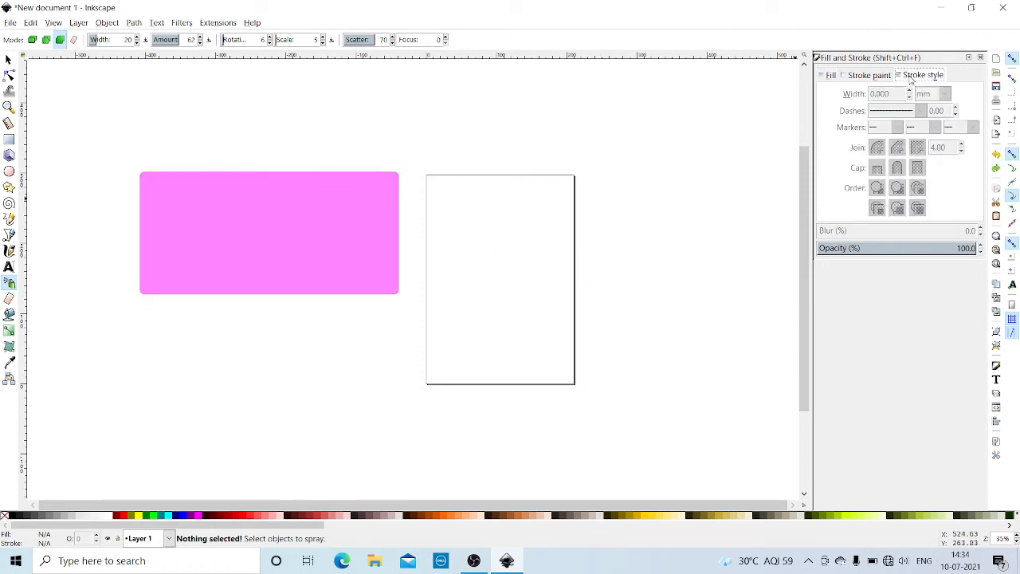
pyautogui.click(871, 76)
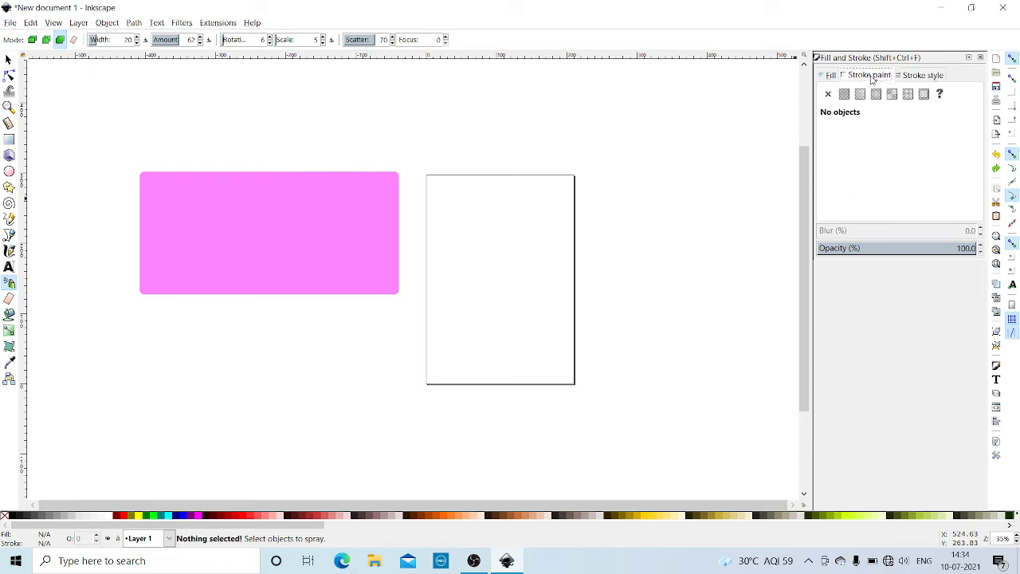
pyautogui.click(8, 60)
pyautogui.click(266, 236)
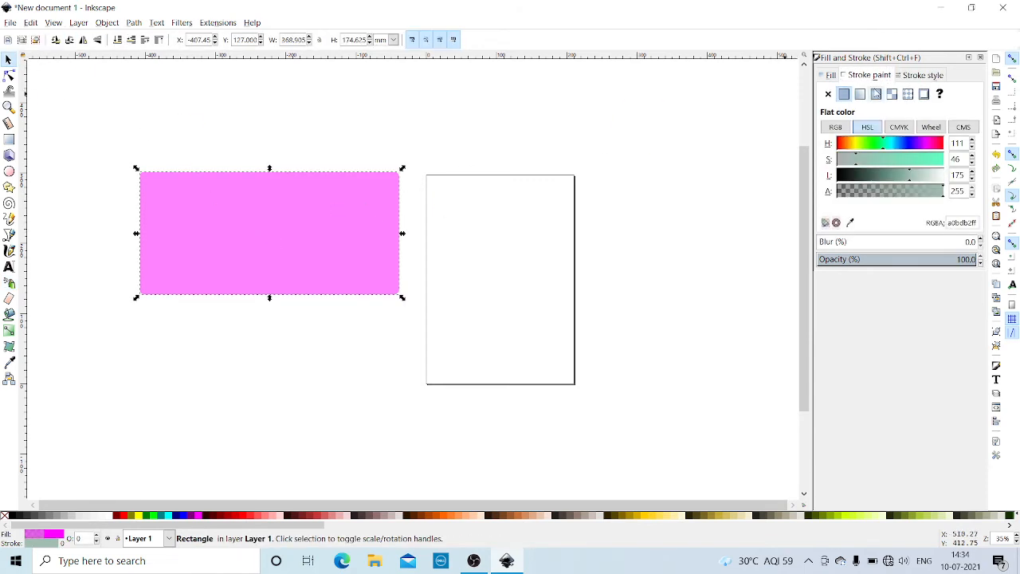
pyautogui.click(924, 75)
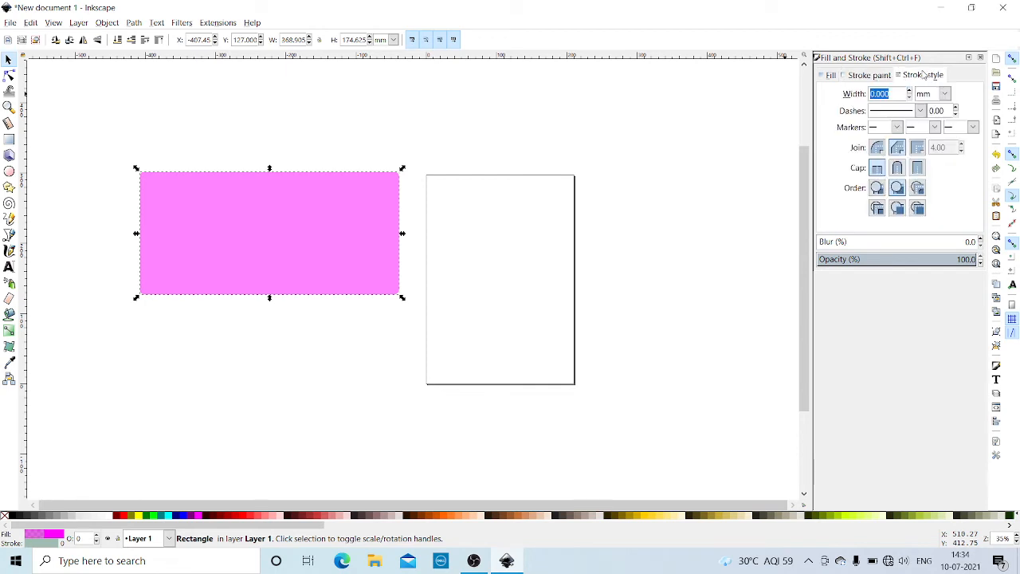
pyautogui.click(921, 112)
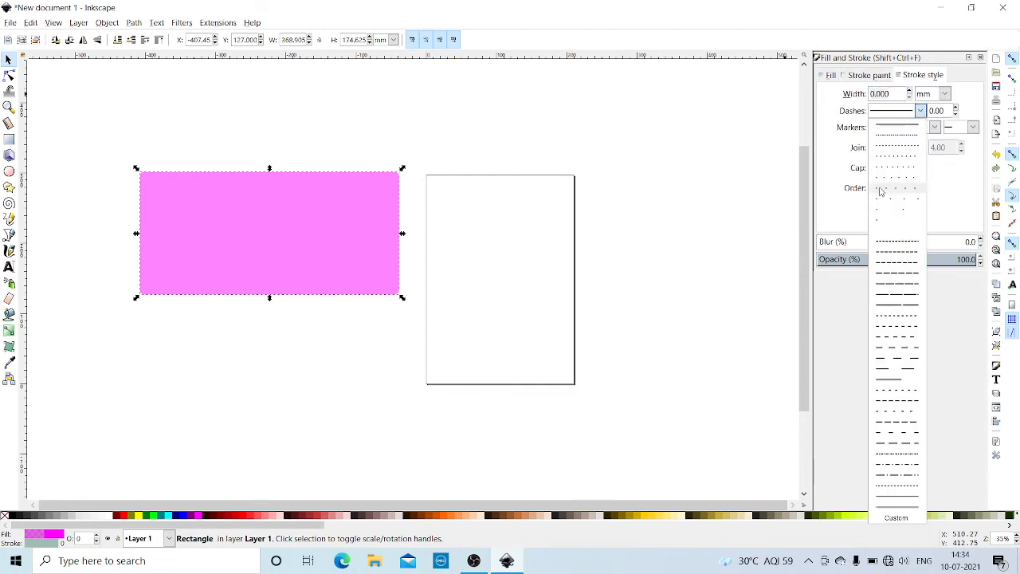
pyautogui.click(903, 170)
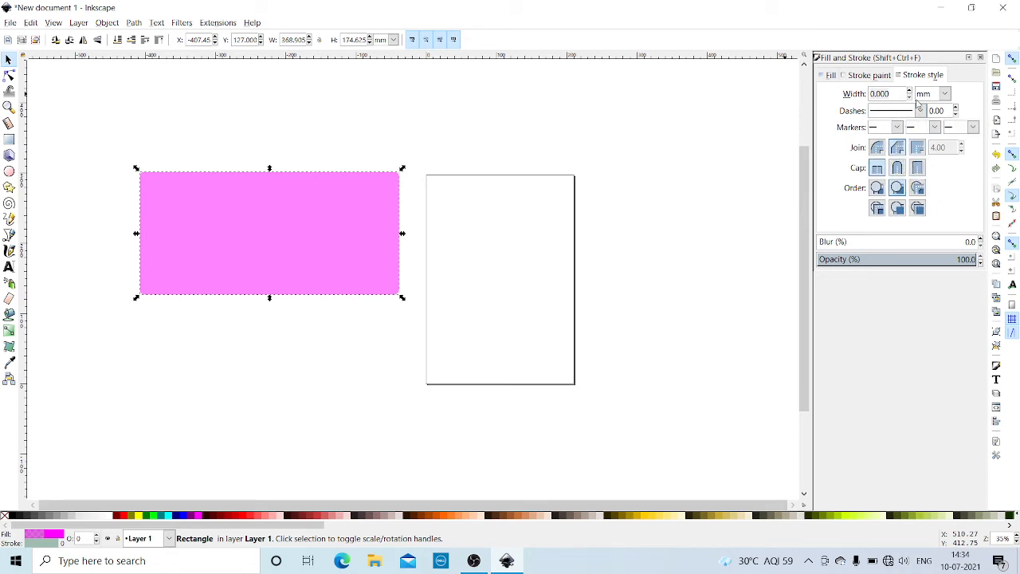
pyautogui.moveTo(910, 90); pyautogui.dragTo(911, 94)
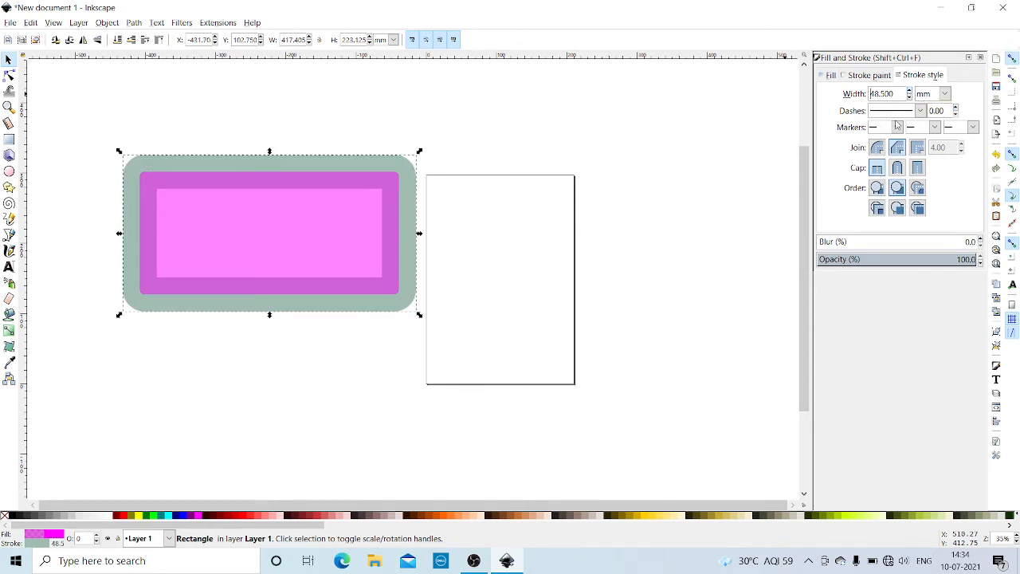
# - Give the rectangle's stroke a short dash pattern and recolor its fill pale pink with the Paint Bucket tool active
pyautogui.click(921, 111)
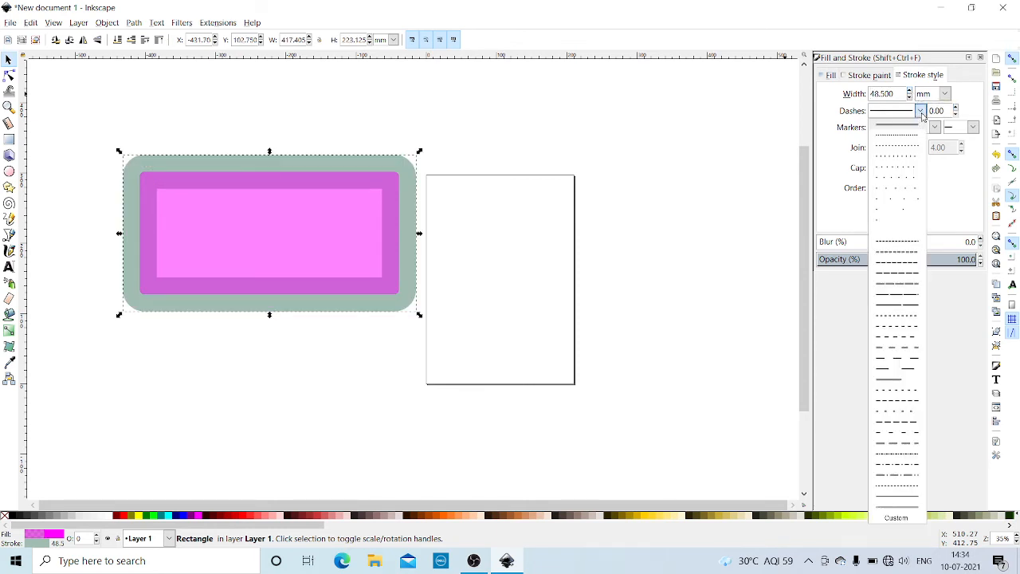
pyautogui.click(914, 136)
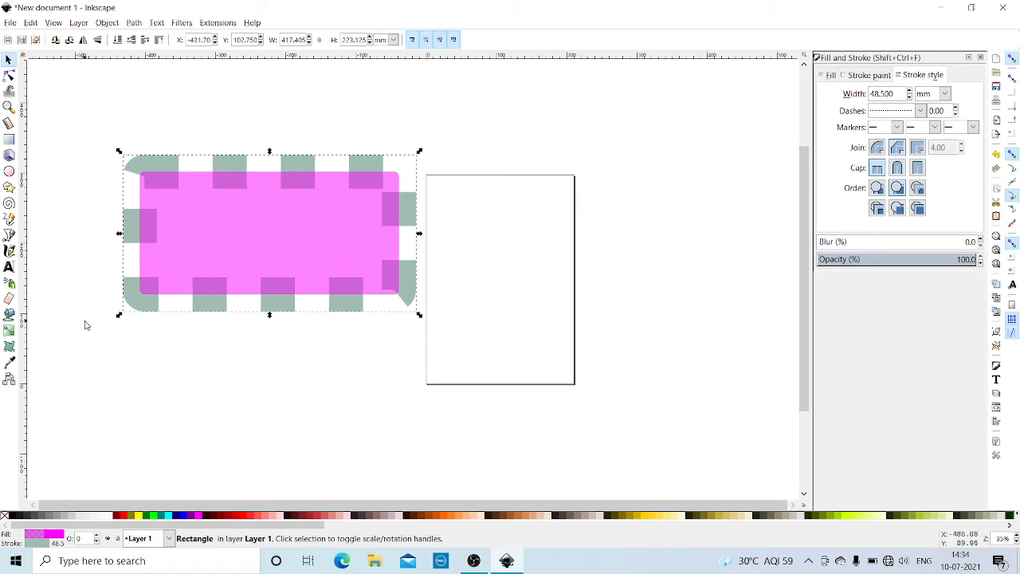
pyautogui.click(10, 314)
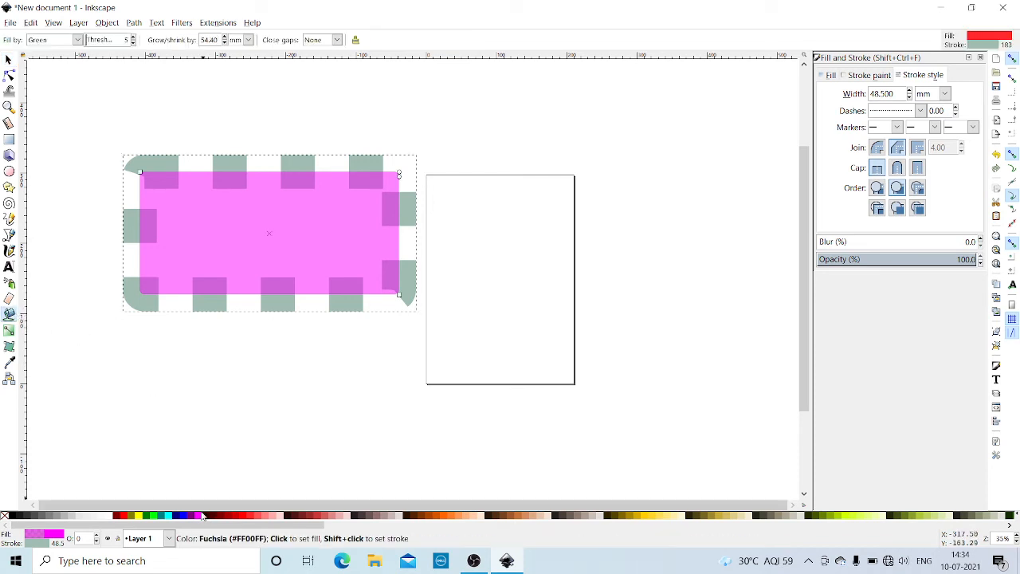
pyautogui.click(280, 518)
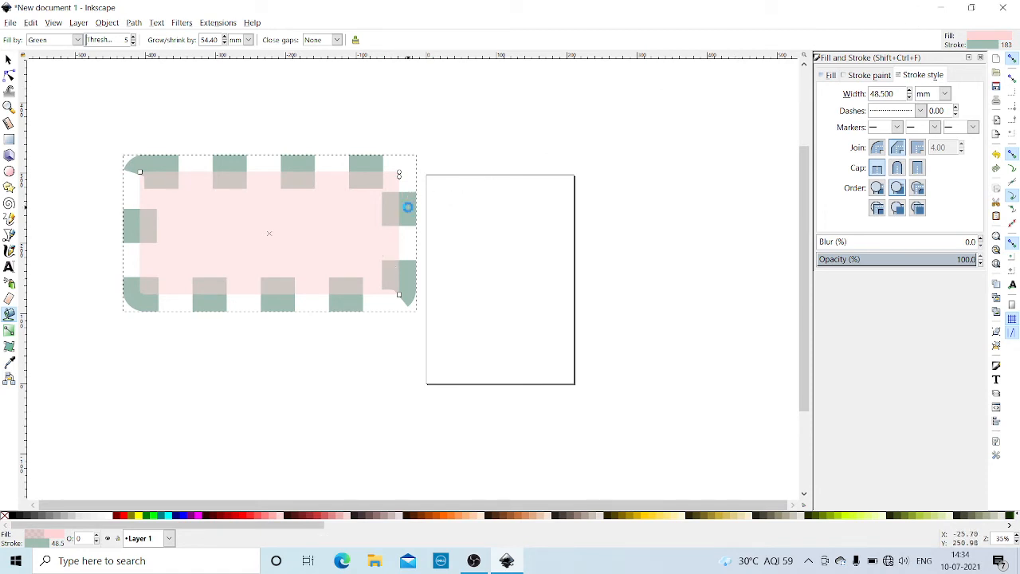
# - Try bucket-filling a dash on the rectangle's right edge and the blank page, and undo the fill
pyautogui.click(407, 207)
pyautogui.click(511, 211)
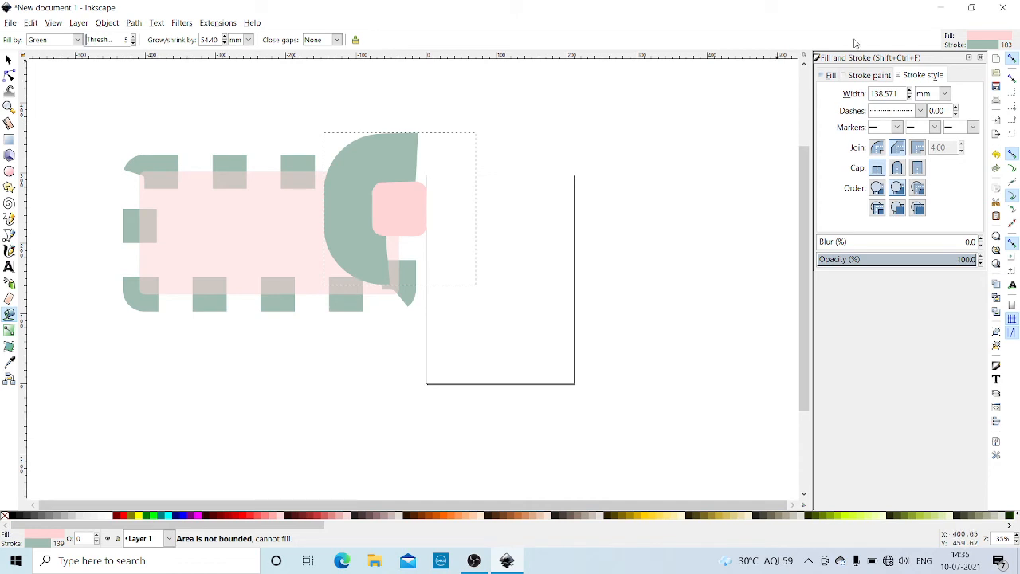
pyautogui.click(995, 154)
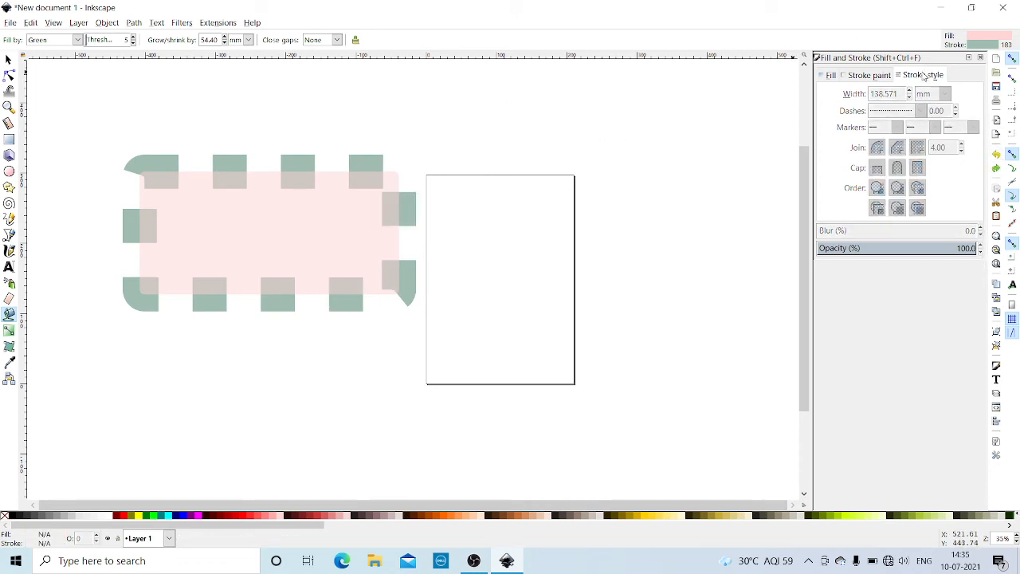
# - Try bucket-filling the pale pink rectangle and the page area, and undo back to the solid-bordered rectangle
pyautogui.click(872, 76)
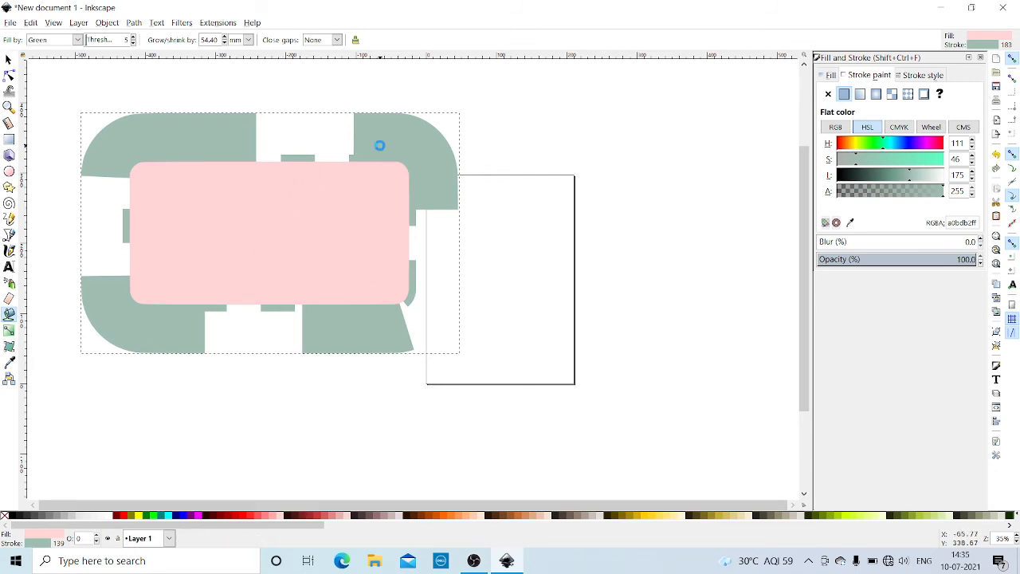
pyautogui.click(495, 301)
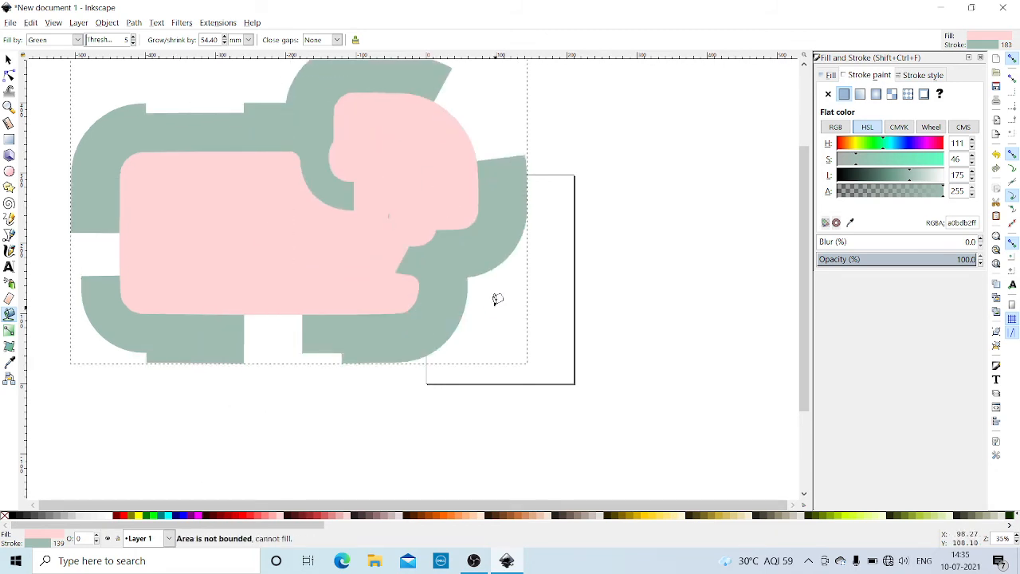
pyautogui.click(996, 157)
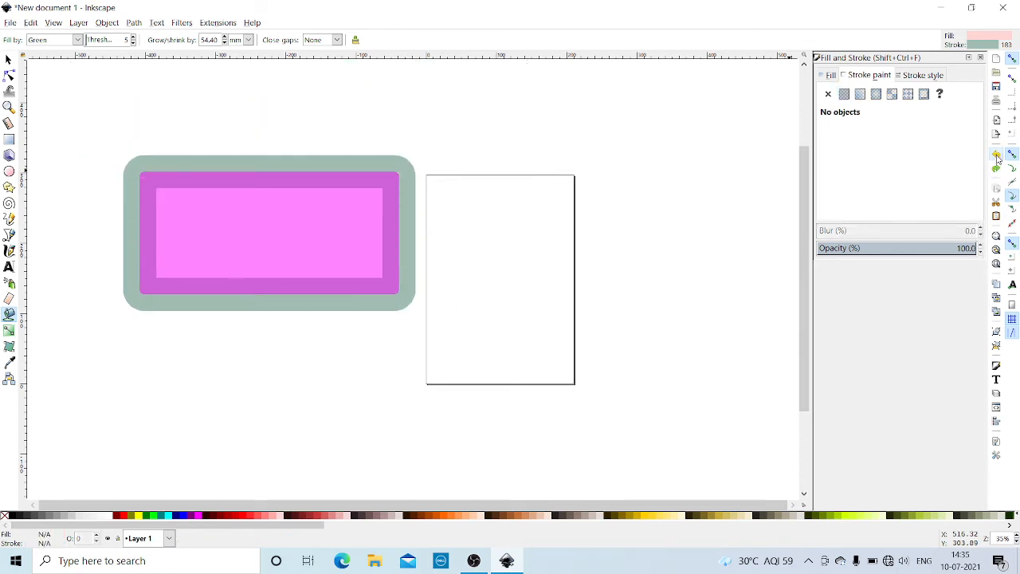
# - Bucket-fill the rectangle's interior twice in pale pink and recolor the newest fill lime (#00FF00)
pyautogui.click(924, 75)
pyautogui.click(313, 253)
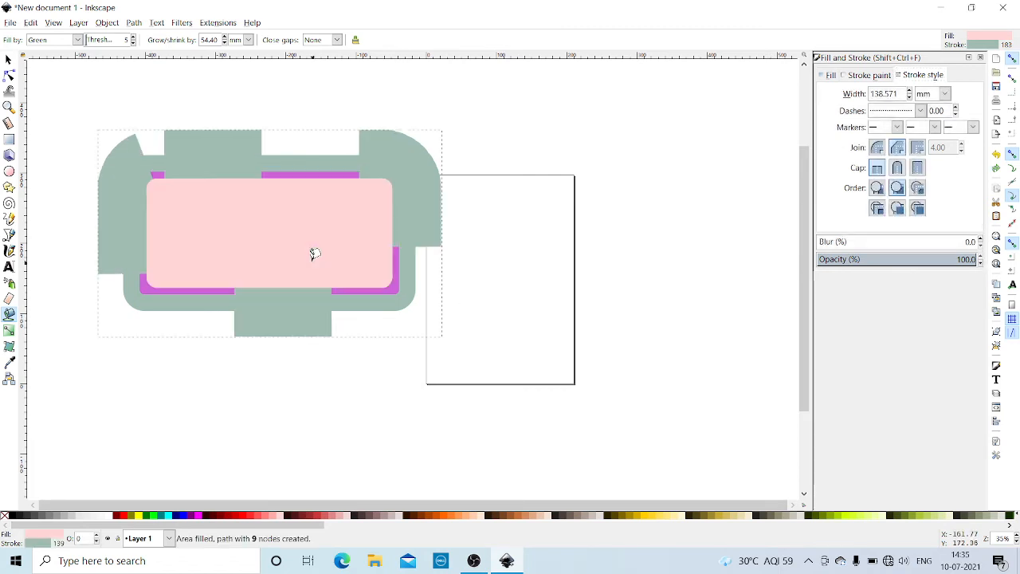
pyautogui.click(261, 224)
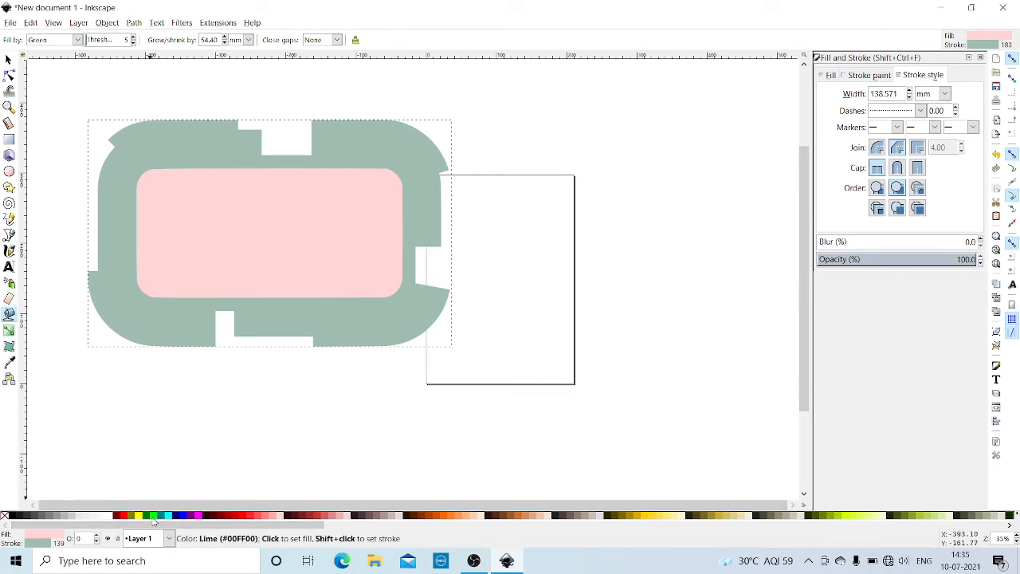
pyautogui.click(154, 515)
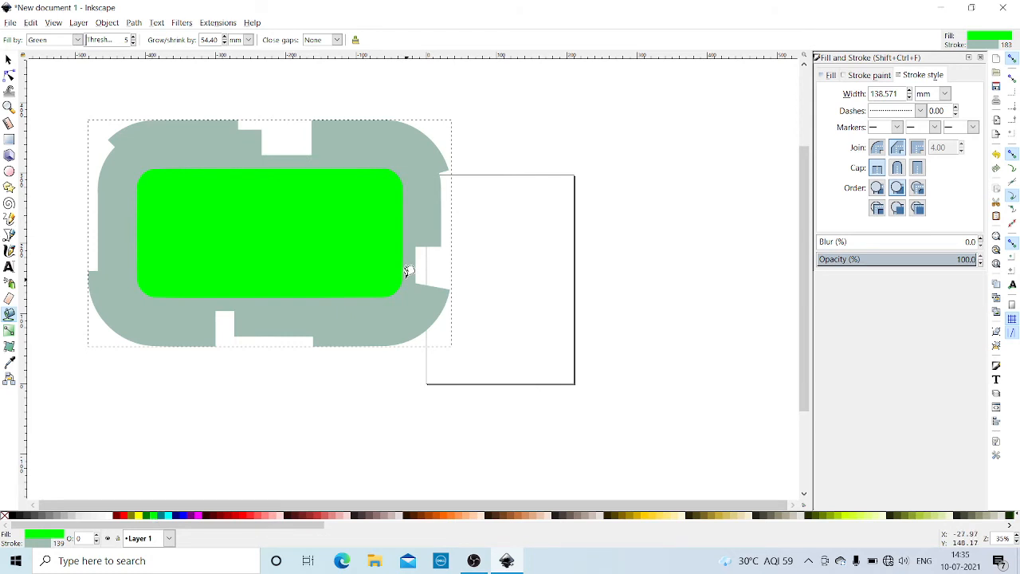
pyautogui.click(432, 268)
# - Try a radial gradient, a linear gradient and the Stripes 1:1 pattern as the filled path's fill
pyautogui.click(830, 75)
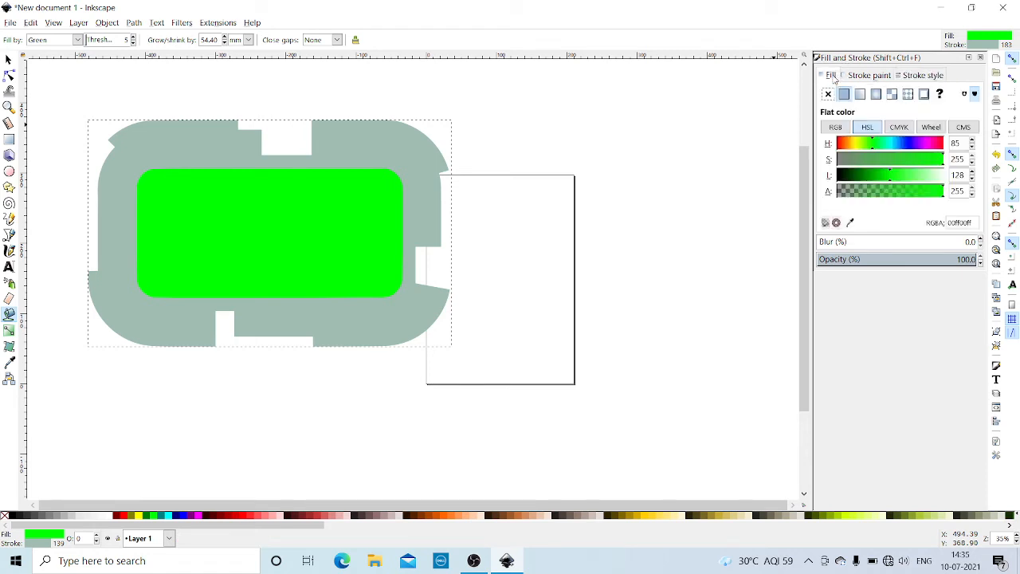
pyautogui.click(875, 94)
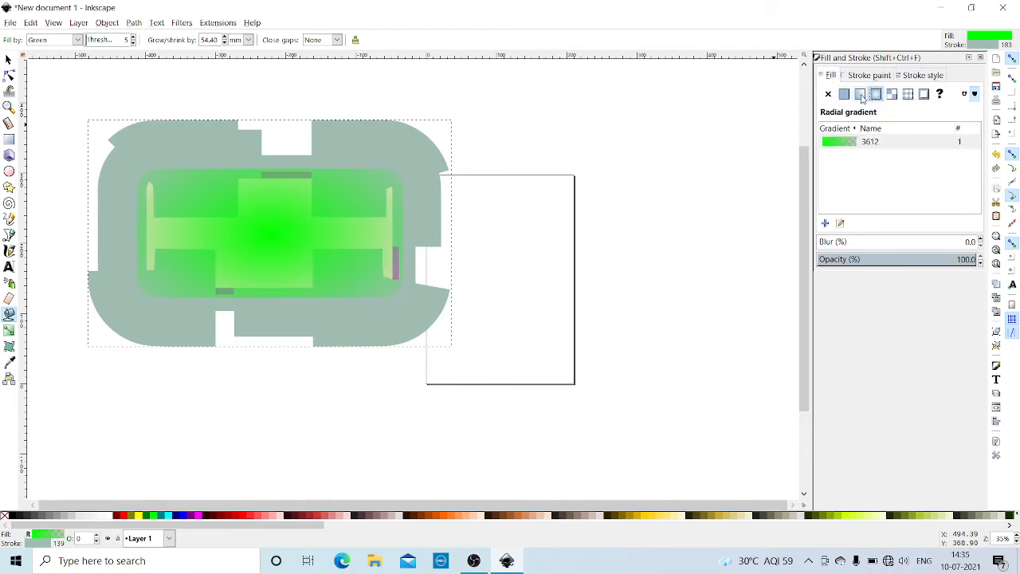
pyautogui.click(859, 95)
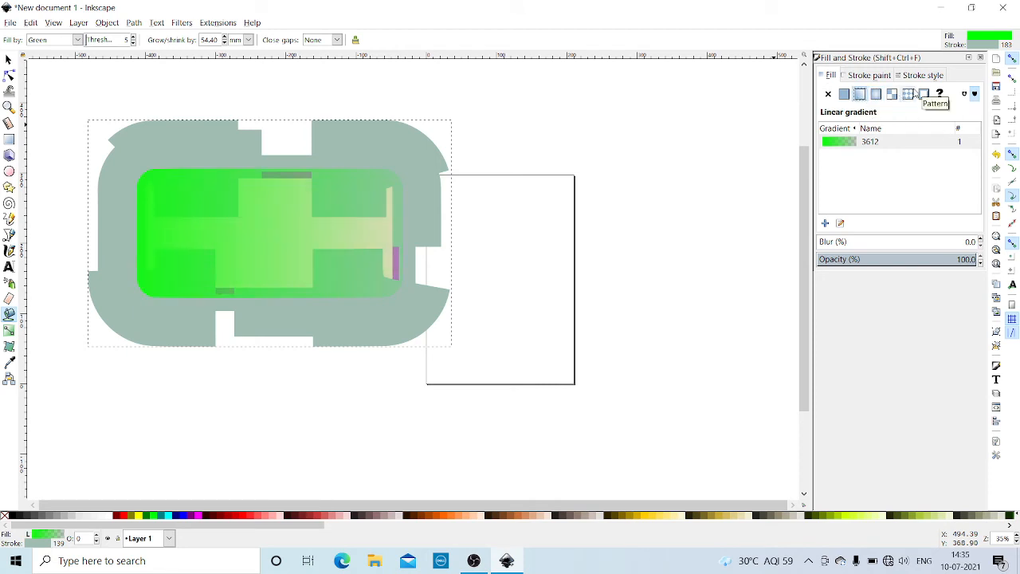
pyautogui.click(907, 94)
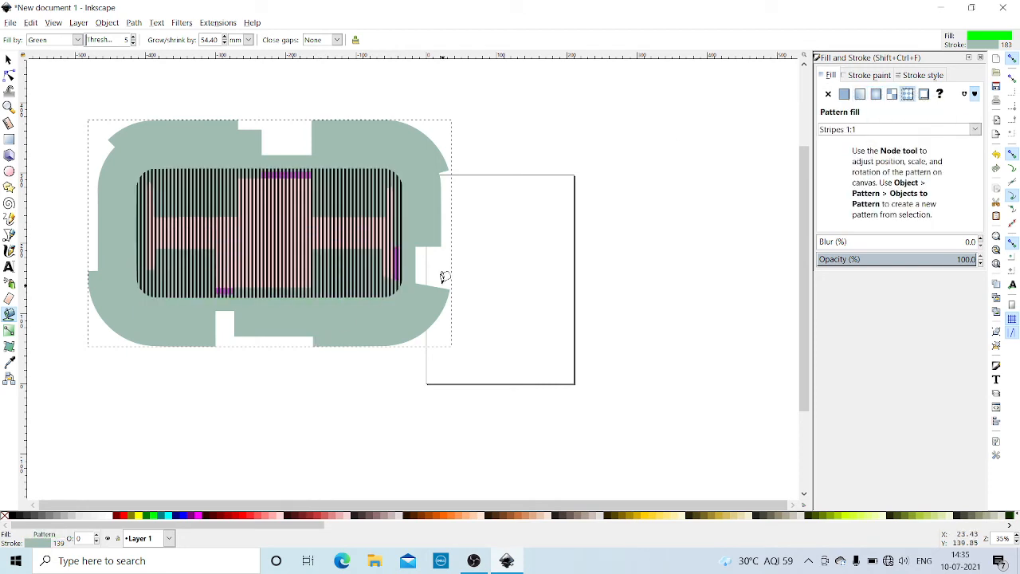
pyautogui.click(441, 278)
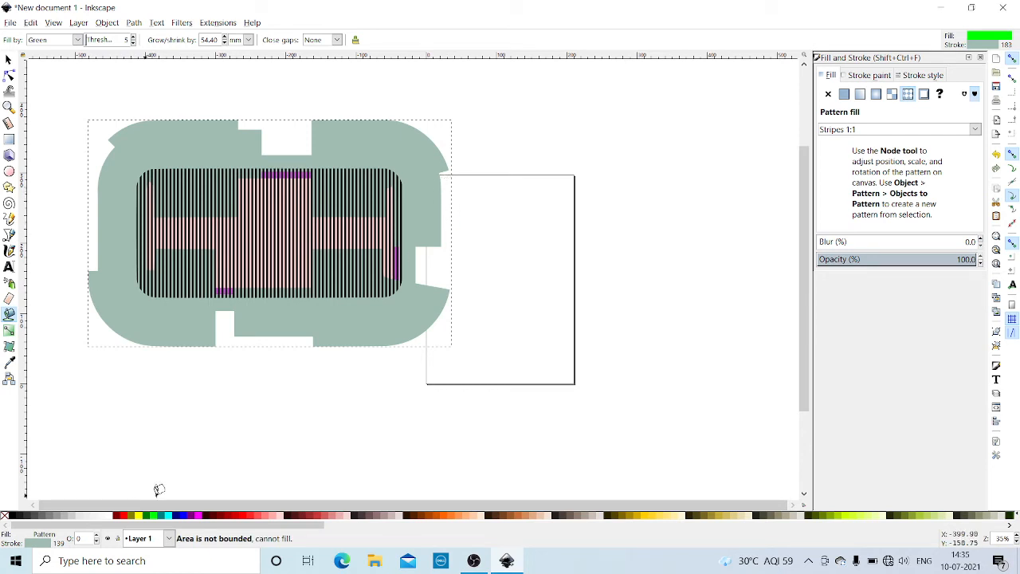
# - Recolor the filled path green (#008000) and bucket-fill its surrounding grey-green border
pyautogui.click(149, 516)
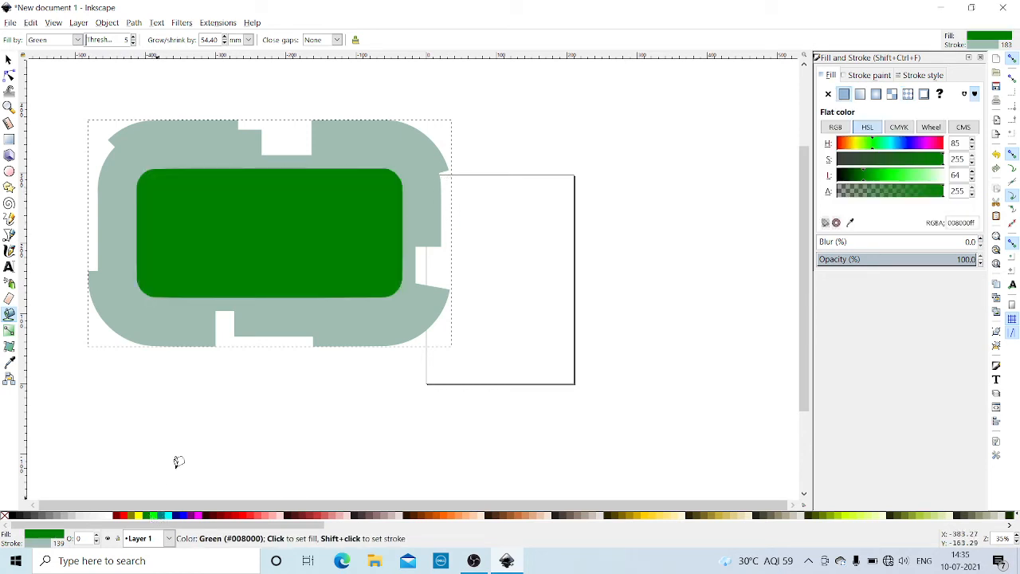
pyautogui.click(419, 281)
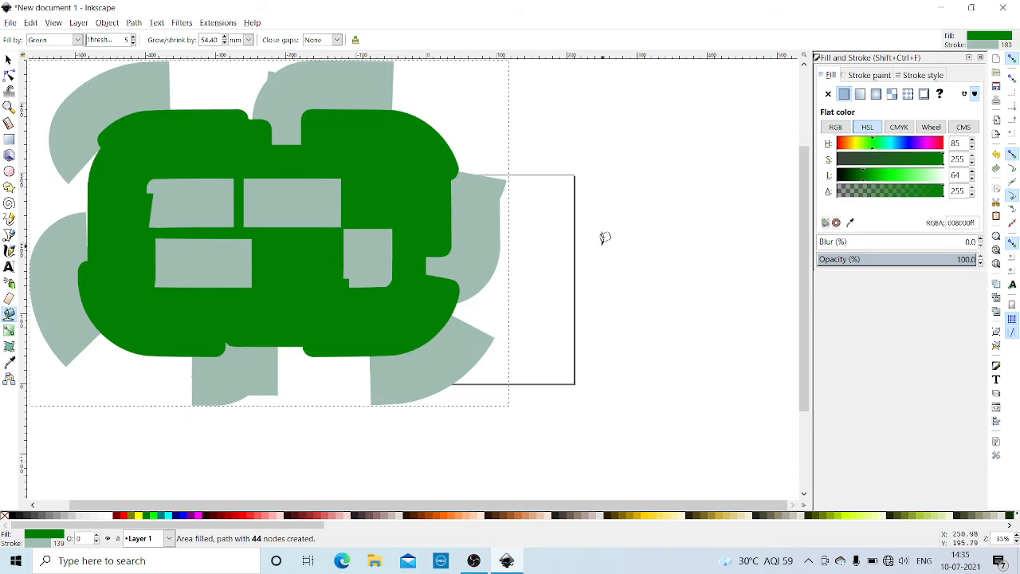
pyautogui.click(604, 237)
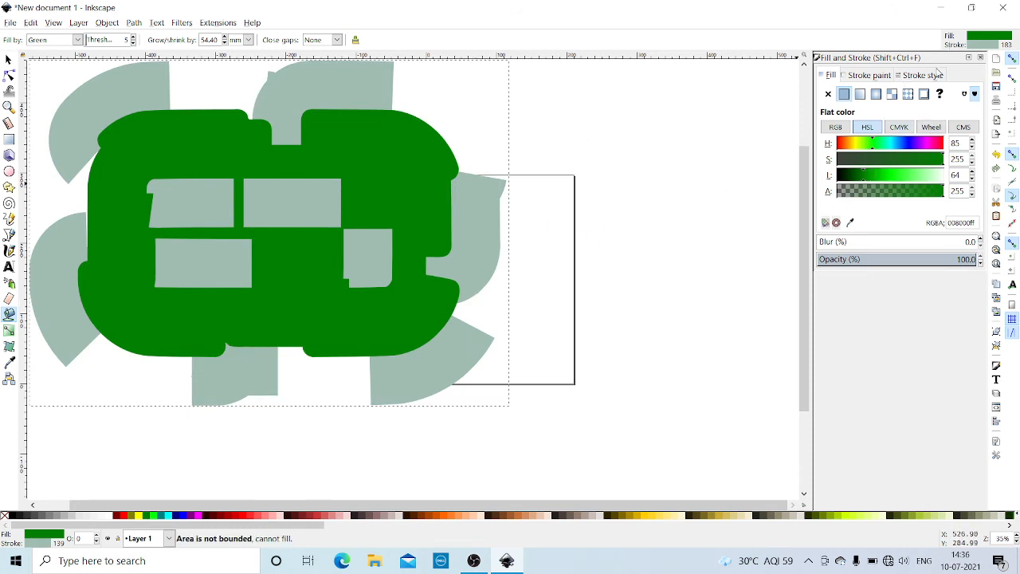
# - Set a small arrow as the green path's mid marker and bucket-fill an area of the enlarged result
pyautogui.click(937, 74)
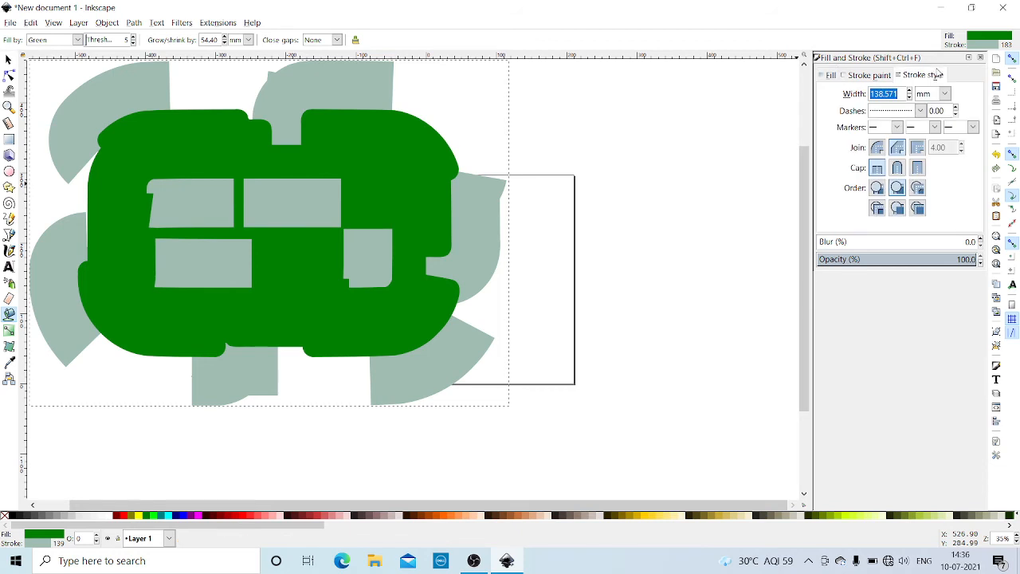
pyautogui.click(926, 127)
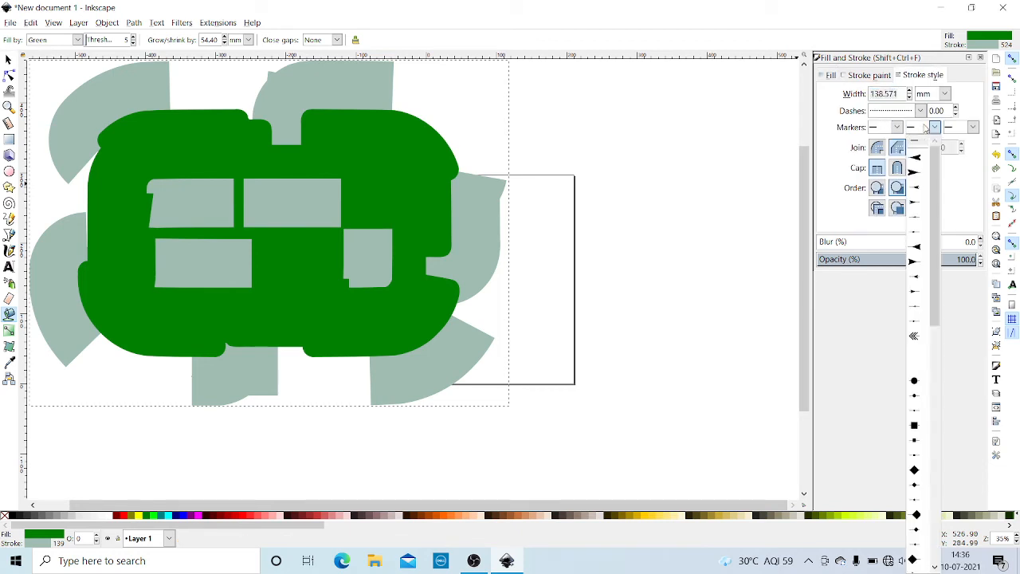
pyautogui.click(914, 188)
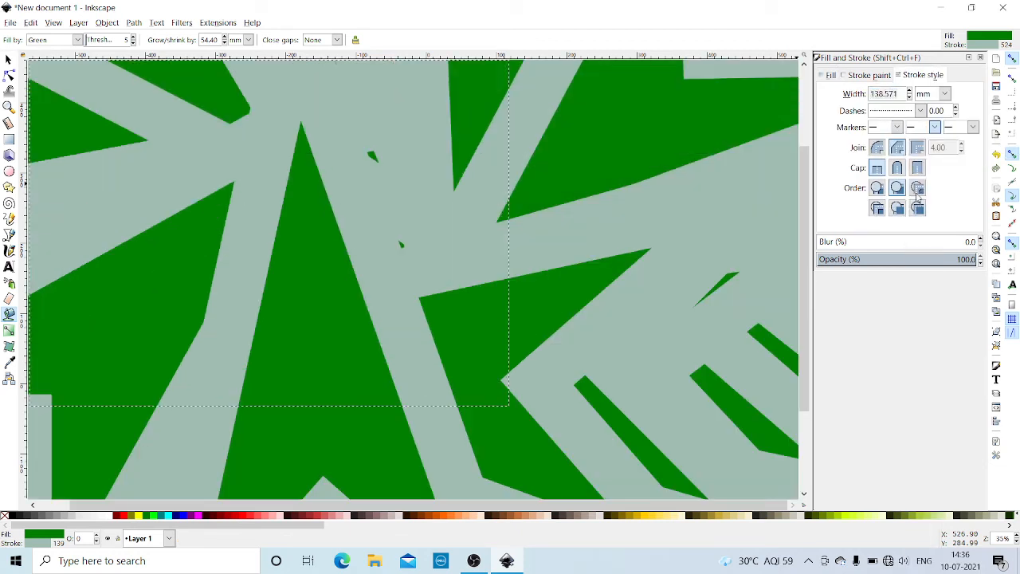
pyautogui.click(606, 165)
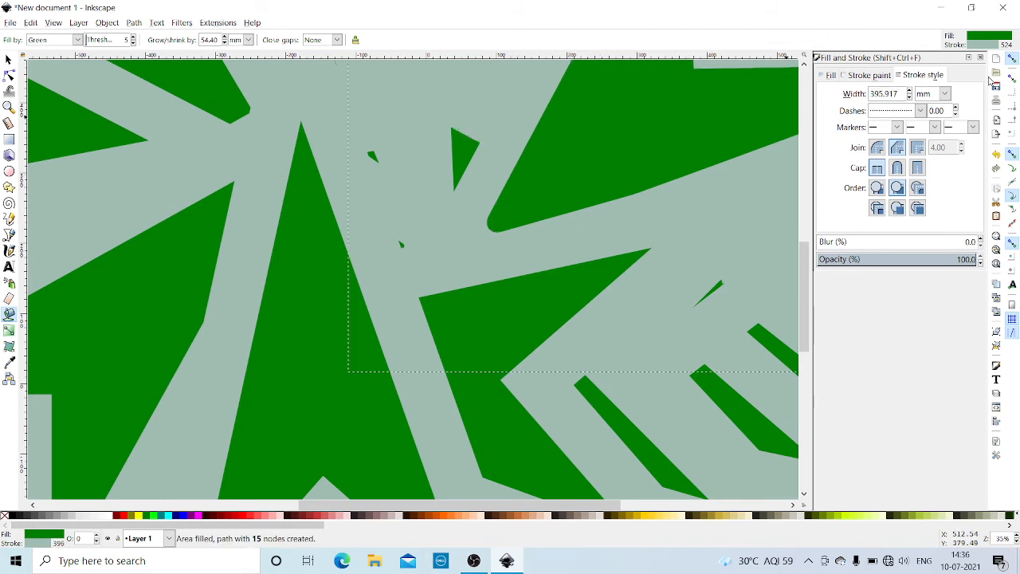
# - Undo the marker, bucket fills, fill changes, dash pattern and most of the stroke widening on the pink rectangle
pyautogui.click(996, 155)
pyautogui.click(996, 156)
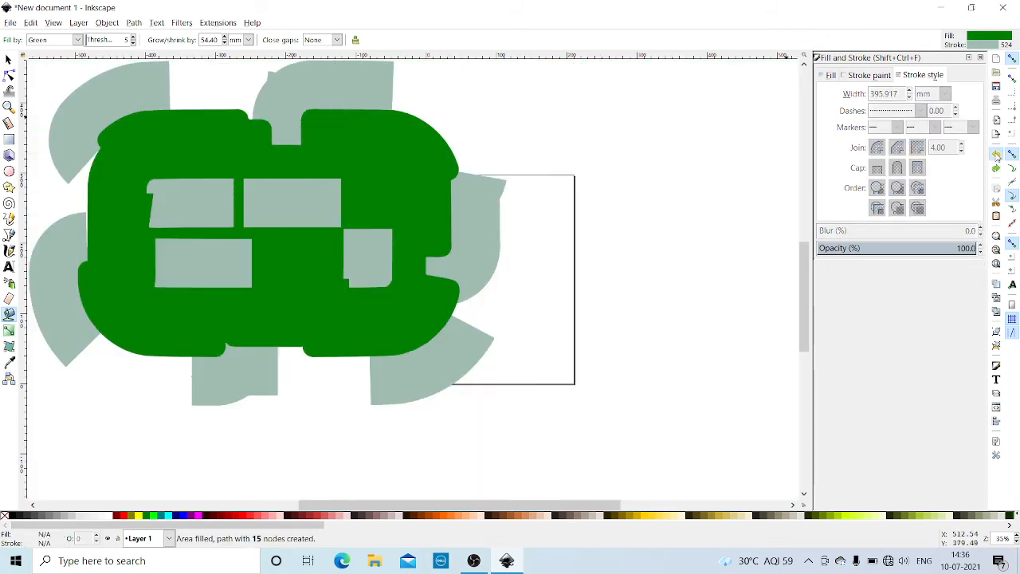
pyautogui.click(996, 156)
pyautogui.click(996, 155)
pyautogui.click(996, 155)
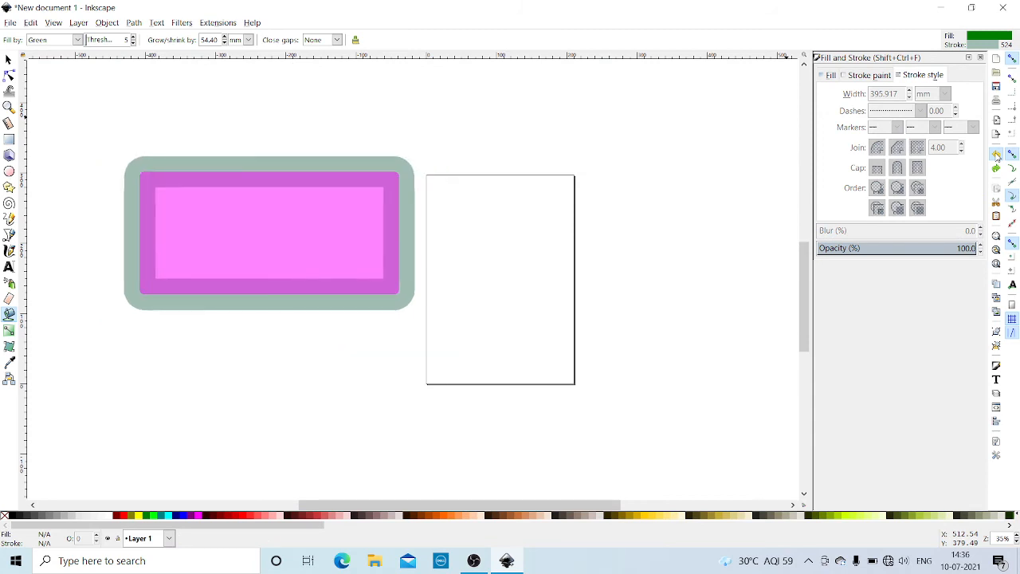
pyautogui.click(996, 155)
pyautogui.click(996, 155)
pyautogui.click(996, 155)
pyautogui.click(996, 156)
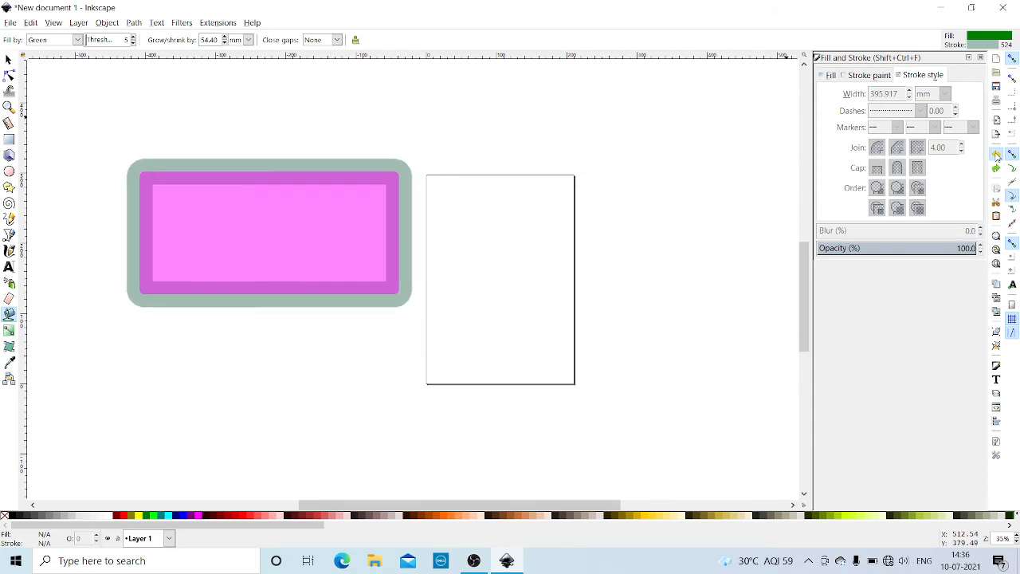
pyautogui.click(996, 156)
pyautogui.click(996, 156)
pyautogui.click(996, 155)
pyautogui.click(996, 156)
pyautogui.click(996, 155)
pyautogui.click(996, 155)
pyautogui.click(996, 155)
pyautogui.click(996, 155)
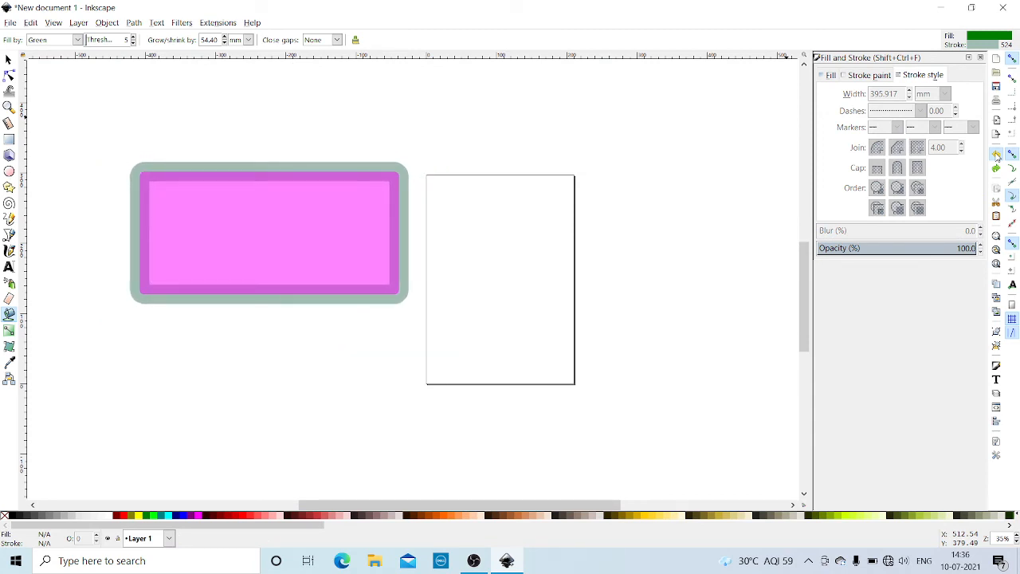
pyautogui.click(996, 156)
pyautogui.click(996, 156)
pyautogui.click(996, 156)
pyautogui.click(996, 156)
pyautogui.click(996, 155)
pyautogui.click(996, 155)
pyautogui.click(996, 156)
pyautogui.click(996, 156)
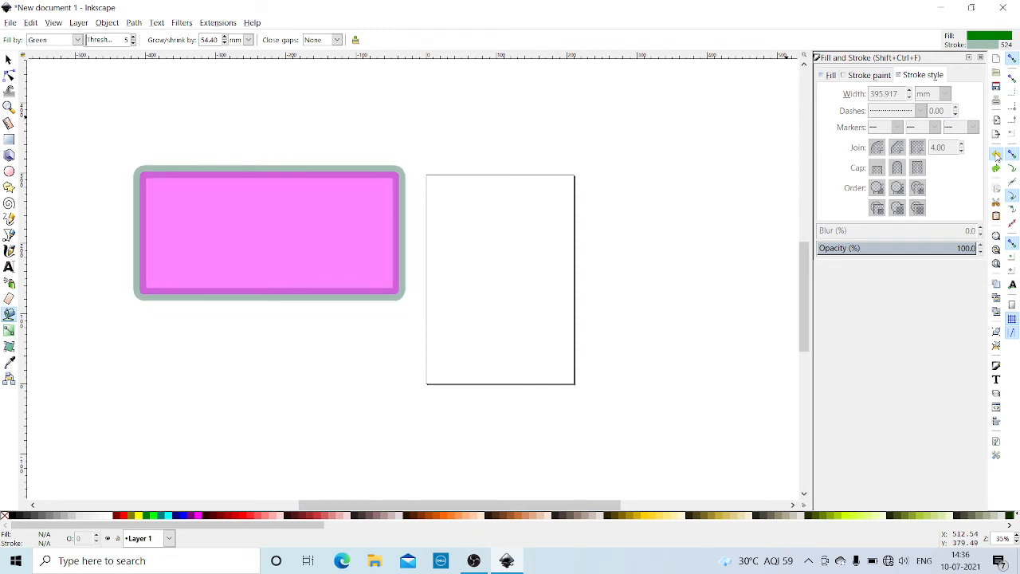
pyautogui.click(996, 155)
pyautogui.click(996, 156)
pyautogui.click(996, 155)
pyautogui.click(996, 155)
pyautogui.click(996, 155)
pyautogui.click(996, 155)
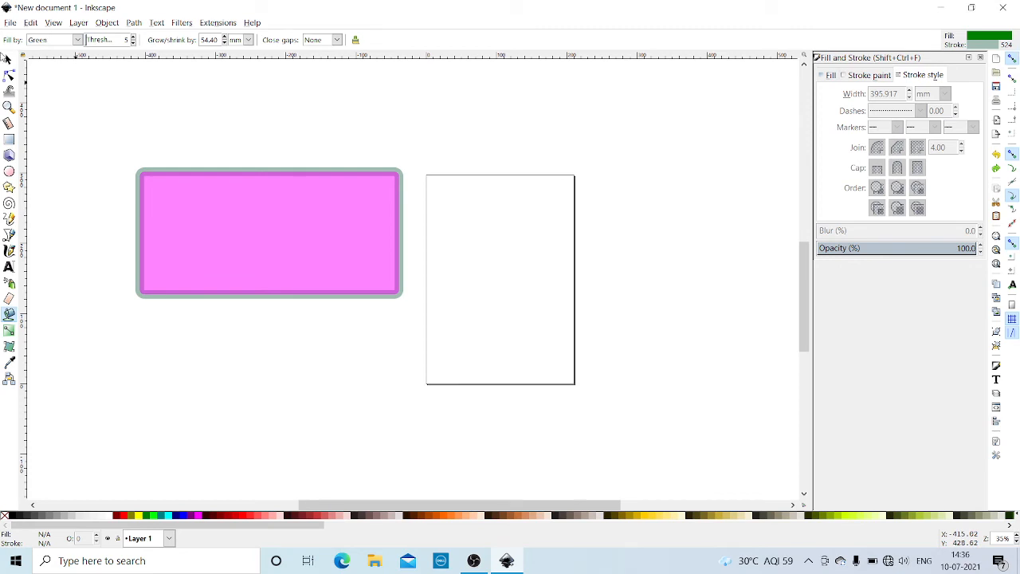
# - Select the pink rectangle with the Selector, give its stroke a short dash pattern, and reselect it
pyautogui.click(8, 60)
pyautogui.click(186, 195)
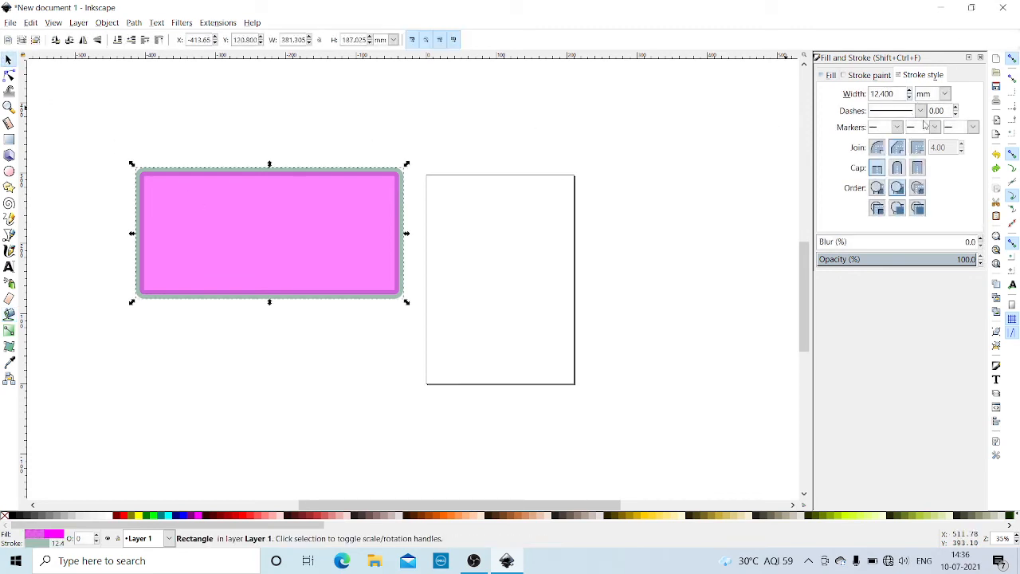
pyautogui.click(921, 111)
pyautogui.click(915, 135)
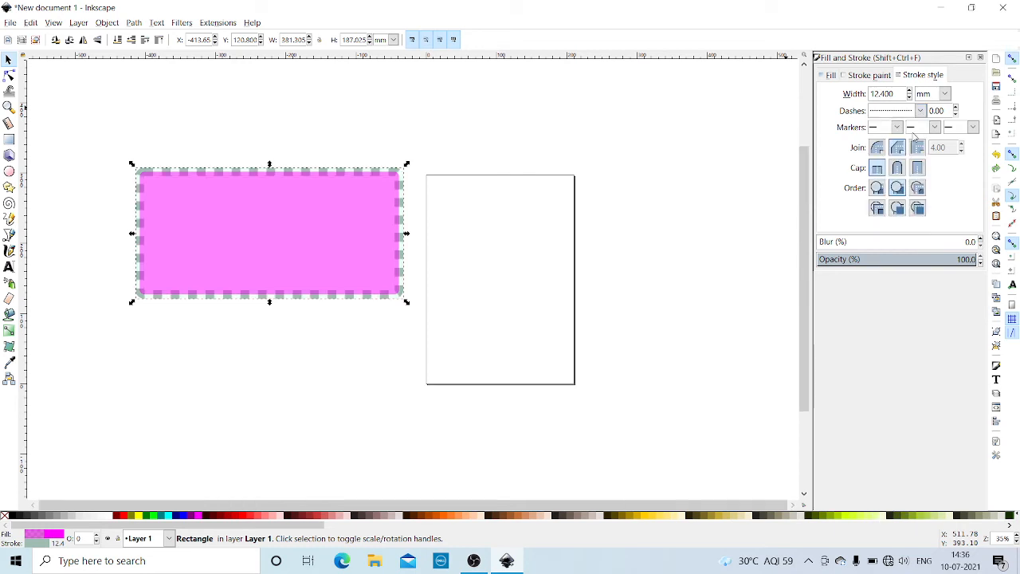
pyautogui.click(181, 407)
pyautogui.click(254, 223)
# - Activate the Paint Bucket tool and set the dashed rectangle's fill to lime (#00FF00)
pyautogui.click(9, 315)
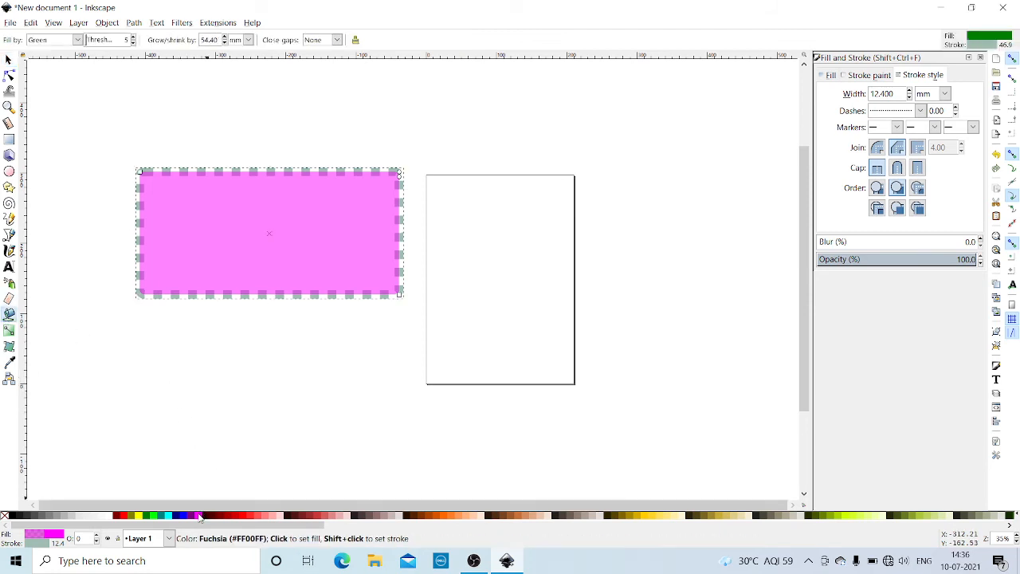
pyautogui.click(200, 518)
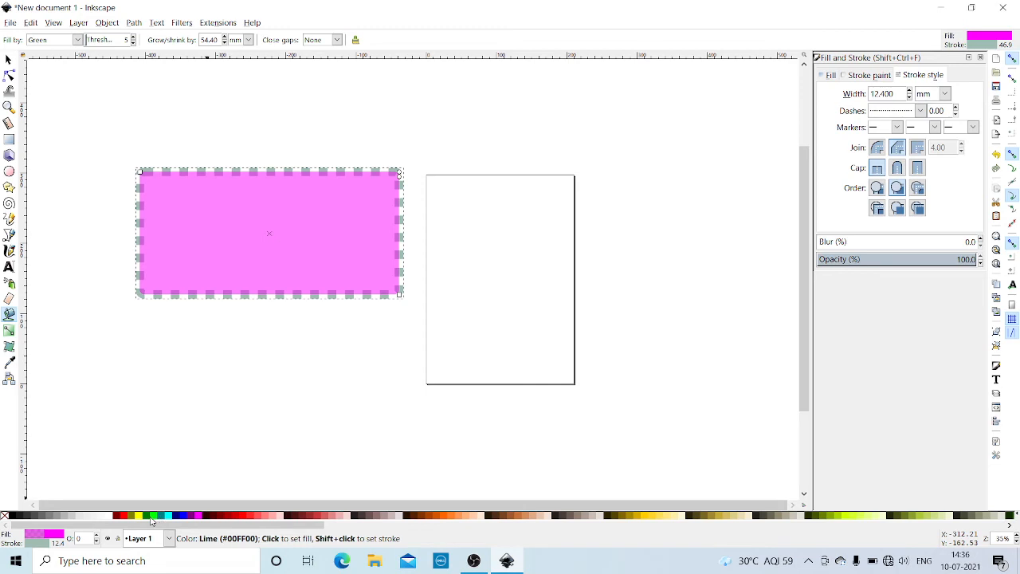
pyautogui.click(152, 518)
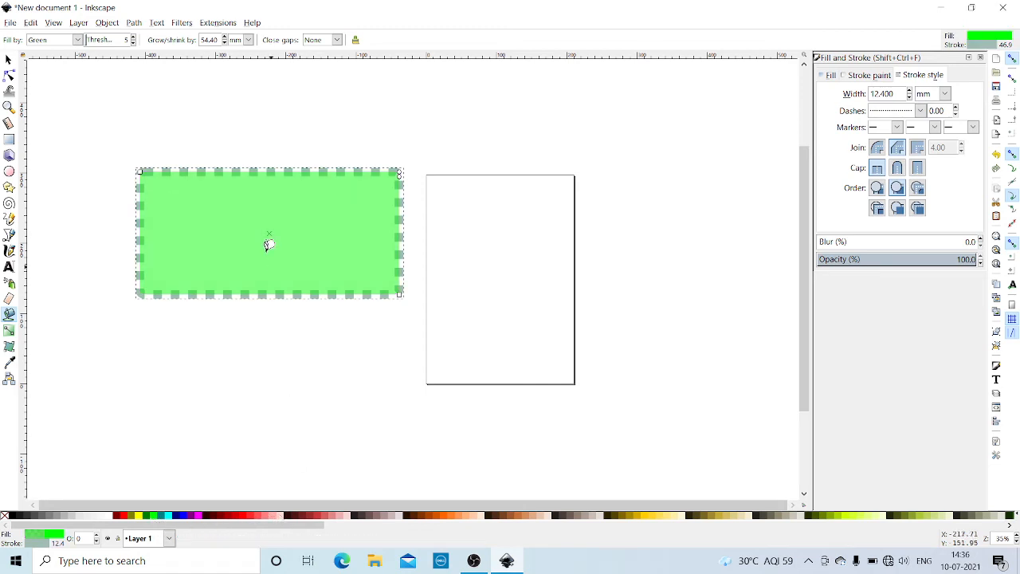
# - Give the green rectangle's stroke a dash pattern with longer dashes
pyautogui.click(262, 349)
pyautogui.click(266, 333)
pyautogui.click(921, 111)
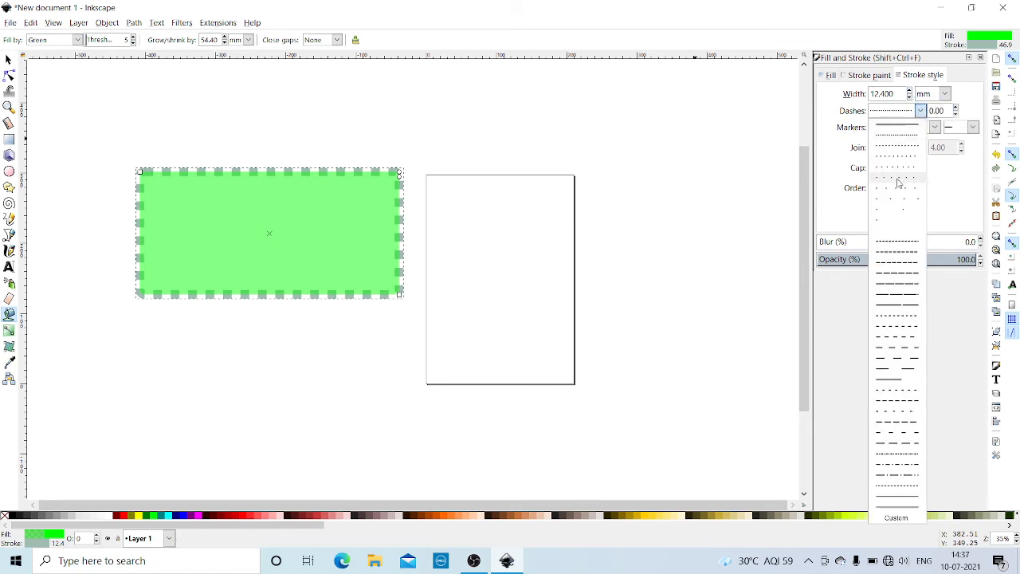
pyautogui.click(899, 249)
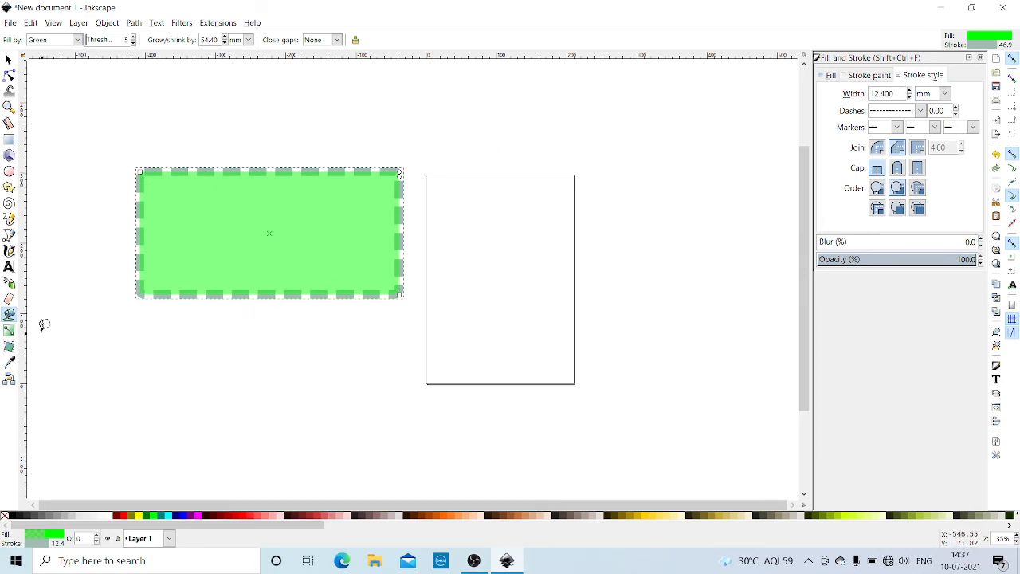
# - Paint Bucket the dashed rectangle's interior and set the resulting shape's fill to fuchsia (#FF00FF)
pyautogui.click(9, 314)
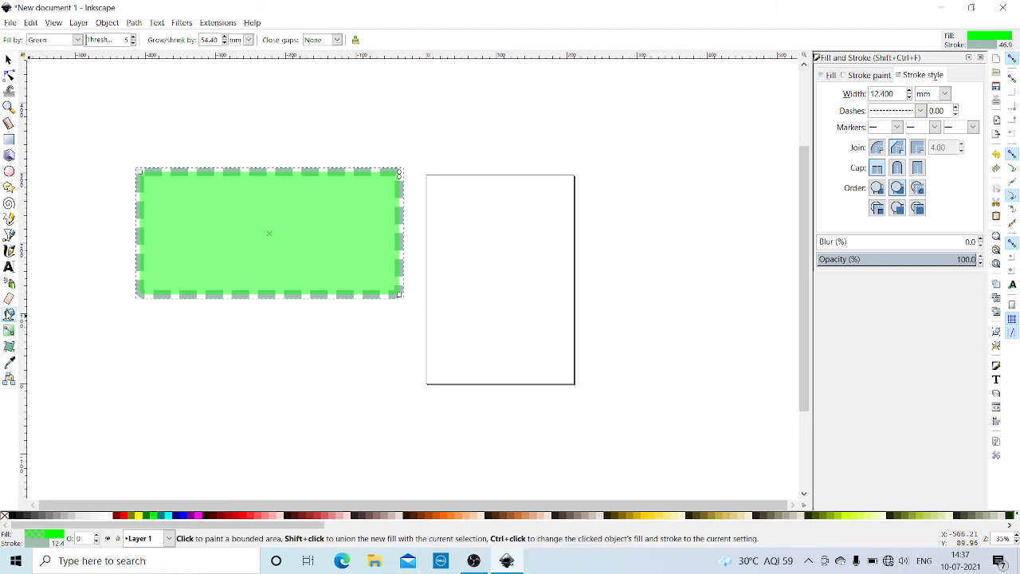
pyautogui.click(283, 257)
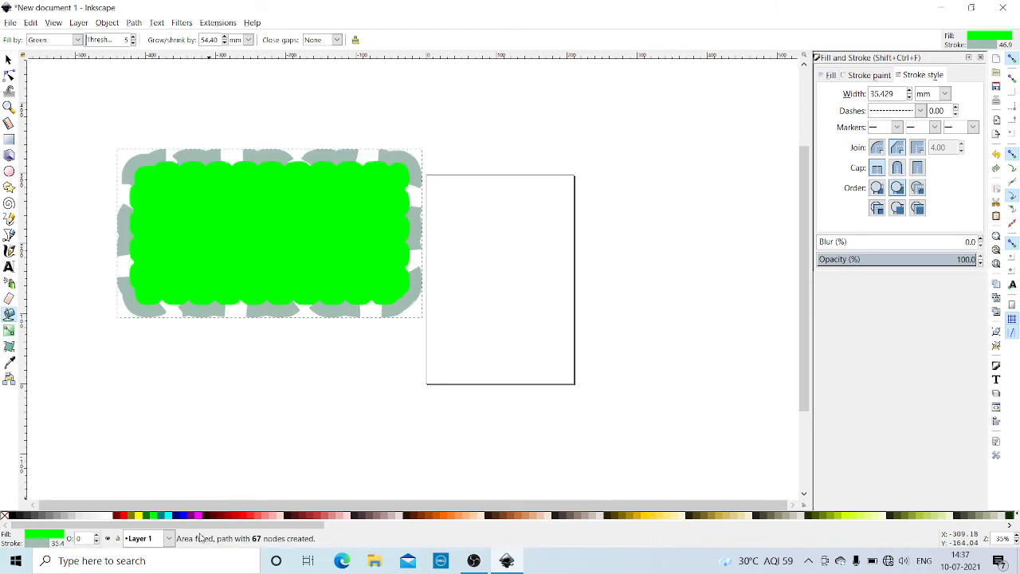
pyautogui.click(201, 519)
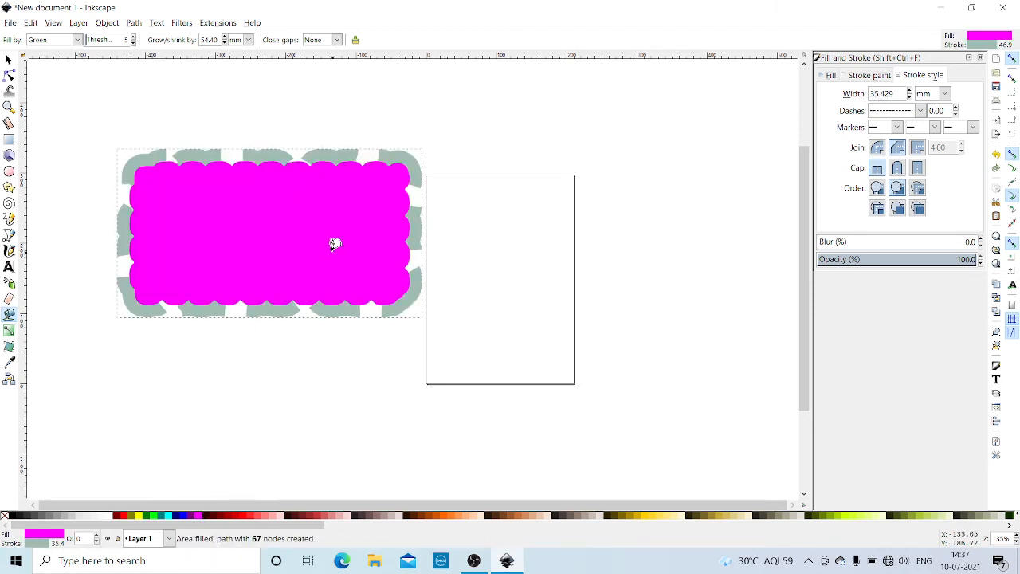
pyautogui.click(334, 243)
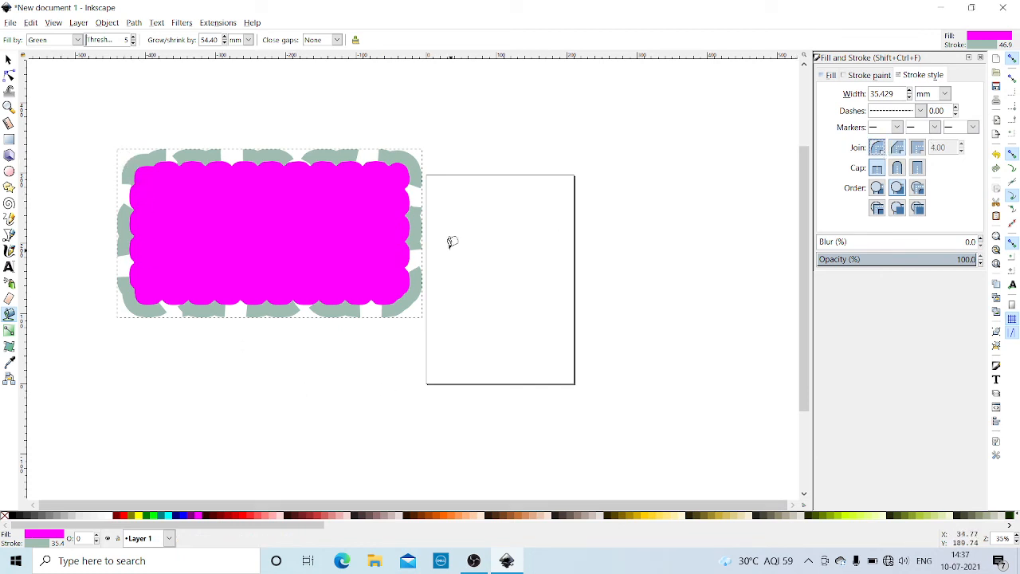
# - Try several paint orders on the fuchsia shape, alternating the stroke in front of and behind the fill, ending with Fill, Markers, Stroke
pyautogui.click(877, 187)
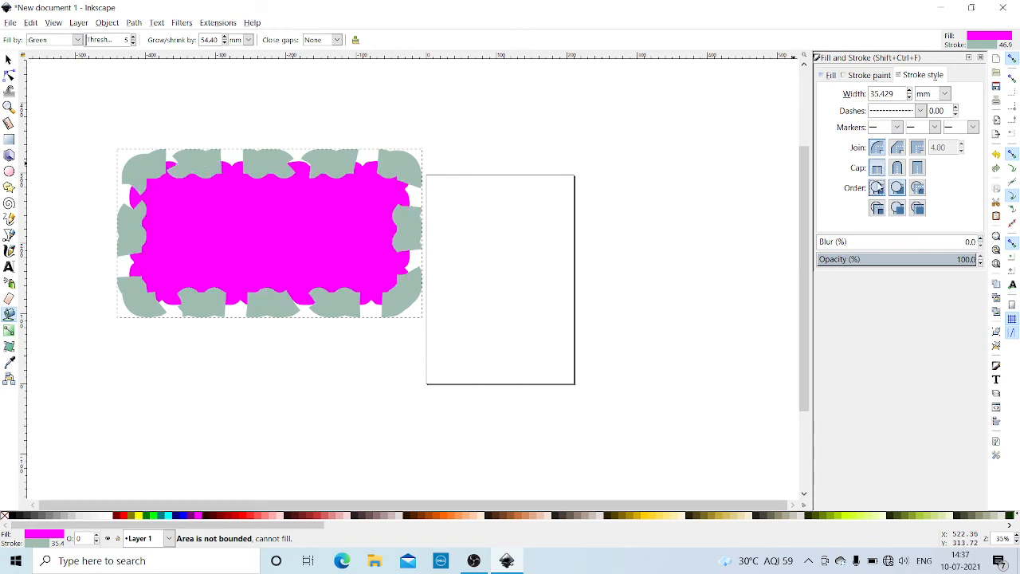
pyautogui.click(877, 207)
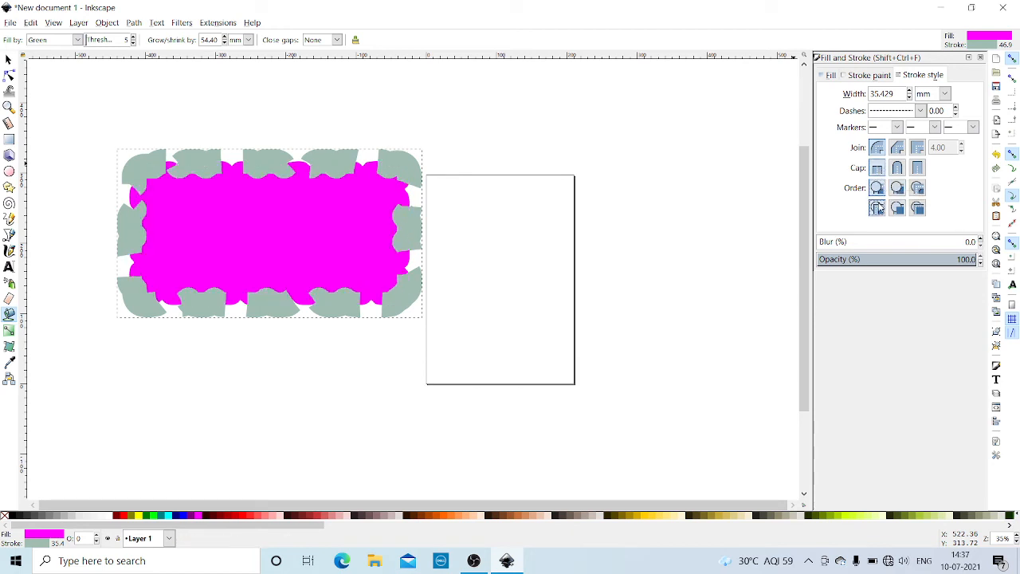
pyautogui.click(897, 187)
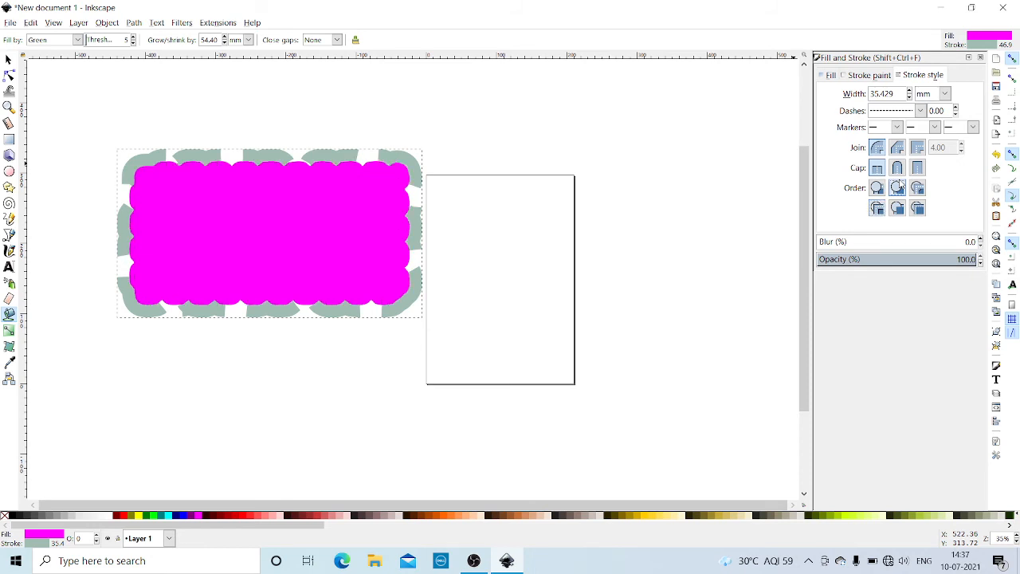
pyautogui.click(918, 187)
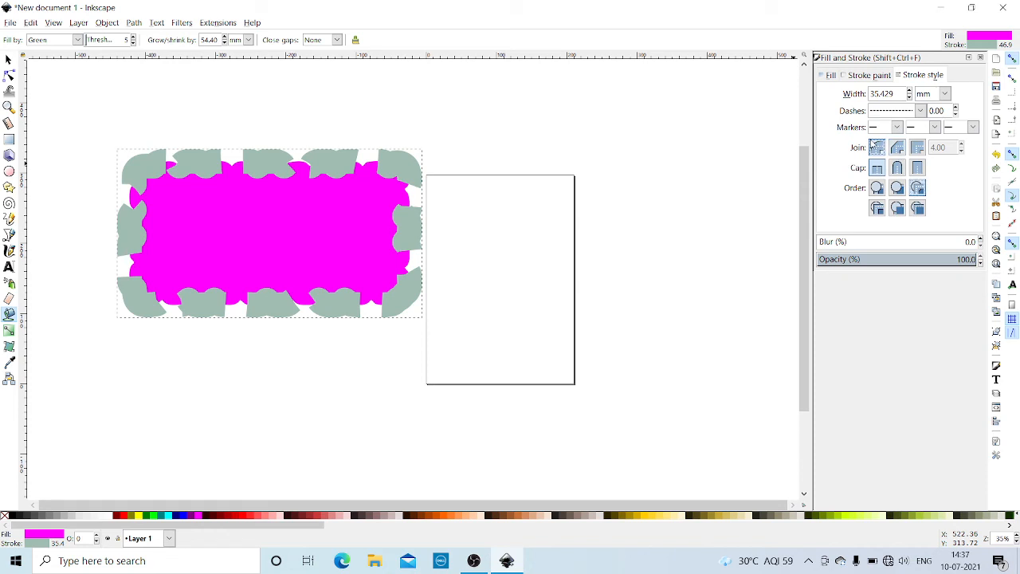
# - Give the fuchsia shape's stroke a miter join and set its paint order so the stroke lies behind the fill
pyautogui.click(917, 147)
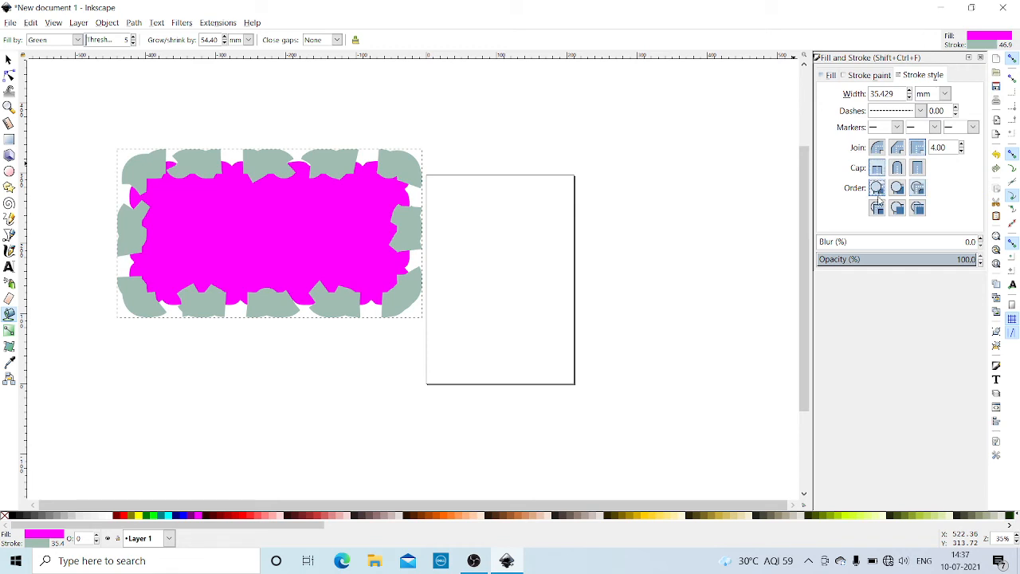
pyautogui.click(897, 208)
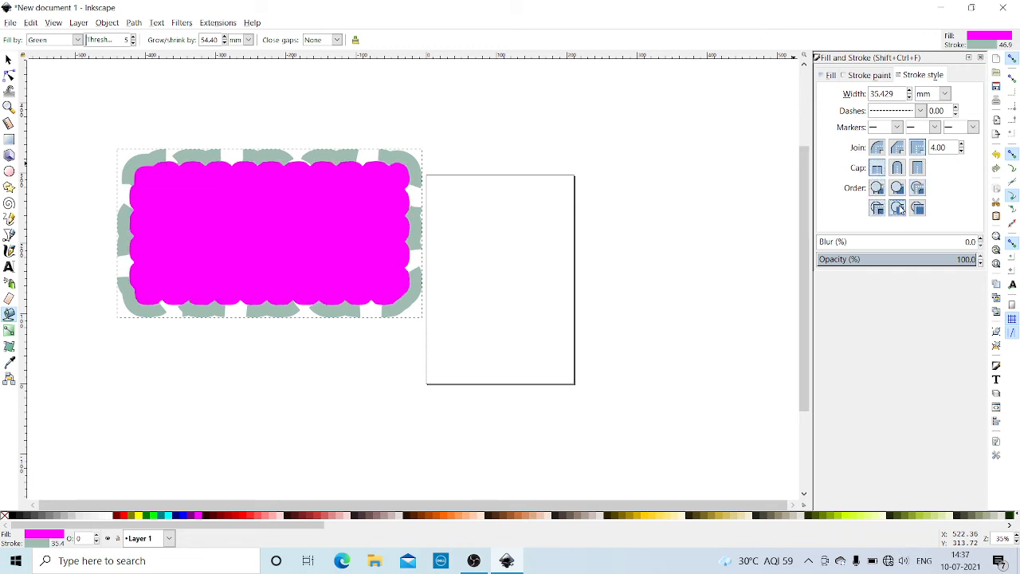
pyautogui.click(918, 188)
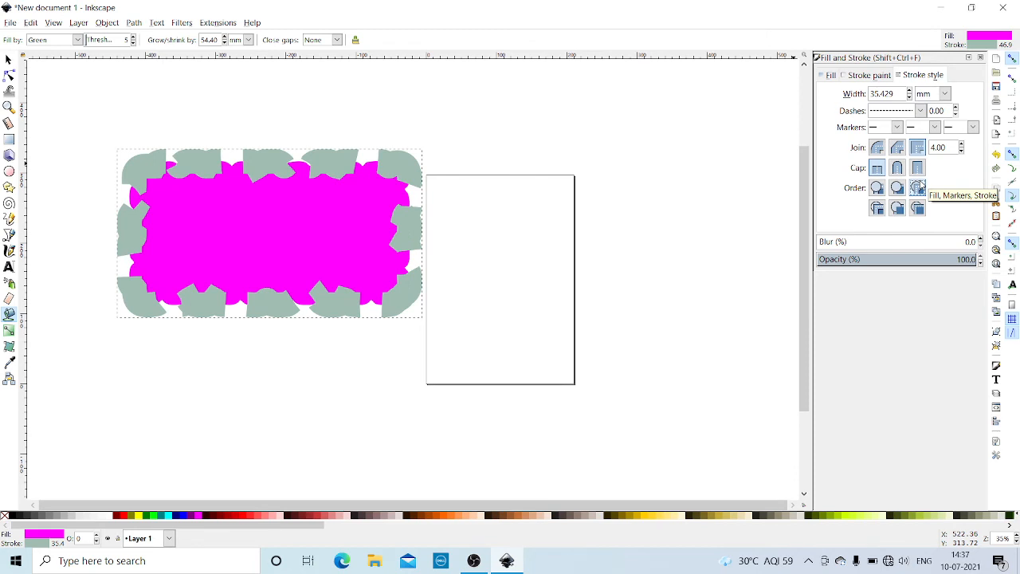
pyautogui.click(897, 187)
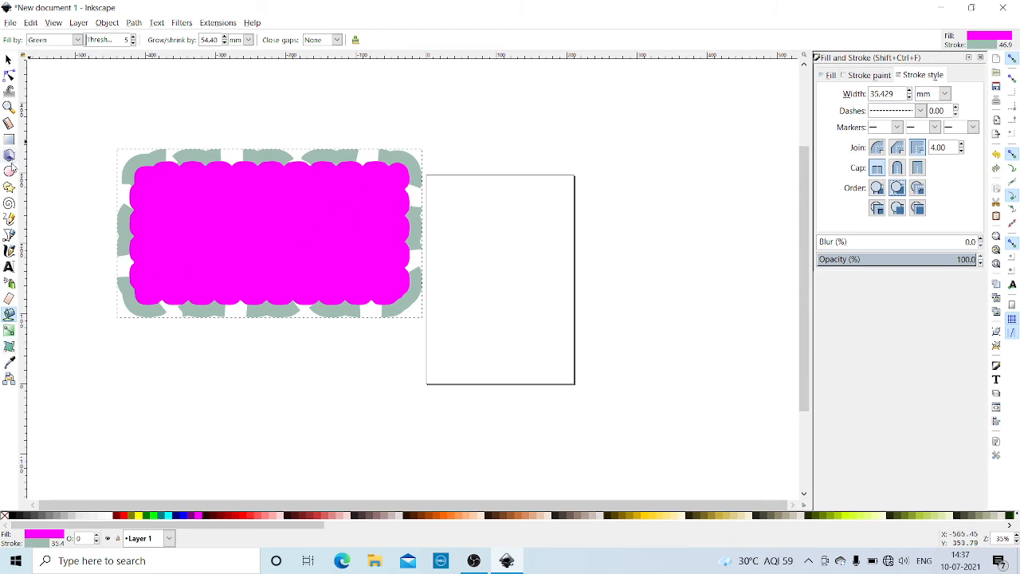
# - Draw a fuchsia ellipse about 233 by 105 mm across the page's upper corner and set its stroke width to 0 mm
pyautogui.click(9, 170)
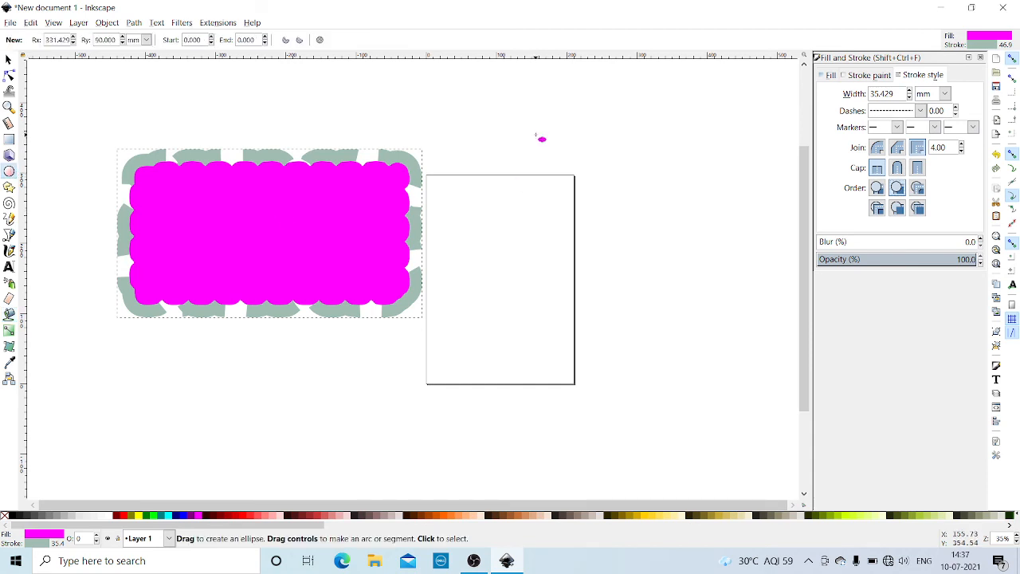
pyautogui.moveTo(535, 136); pyautogui.dragTo(705, 212)
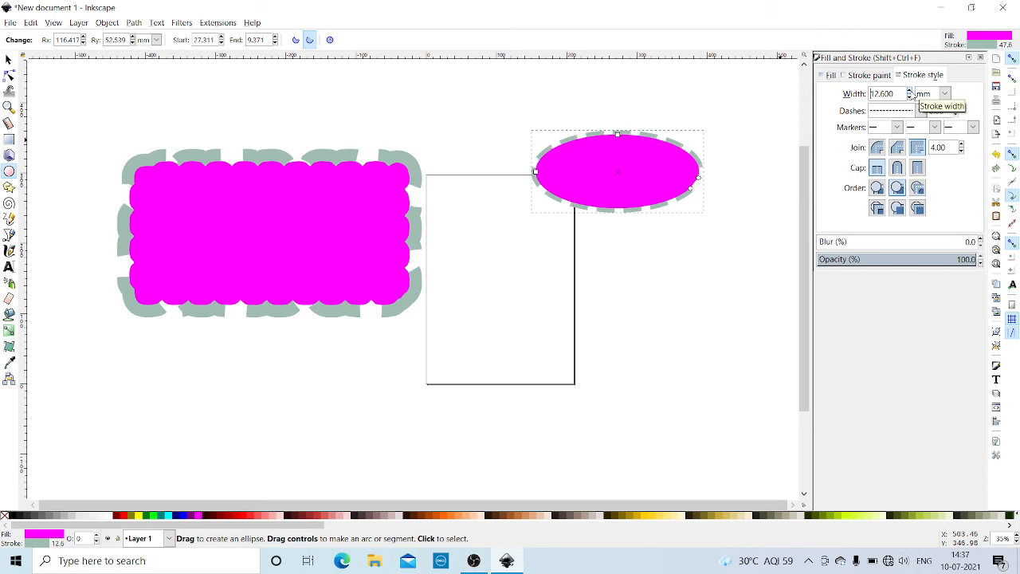
pyautogui.scroll(4, 910, 94)
pyautogui.click(910, 97)
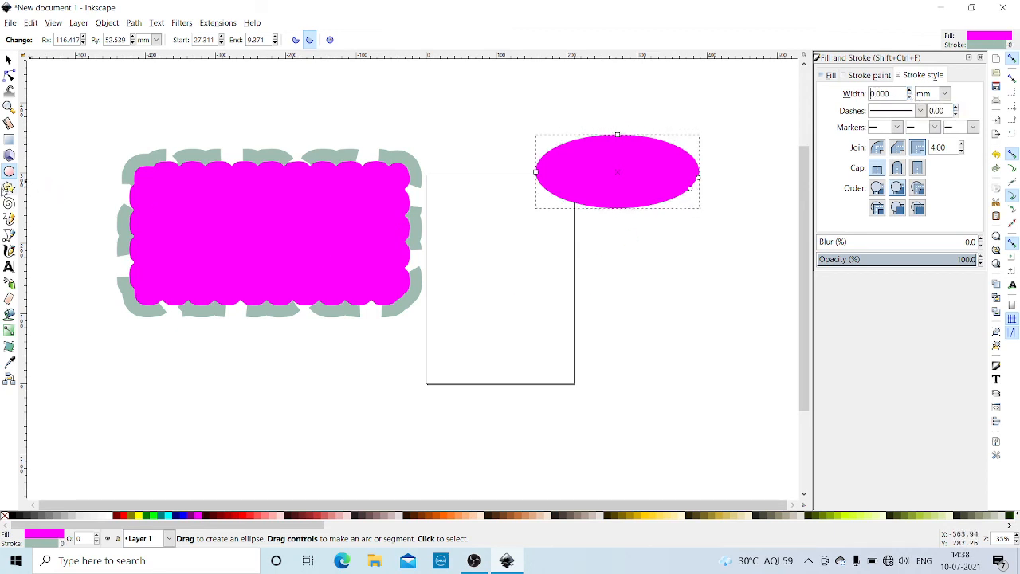
# - Draw a 3D box about 150 by 195 mm overlapping the lower part of the fuchsia ellipse, and deselect it
pyautogui.click(8, 156)
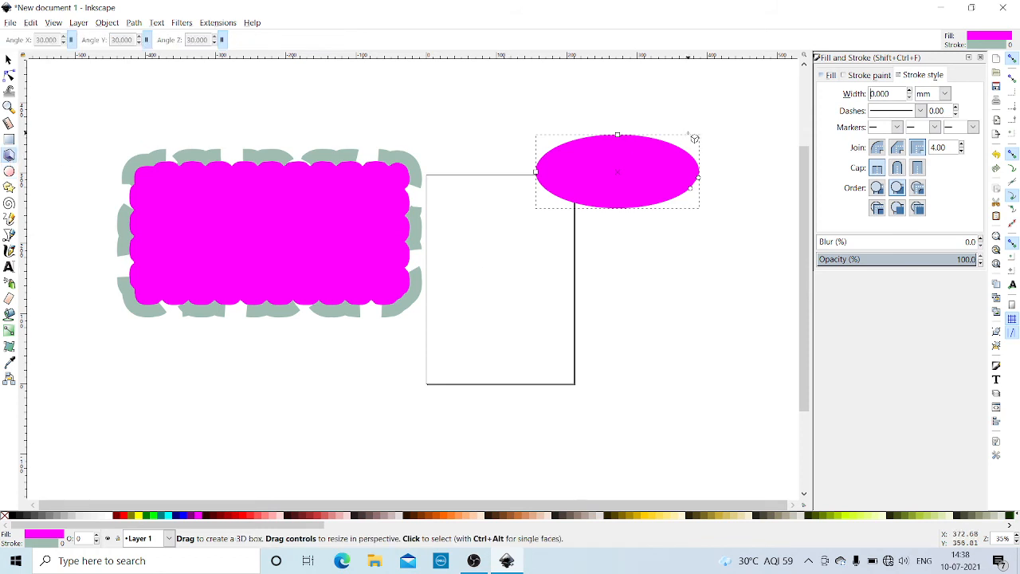
pyautogui.moveTo(626, 186); pyautogui.dragTo(713, 279)
pyautogui.click(667, 356)
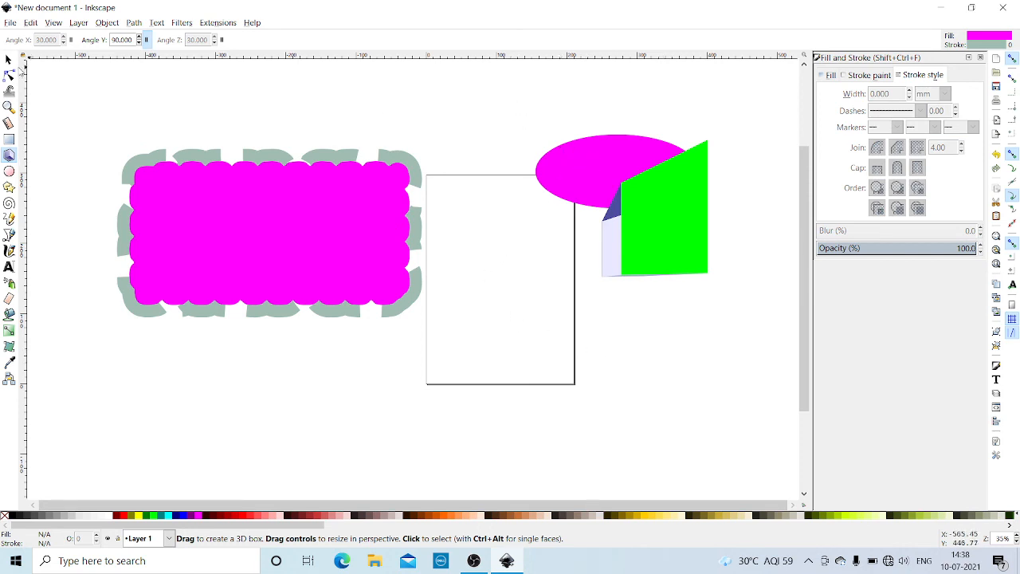
# - Select the 3D box with the Selector, set its fill to cyan on all faces, and deselect it
pyautogui.click(9, 59)
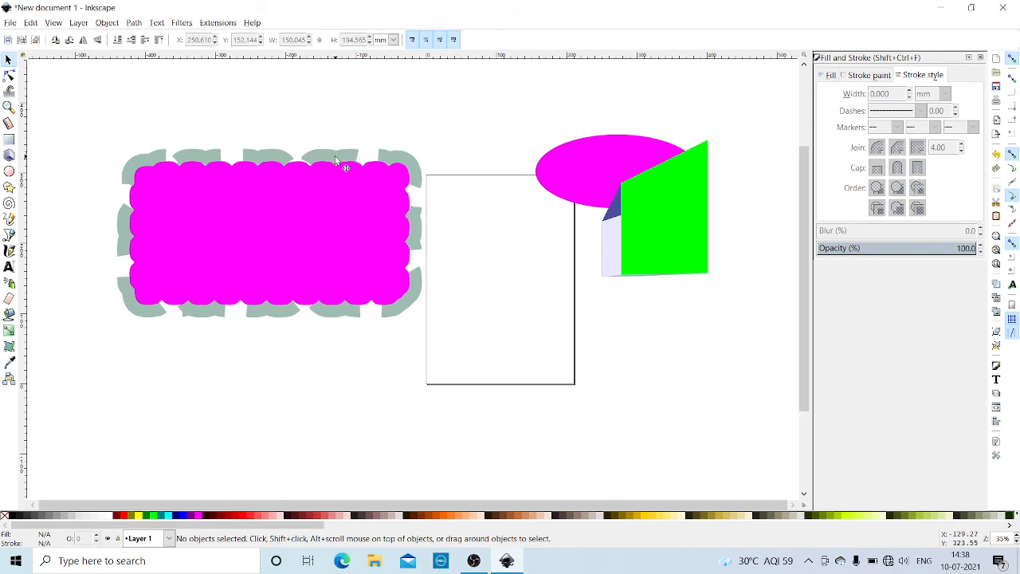
pyautogui.click(602, 141)
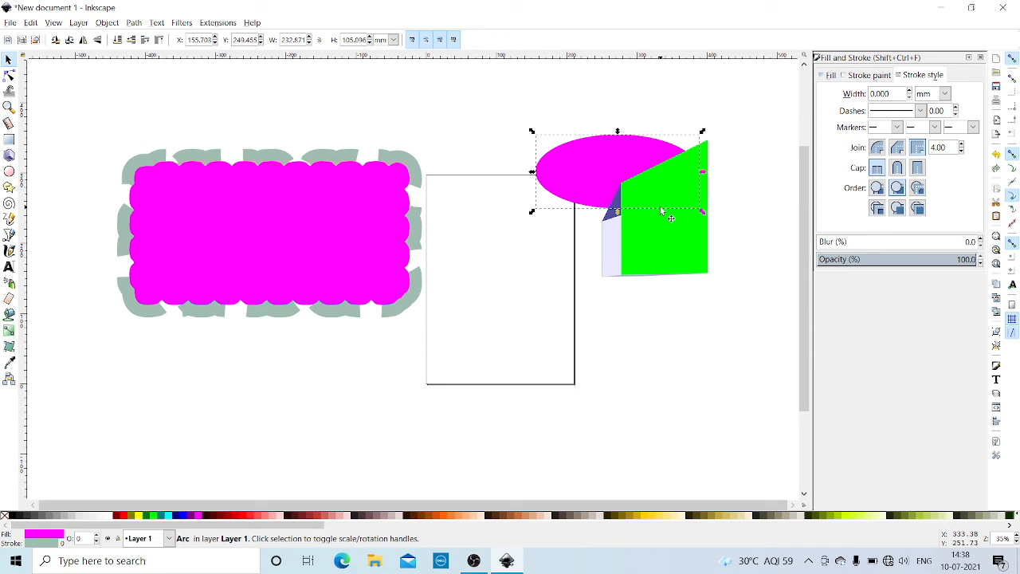
pyautogui.click(668, 168)
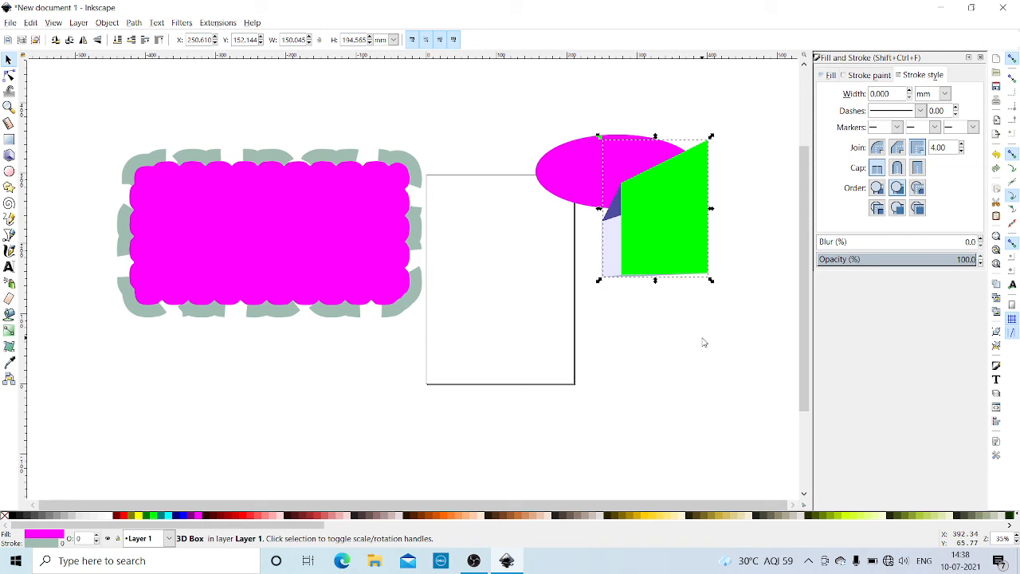
pyautogui.click(170, 517)
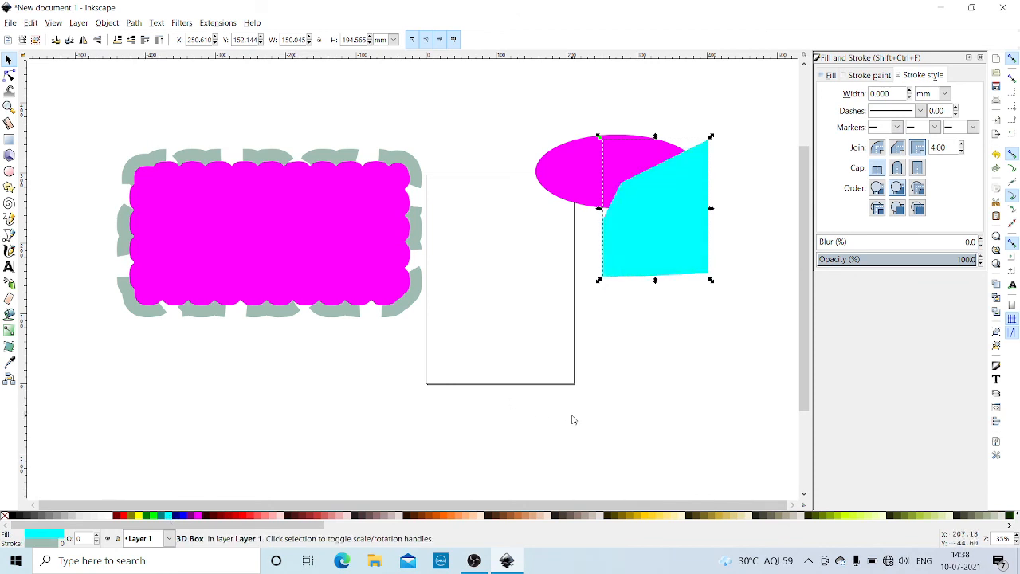
pyautogui.click(720, 319)
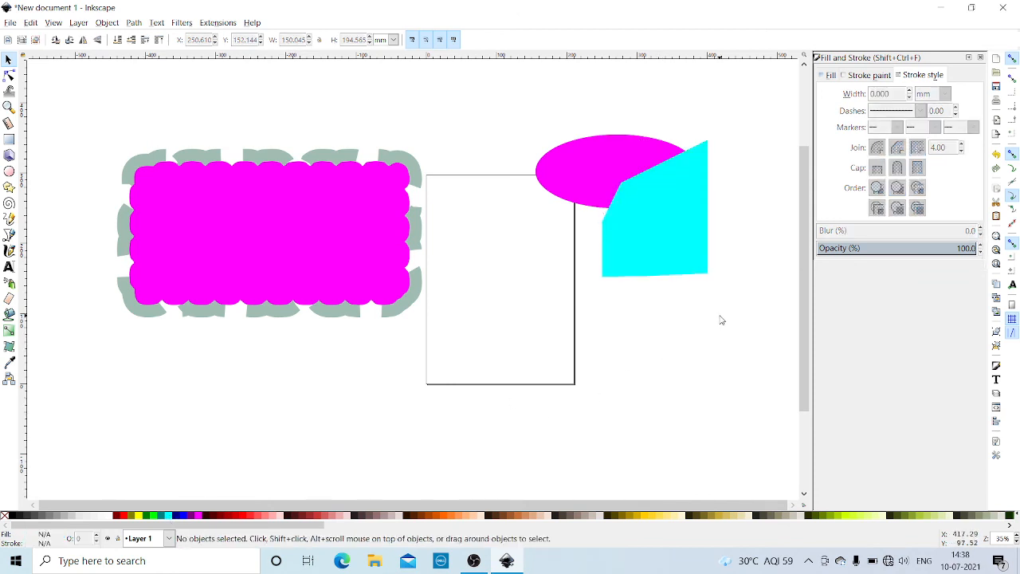
pyautogui.click(643, 173)
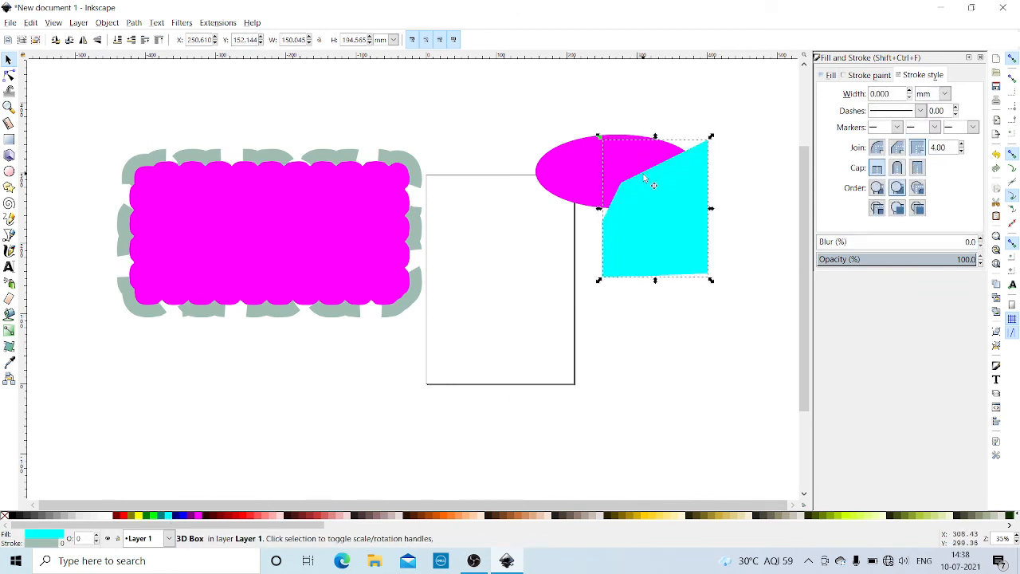
pyautogui.click(645, 179)
pyautogui.click(610, 370)
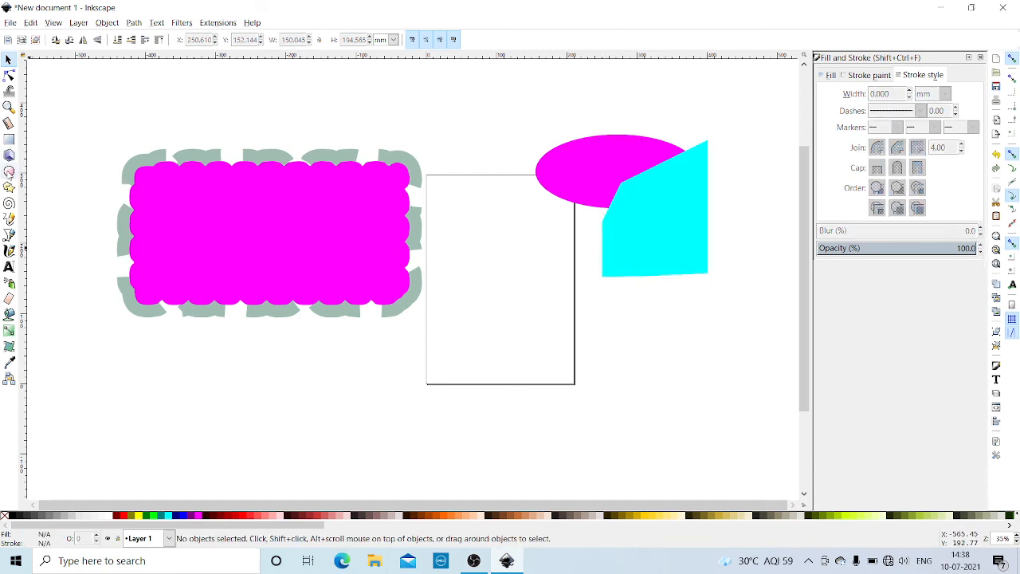
# - Draw a cyan ellipse about 202 by 106 mm below the scalloped fuchsia shape and overlap it with a navy 11-pointed star
pyautogui.click(9, 171)
pyautogui.moveTo(103, 366); pyautogui.dragTo(246, 442)
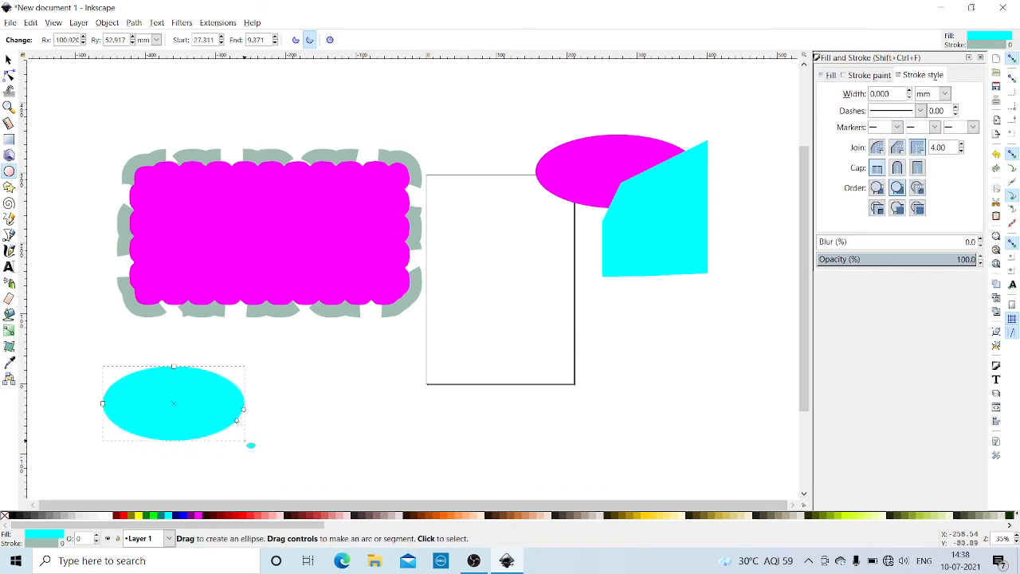
pyautogui.click(9, 187)
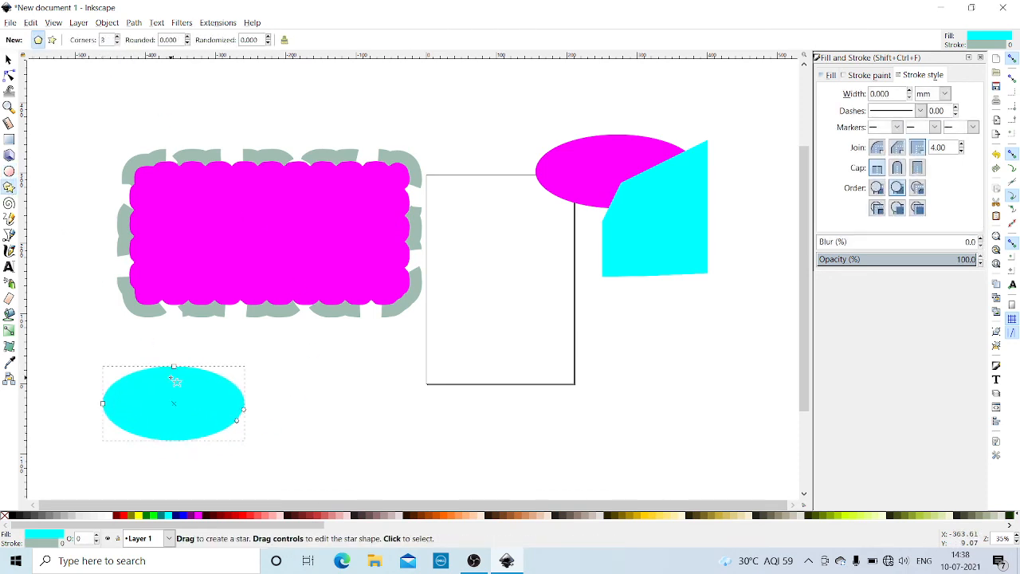
pyautogui.moveTo(201, 386); pyautogui.dragTo(279, 415)
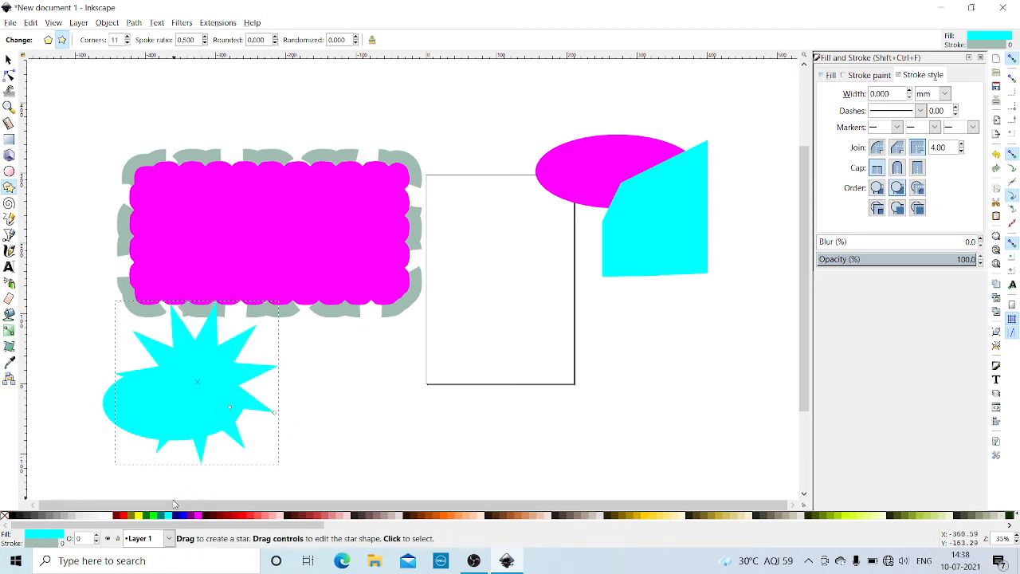
pyautogui.click(176, 515)
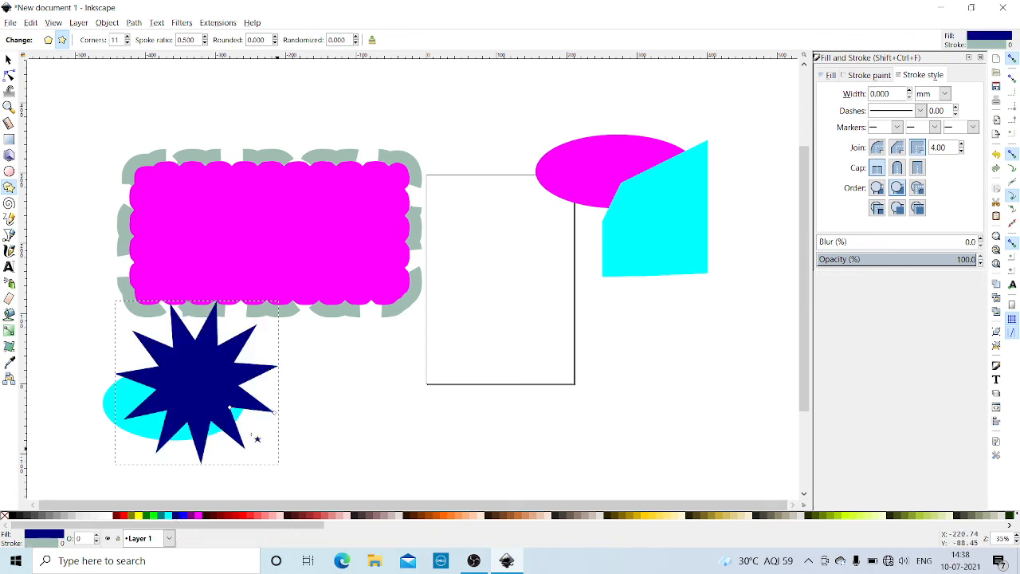
# - Draw a smaller 11-pointed star inside the navy star, try fuchsia and lime fills, and settle on olive (#808000)
pyautogui.moveTo(205, 385); pyautogui.dragTo(227, 387)
pyautogui.press('Escape')
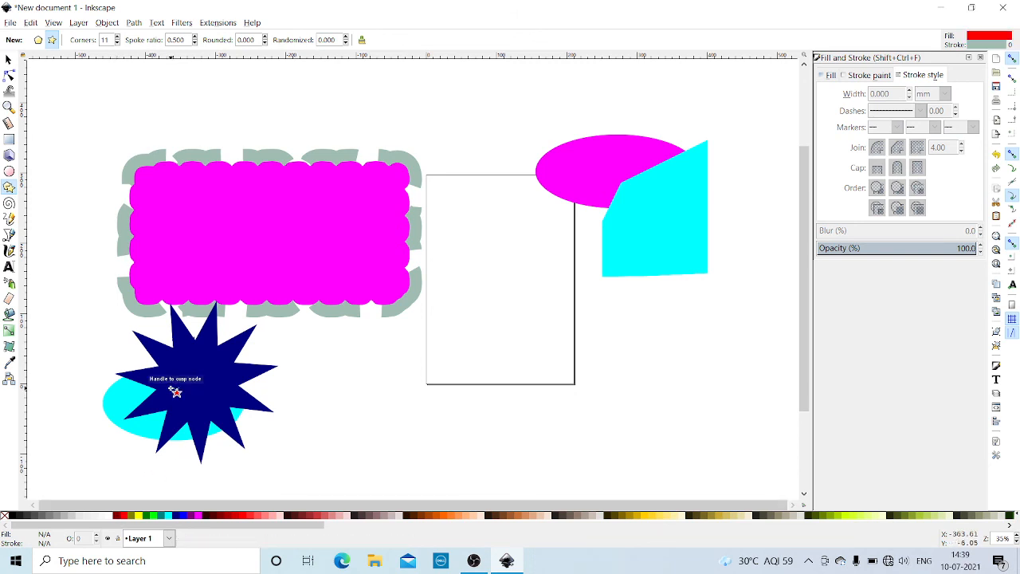
pyautogui.click(174, 390)
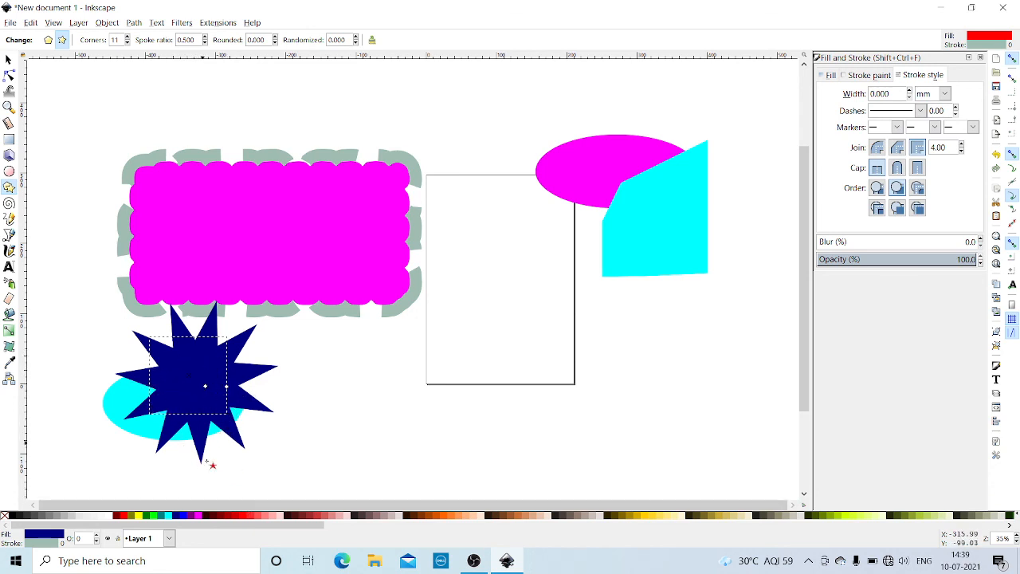
pyautogui.click(196, 515)
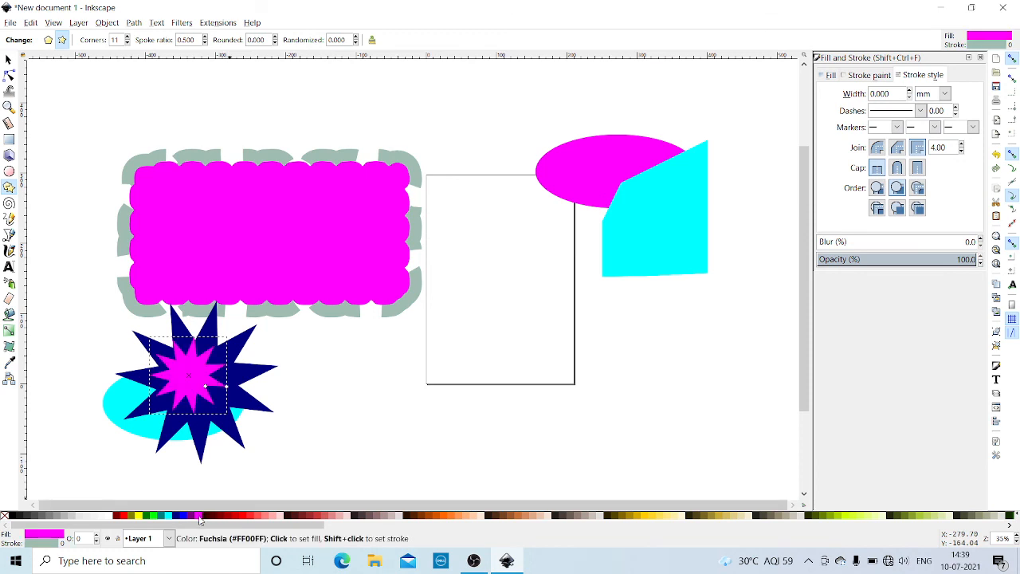
pyautogui.click(155, 515)
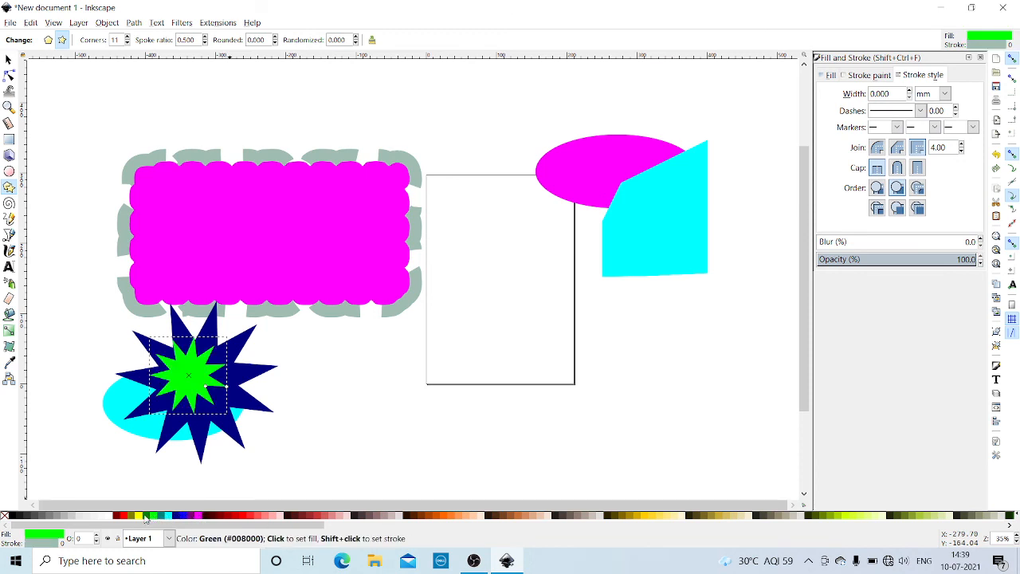
pyautogui.click(144, 516)
pyautogui.click(133, 516)
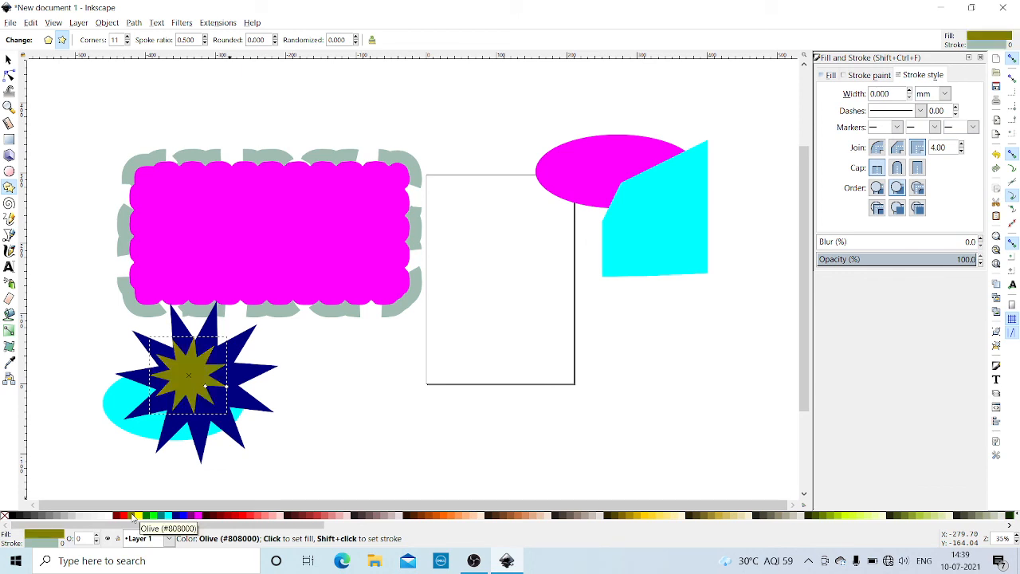
# - Try dark red fills on the small inner star and settle on light red (#FF5555)
pyautogui.click(227, 519)
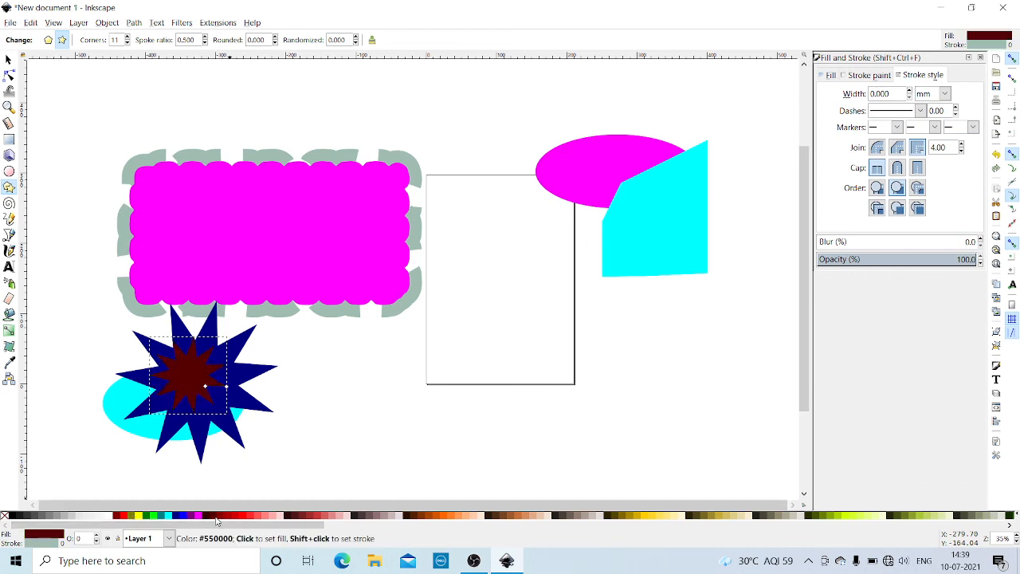
pyautogui.click(239, 518)
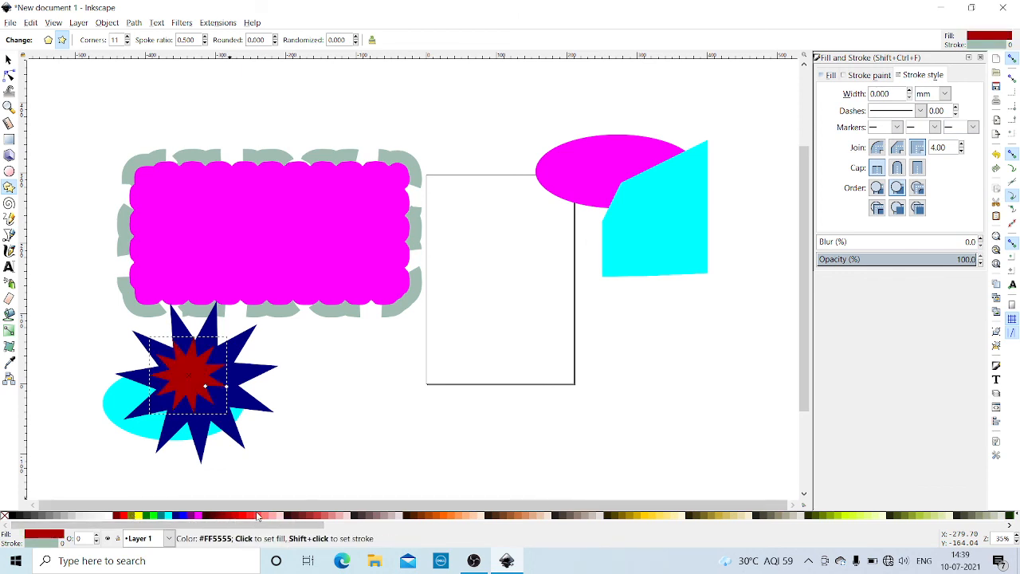
pyautogui.click(262, 515)
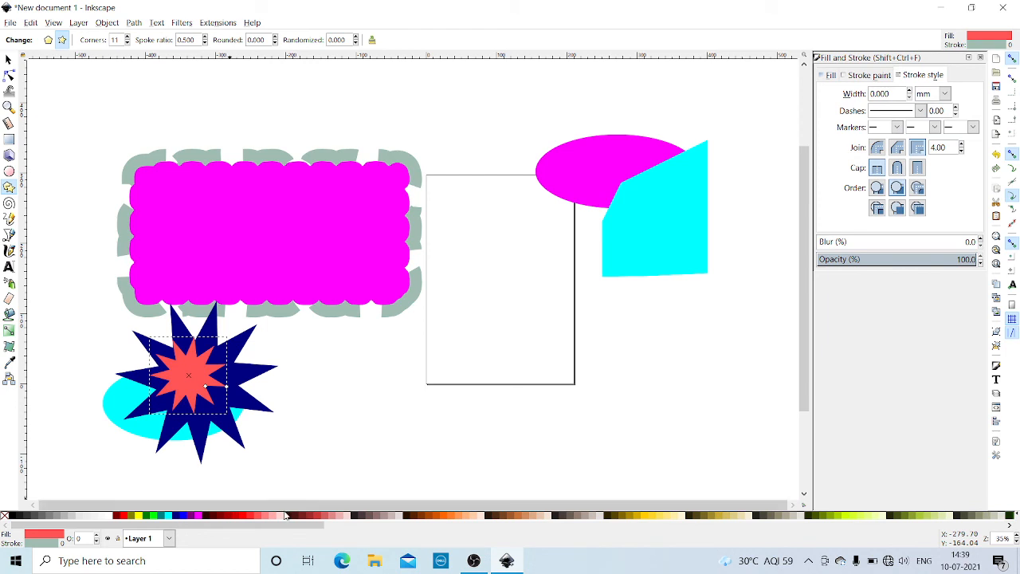
# - Fill the 3D box's large front face with dark brownish red and the fuchsia ellipse behind it with cyan
pyautogui.click(655, 166)
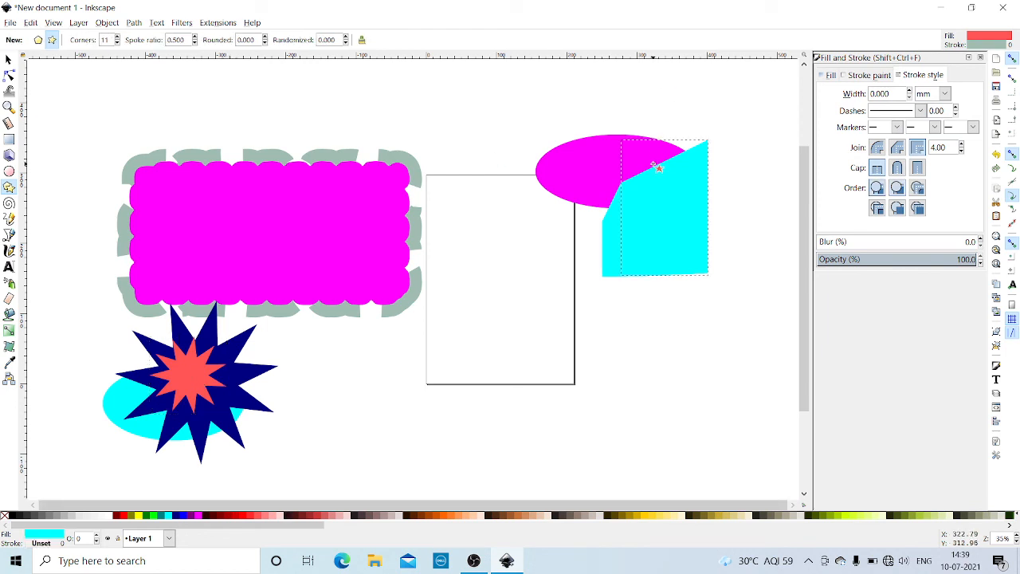
pyautogui.click(338, 518)
pyautogui.click(294, 516)
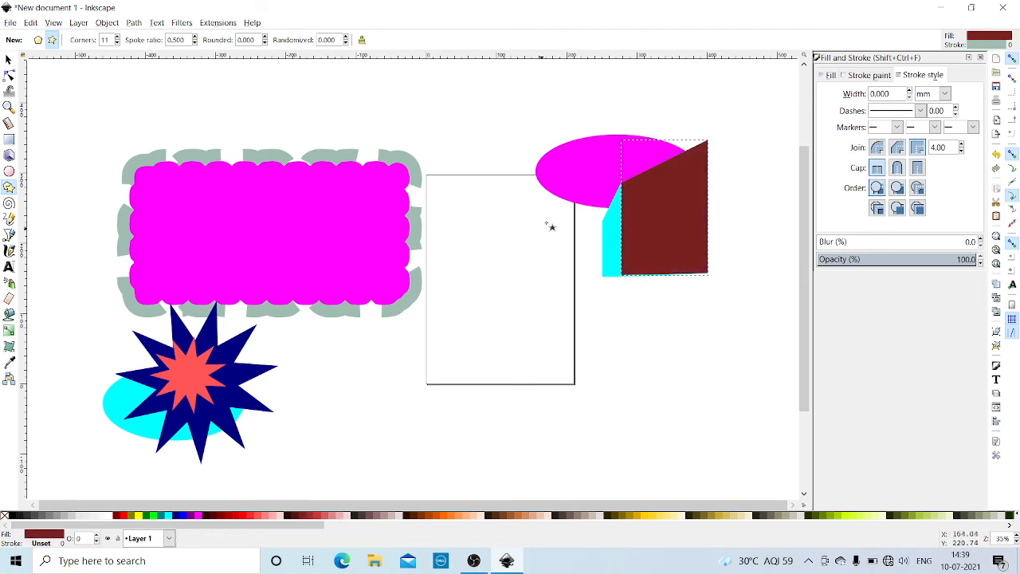
pyautogui.click(586, 151)
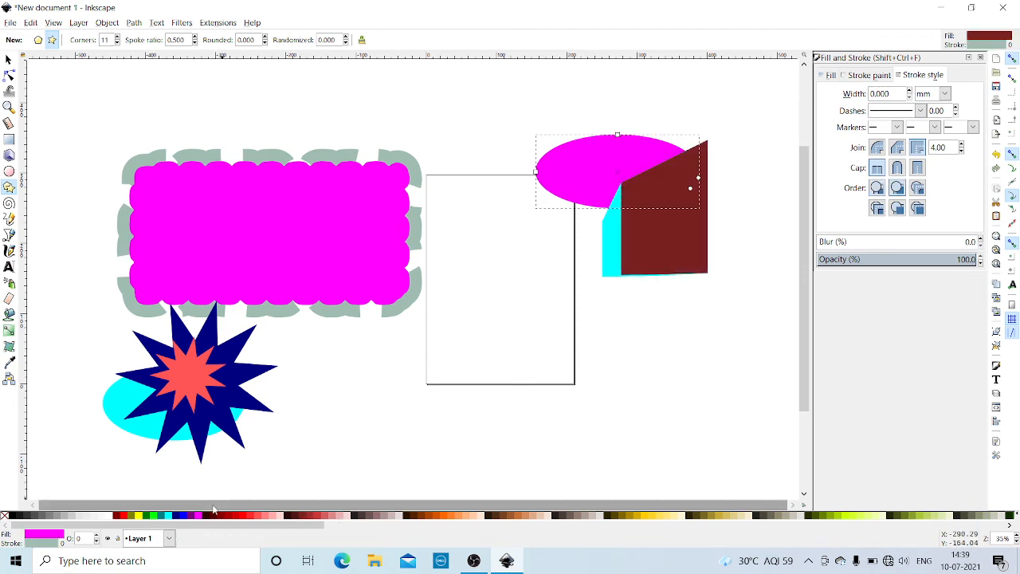
pyautogui.click(169, 517)
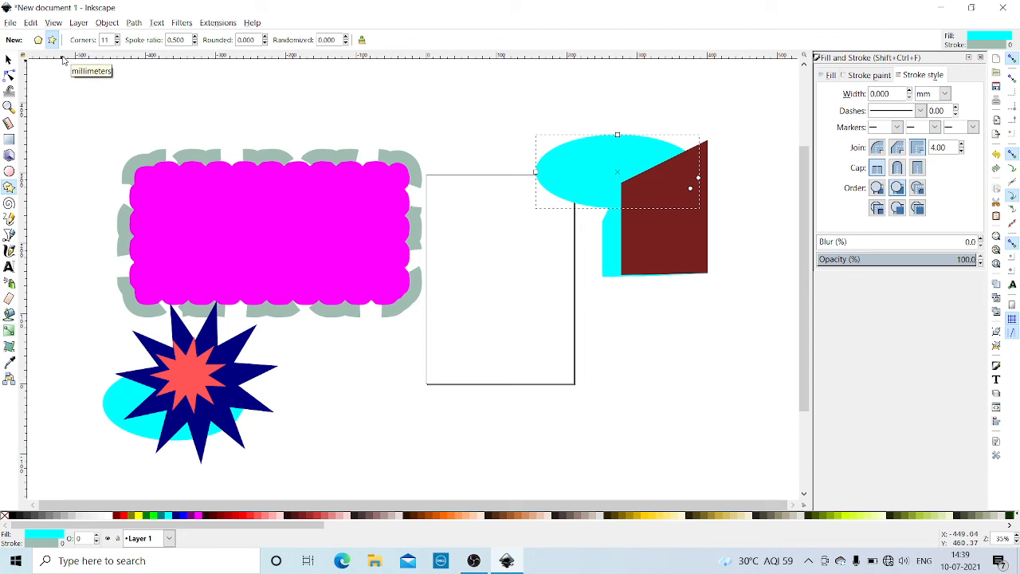
# - Create a flowed text frame about 276 by 59 mm below the page's lower edge and enter a name in capitals
pyautogui.click(9, 267)
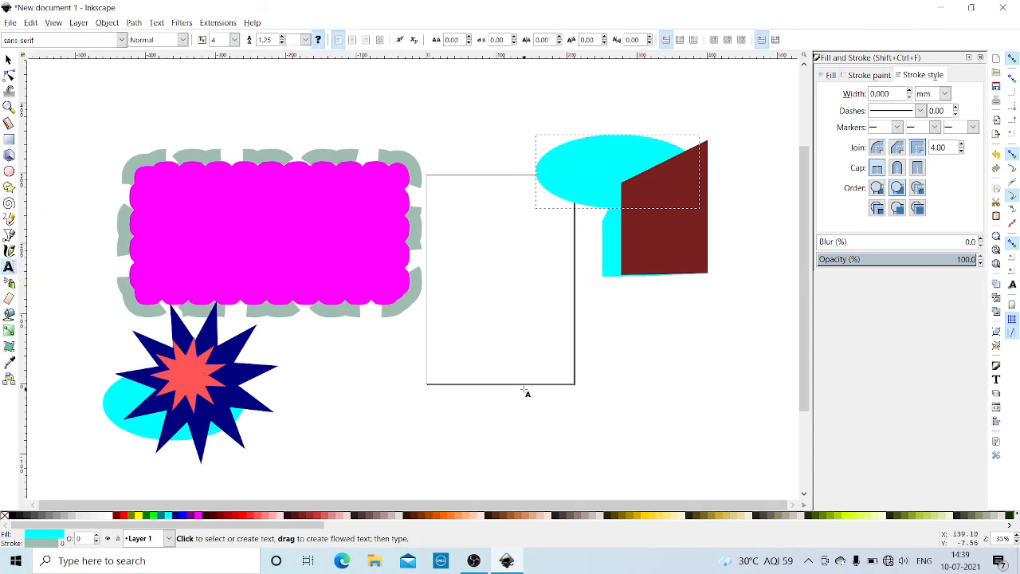
pyautogui.moveTo(523, 389); pyautogui.dragTo(718, 430)
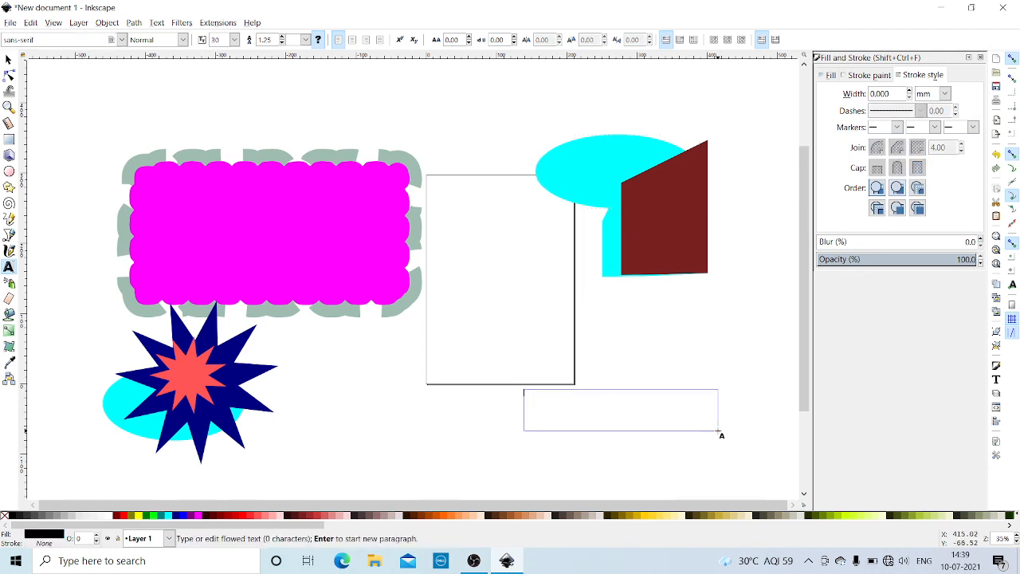
pyautogui.write('AMRITA')
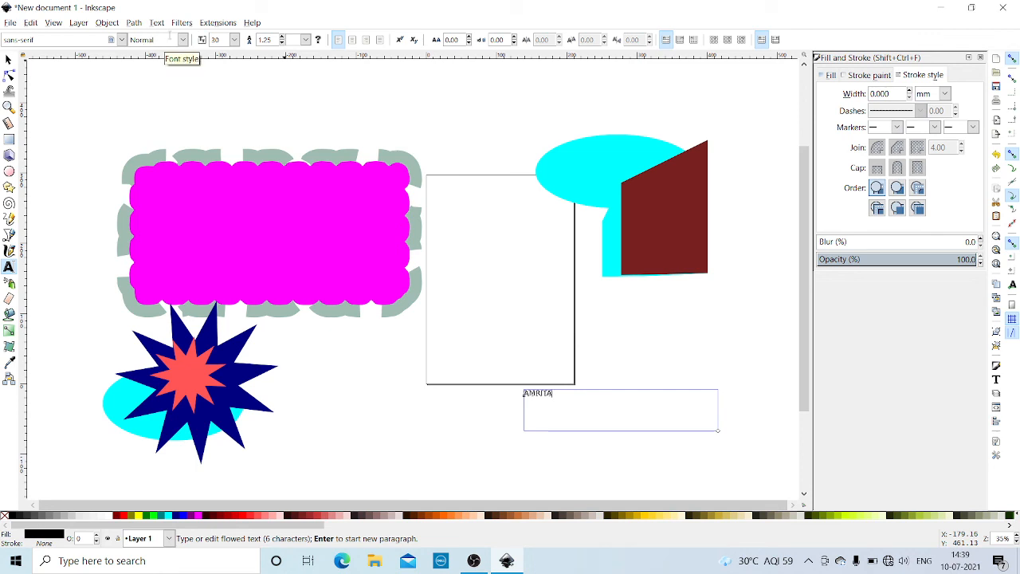
# - Try font size 48 on the text in the frame and settle on 72
pyautogui.click(234, 40)
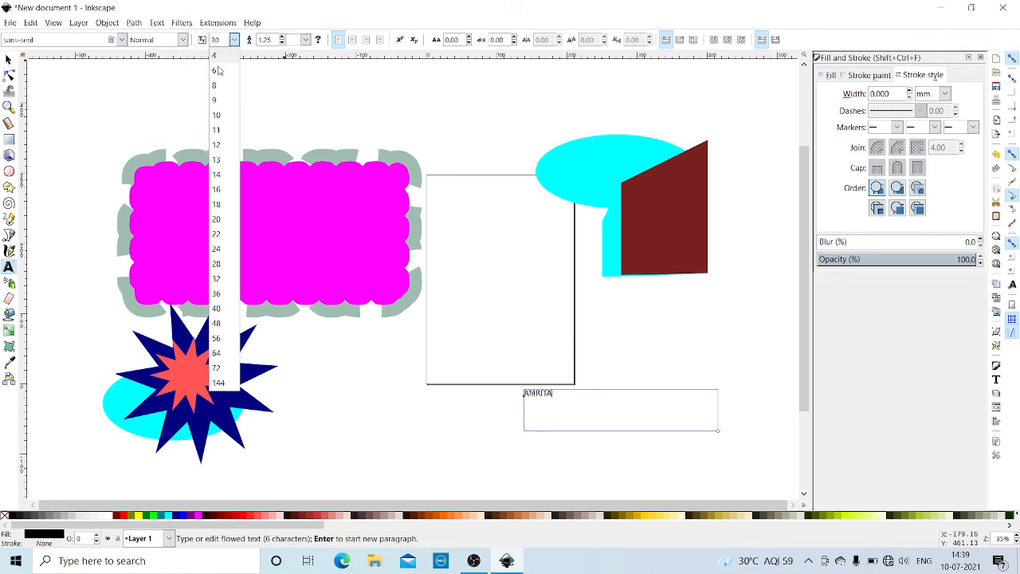
pyautogui.click(216, 322)
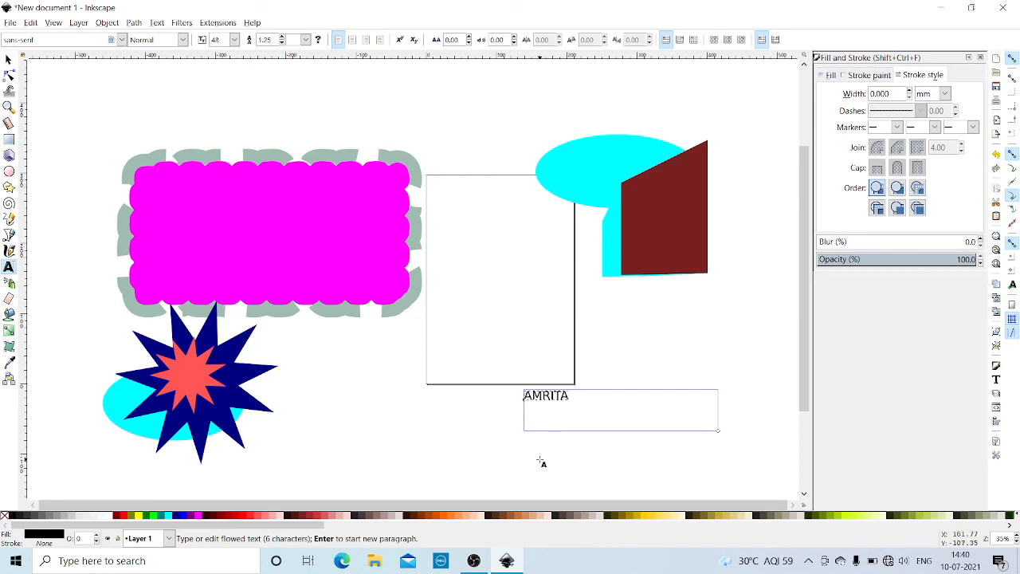
pyautogui.click(236, 40)
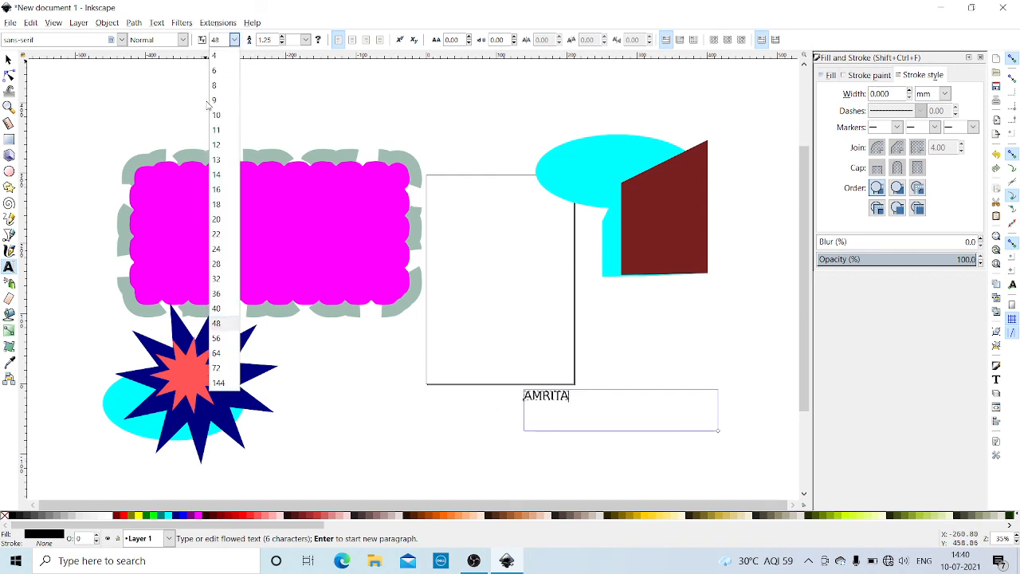
pyautogui.click(216, 368)
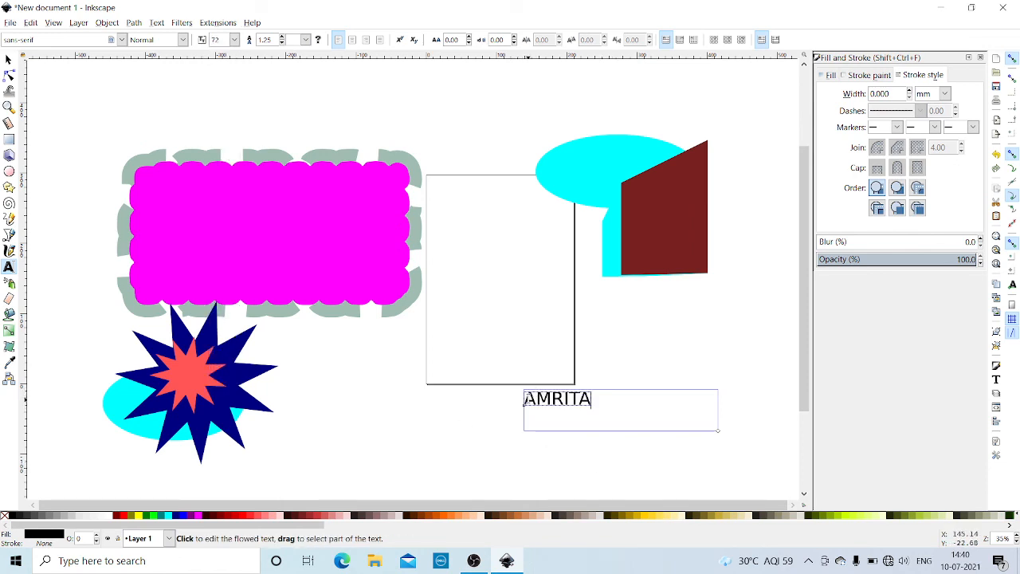
# - Select the whole word in the text frame, try fuchsia, cyan and green fills, settle on yellow, and deselect it
pyautogui.moveTo(524, 398); pyautogui.dragTo(596, 400)
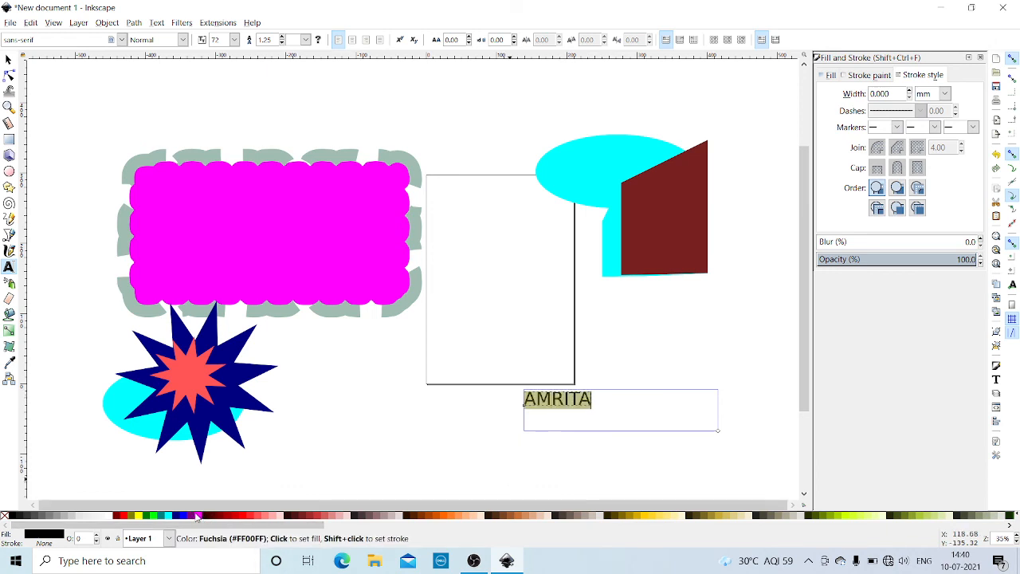
pyautogui.click(196, 516)
pyautogui.click(167, 516)
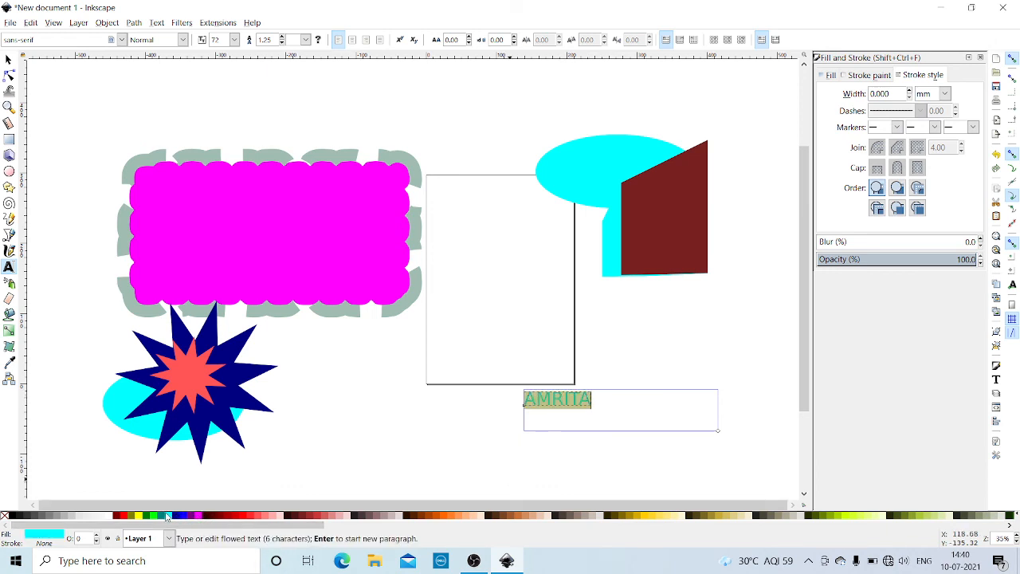
pyautogui.click(150, 515)
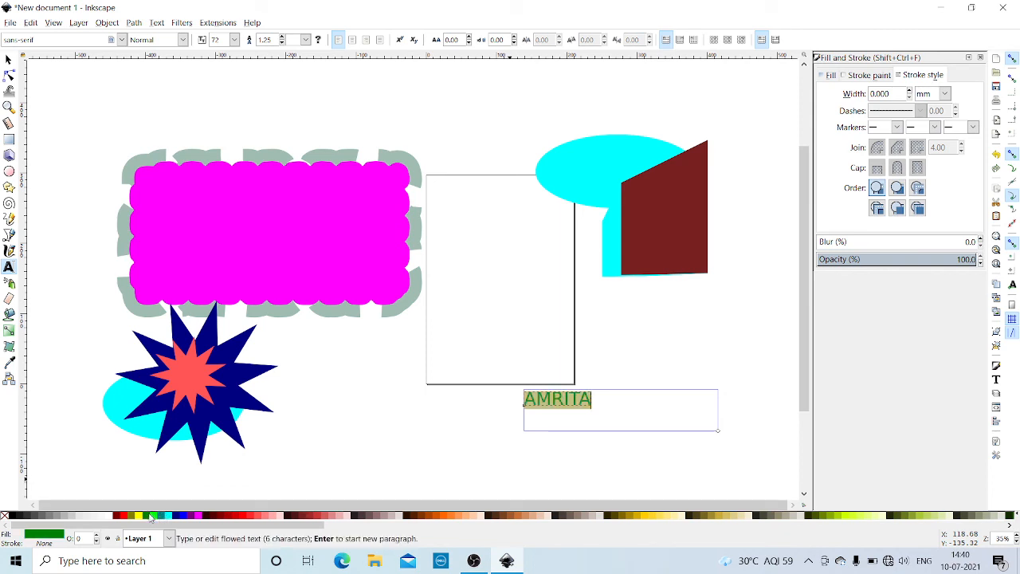
pyautogui.click(140, 516)
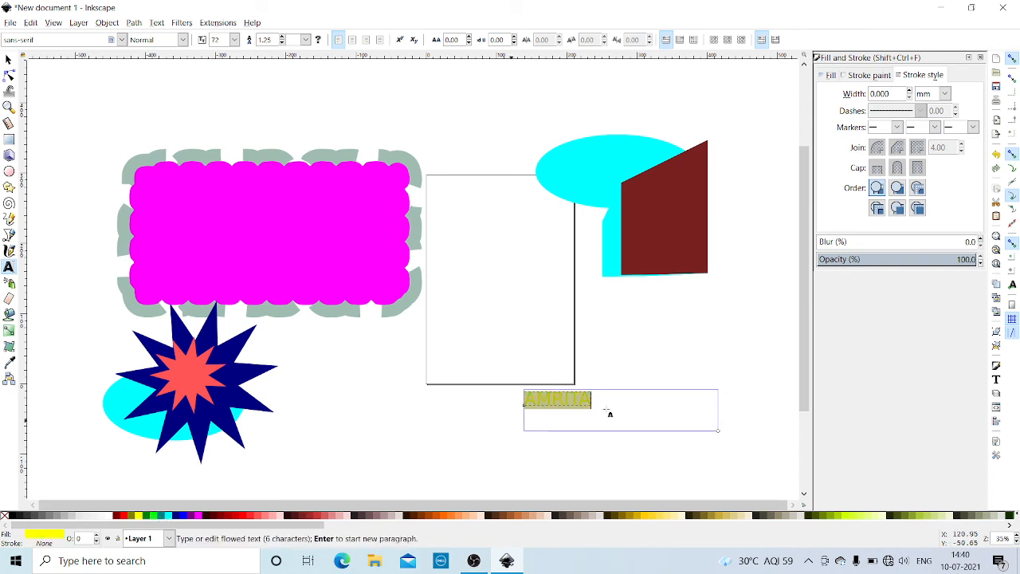
pyautogui.click(673, 420)
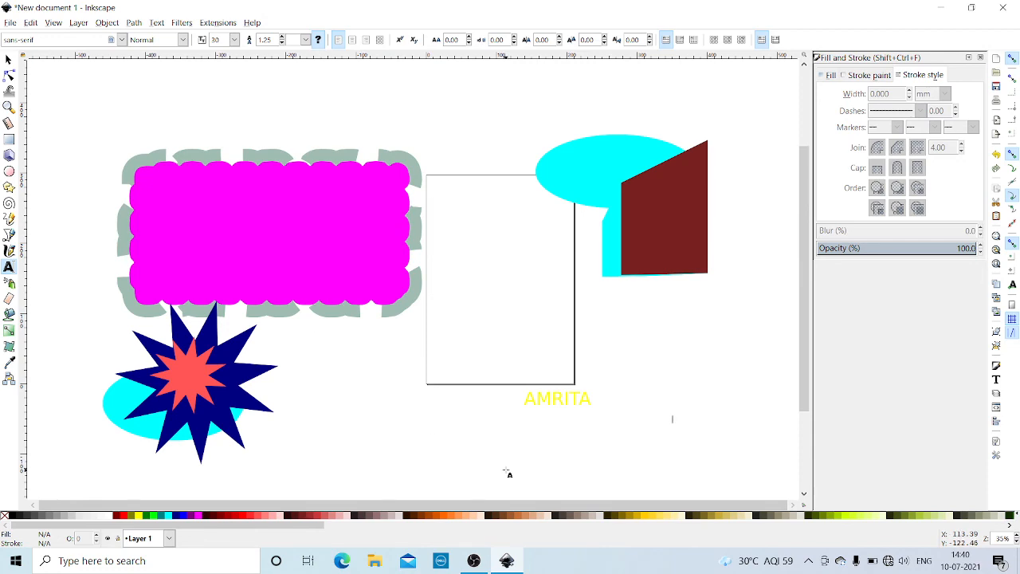
pyautogui.moveTo(474, 563)
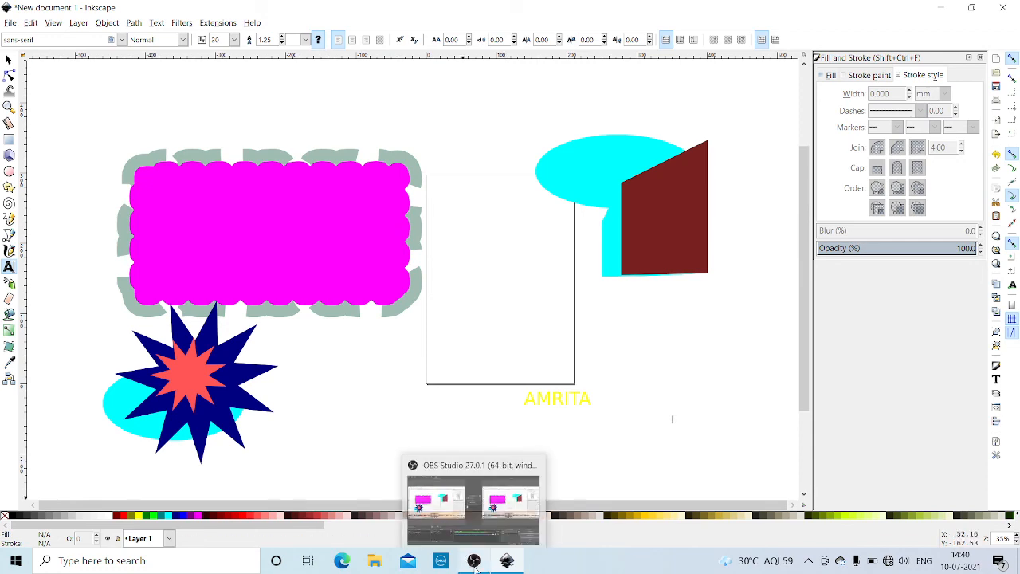
pyautogui.click(473, 514)
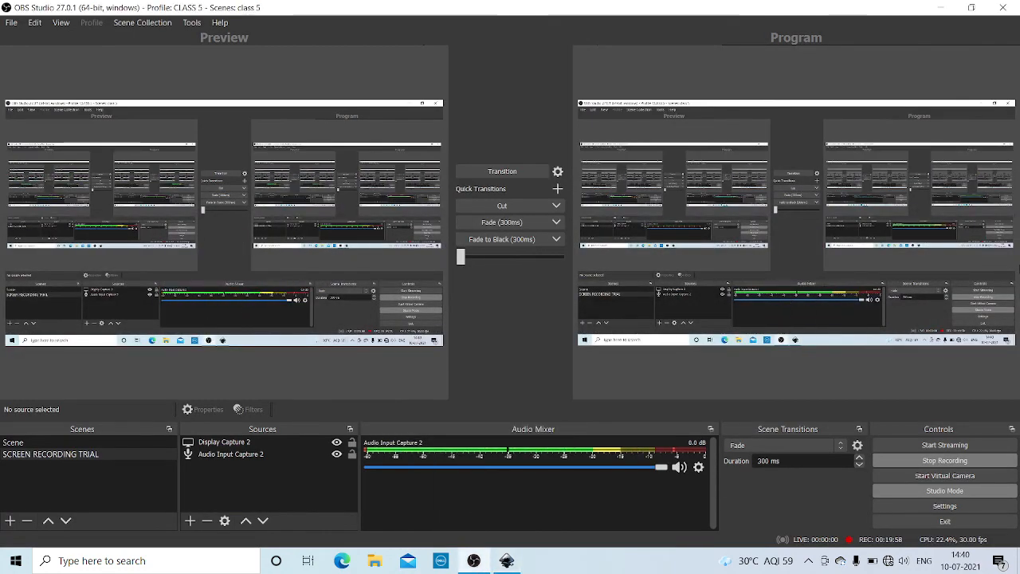